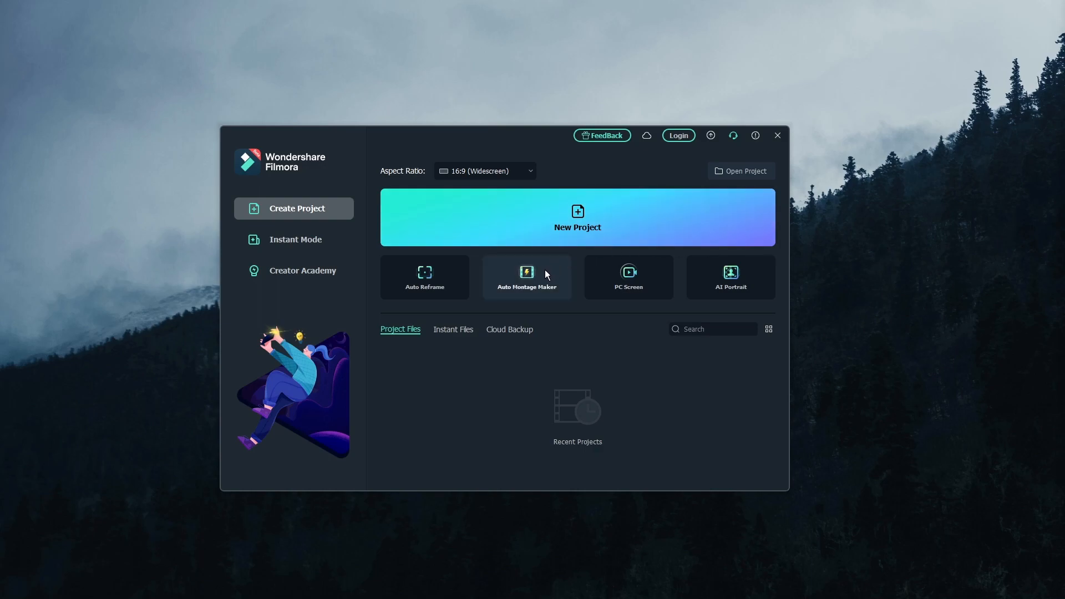
- Open Auto Montage Maker and import the video 2021-12-30_13-20-06.mp4 as its source media
left_click(525, 280)
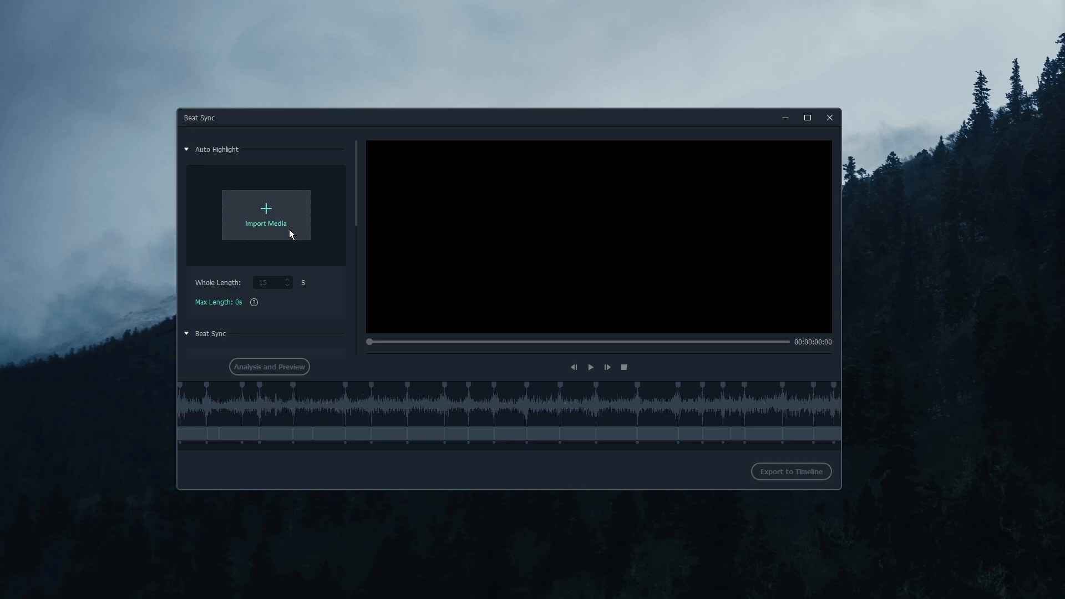
left_click(272, 222)
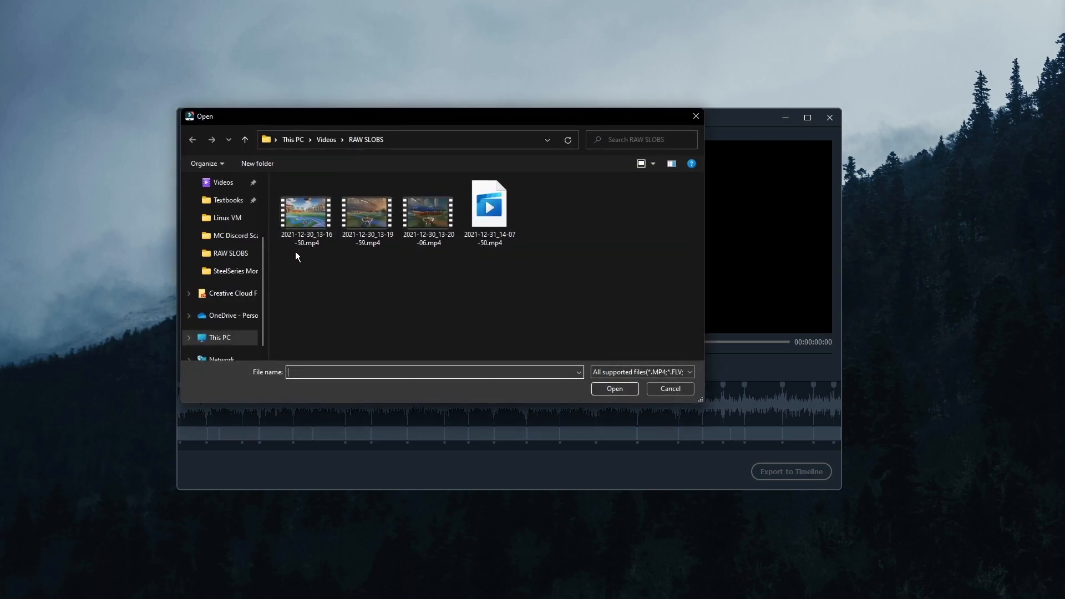
double_click(442, 211)
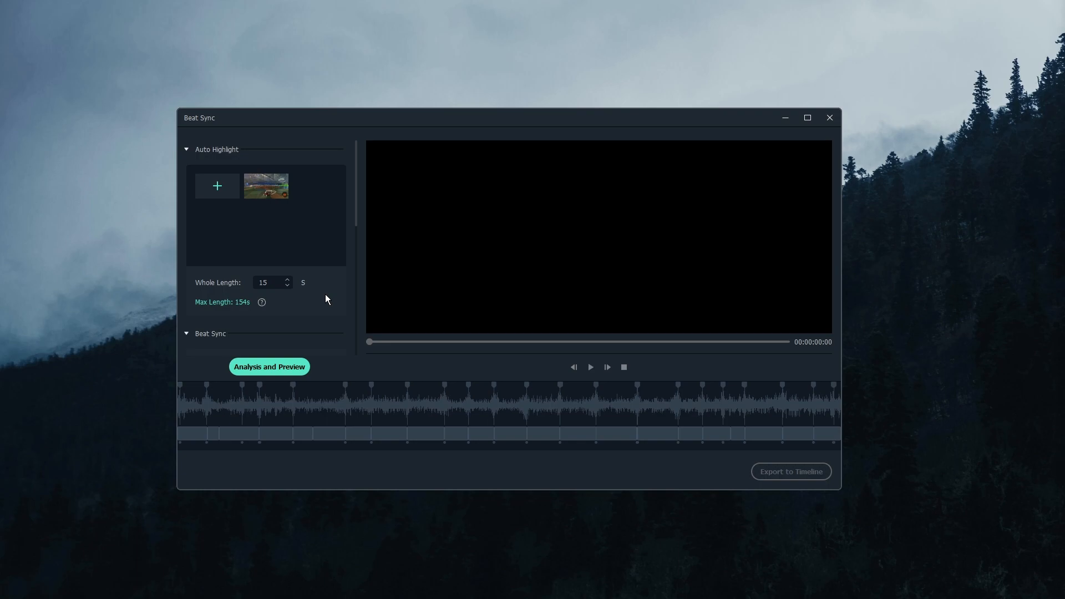
- Replace the montage's background music with Cosmic Drift - DivKid.mp3 from the Downloads folder
scroll(310, 291, "down", 3)
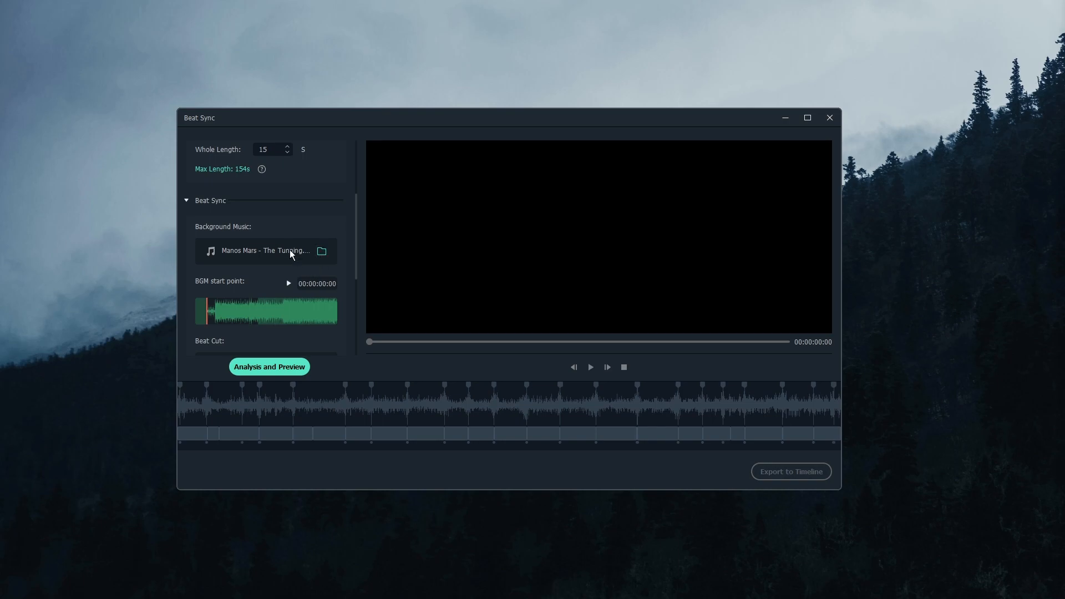
left_click(321, 250)
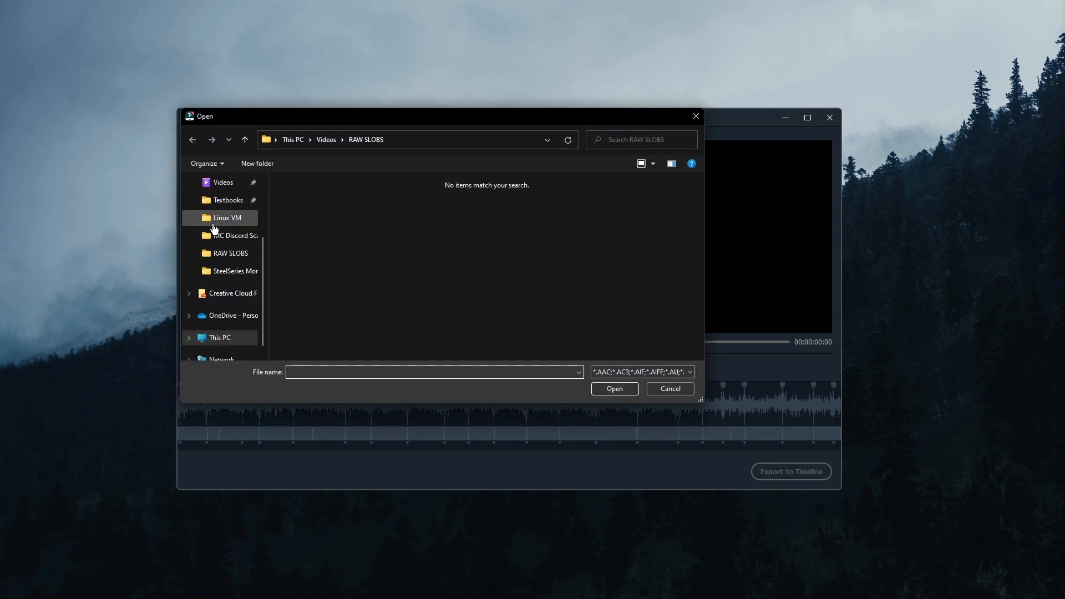
scroll(206, 227, "up", 3)
left_click(226, 223)
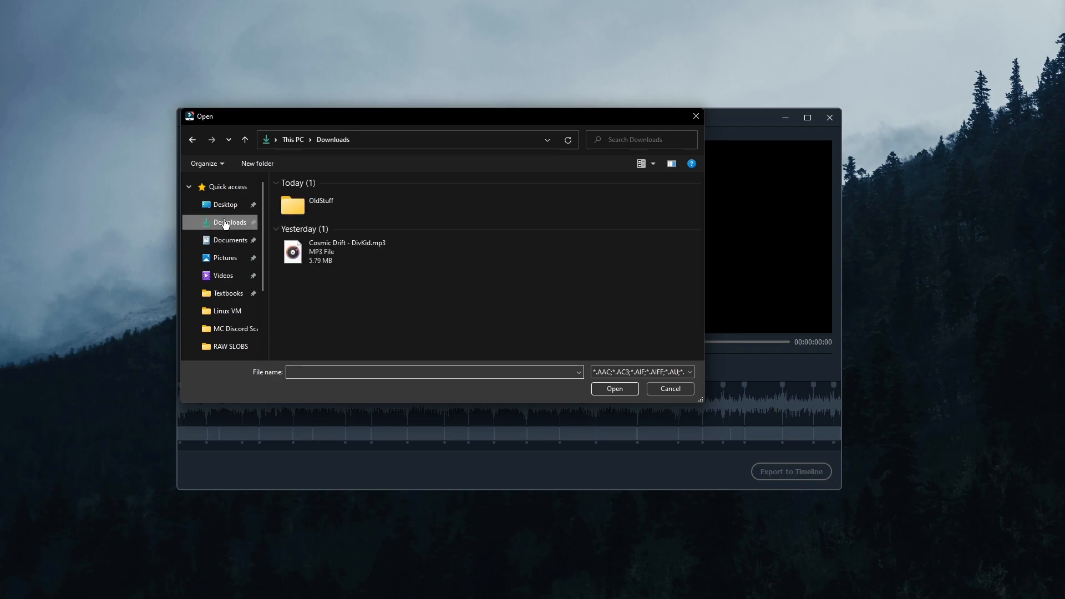
double_click(337, 259)
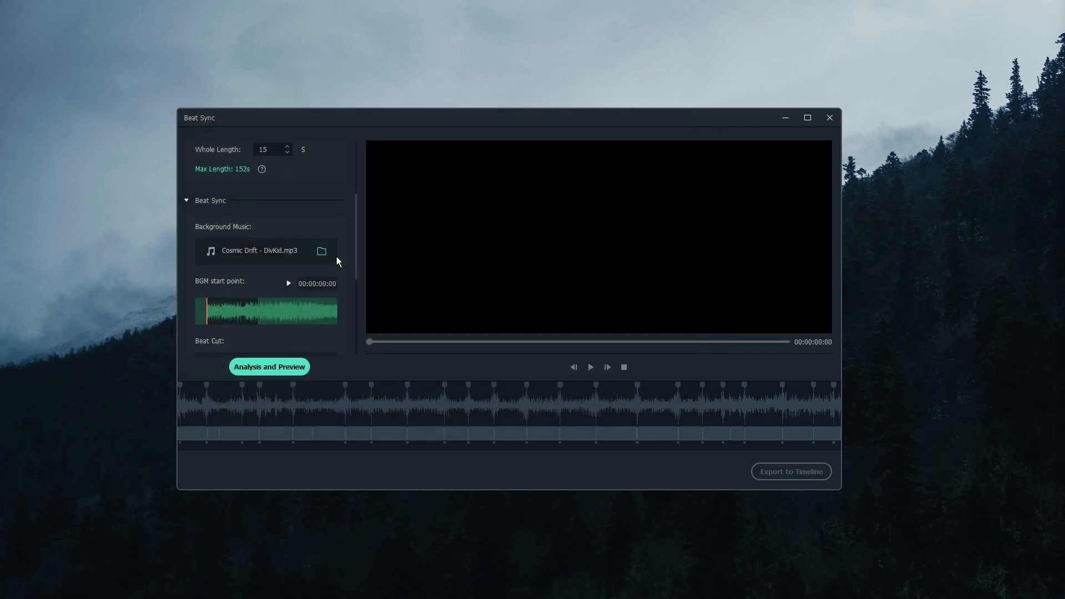
- Set the BGM start point to 00:01:08:08 and the Beat Cut speed one level slower than the middle
left_click(288, 284)
left_click_drag(289, 311, 339, 311)
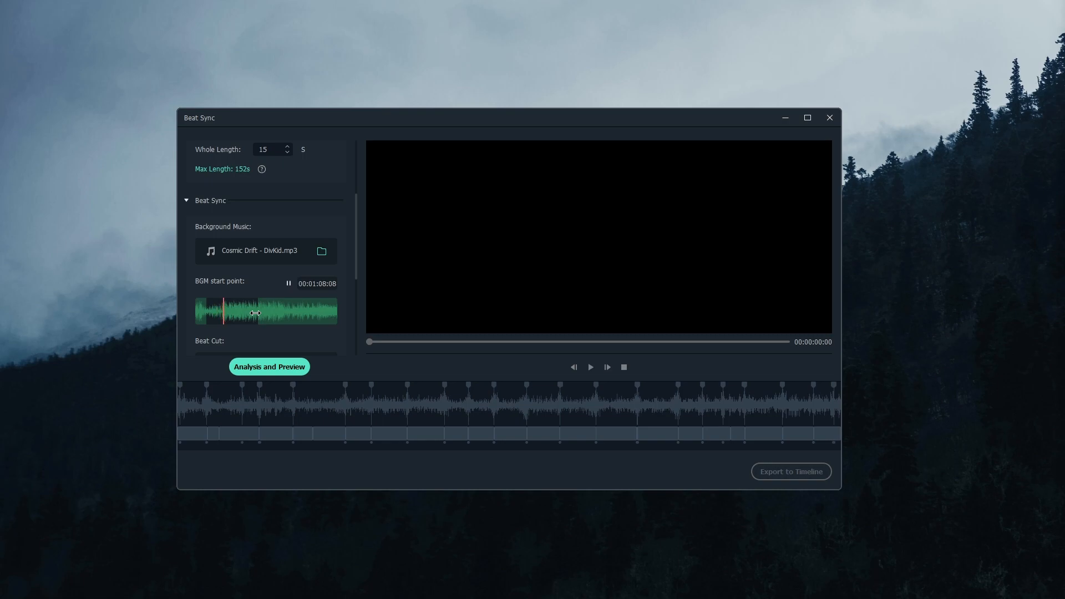
scroll(280, 336, "down", 2)
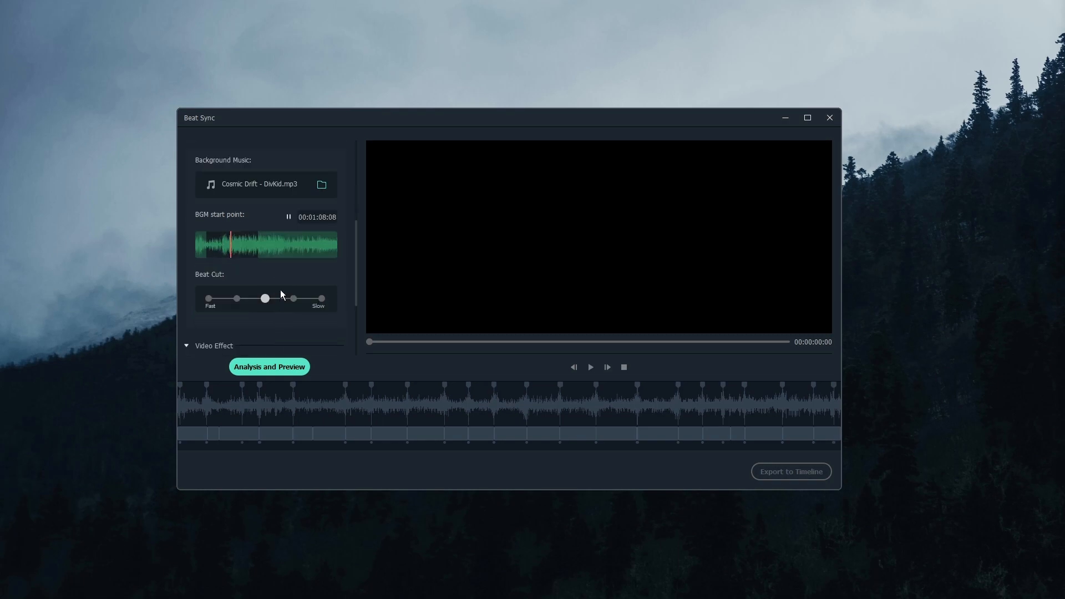
left_click(288, 216)
left_click(293, 299)
- Set the RGB, Glow, TVWall and Blur video effects to their second level and run the analysis and preview
scroll(251, 327, "down", 2)
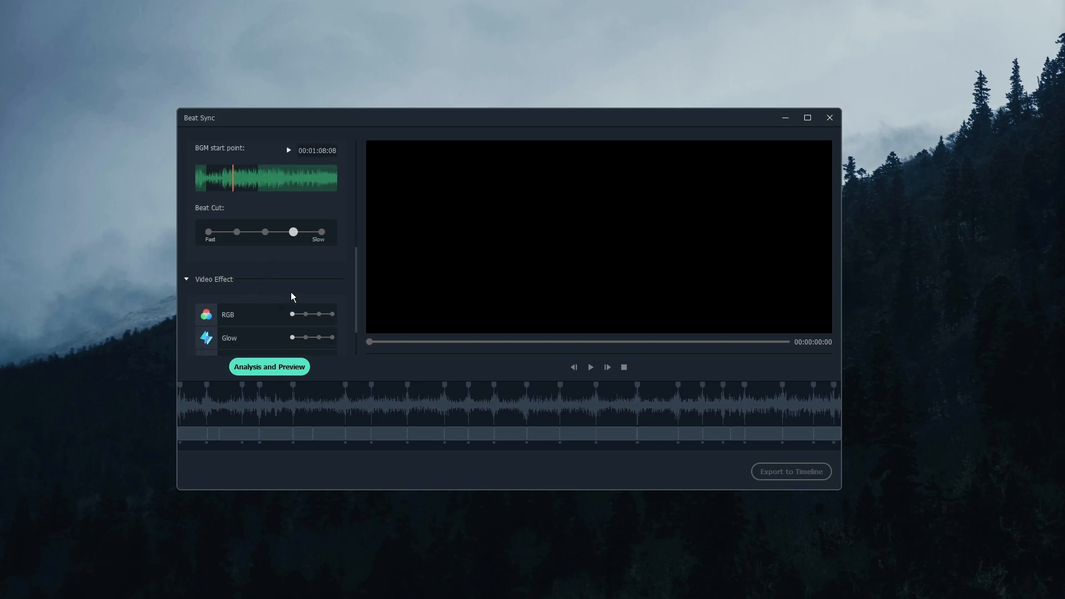
scroll(282, 273, "down", 1)
scroll(256, 250, "down", 1)
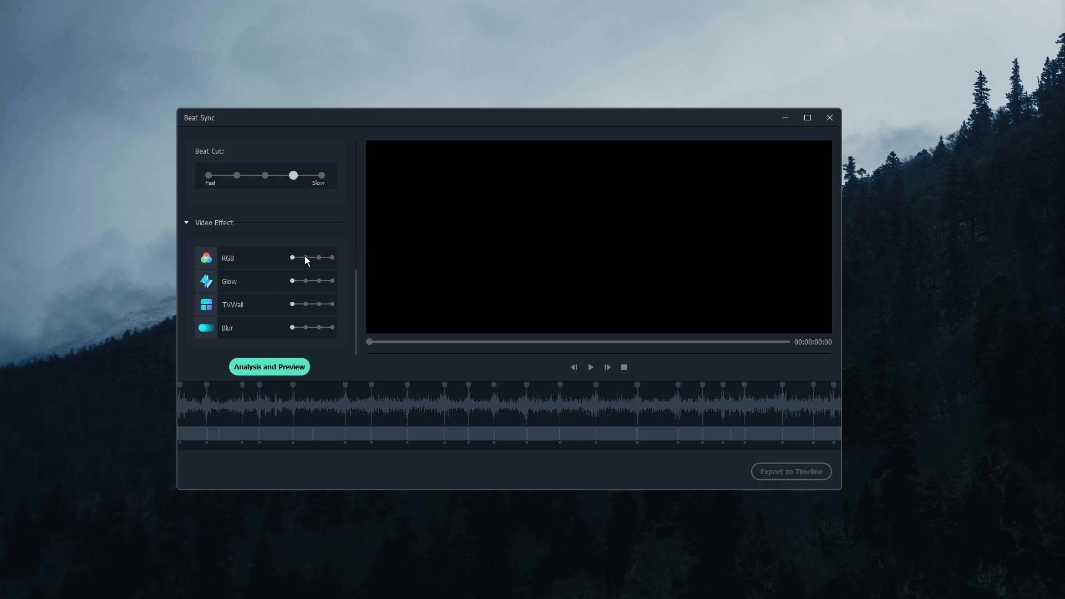
left_click(306, 327)
left_click(261, 369)
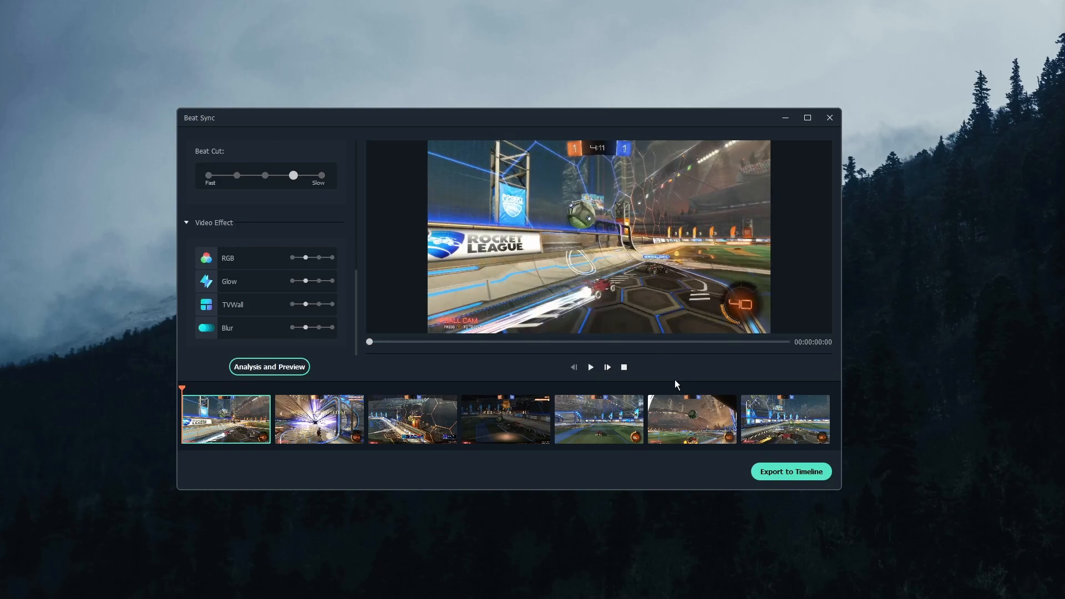
- Review the generated highlight clips and export the montage to the editing timeline
scroll(299, 316, "up", 3)
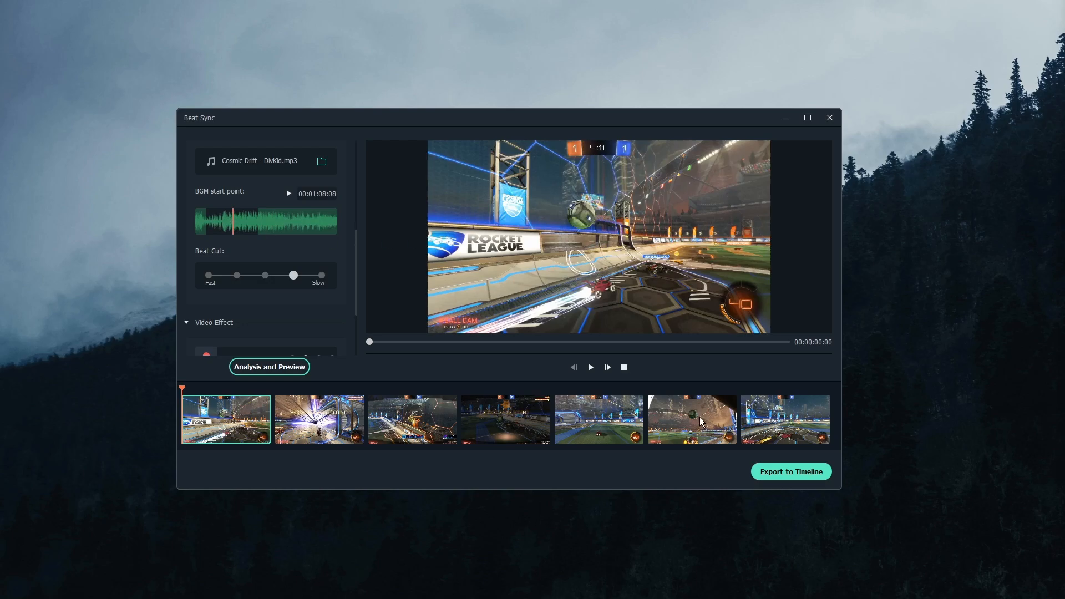
left_click(673, 425)
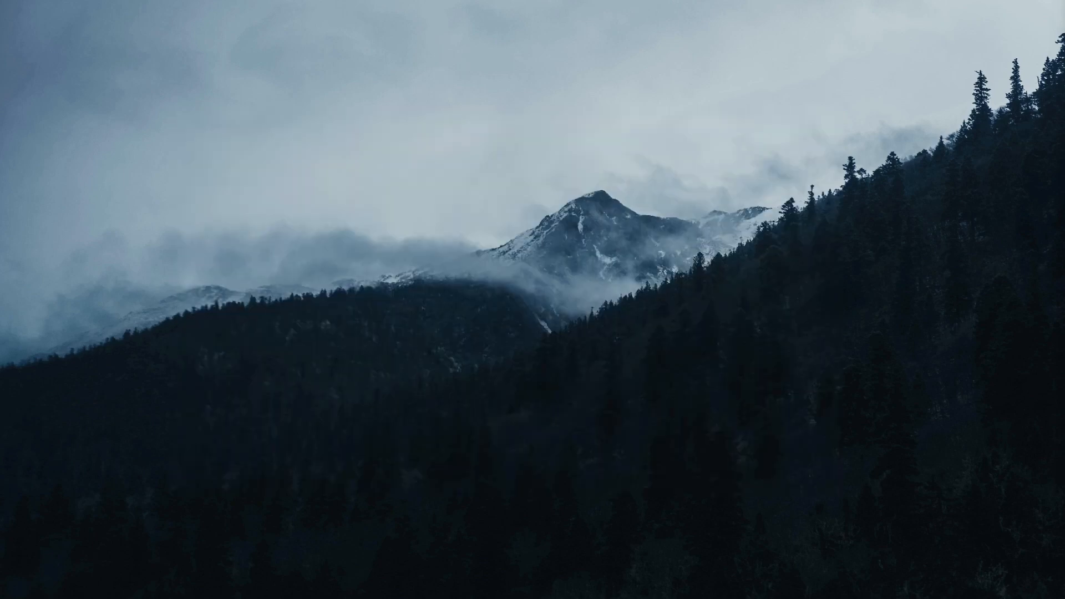
left_click_drag(1064, 235, 924, 231)
left_click_drag(924, 231, 575, 2)
left_click_drag(269, 383, 797, 409)
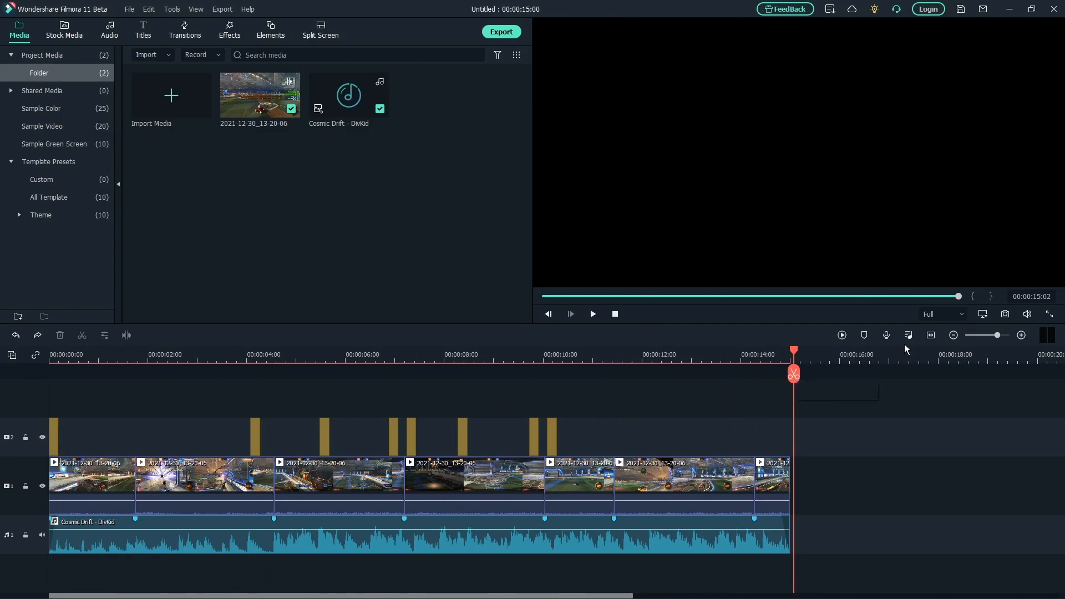
- Fit the whole montage in the timeline and play its opening from 00:00:00:00
left_click(932, 336)
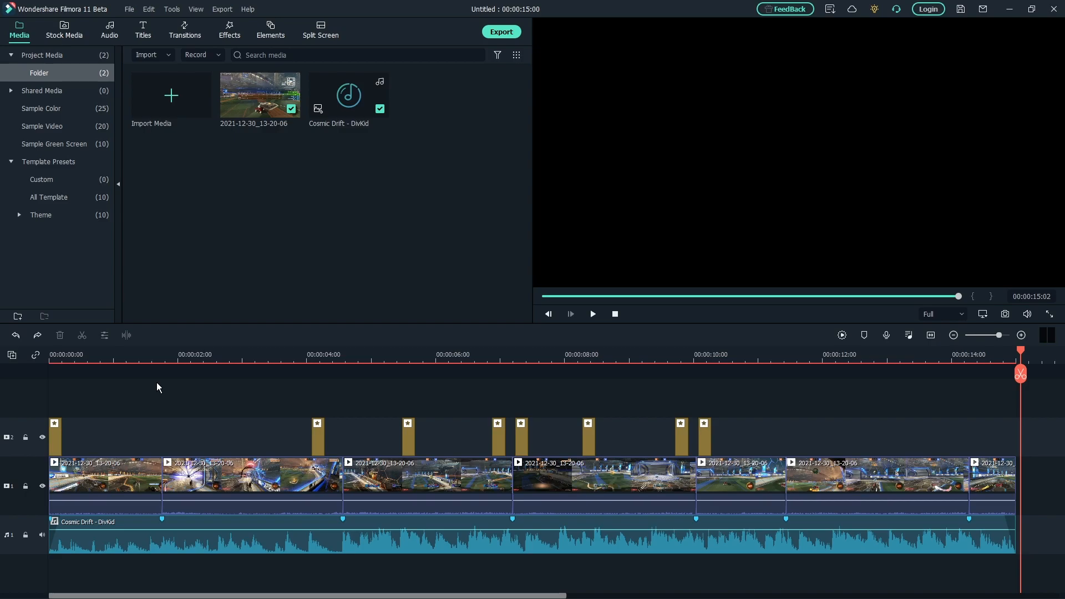
left_click_drag(1022, 350, 26, 388)
key("space")
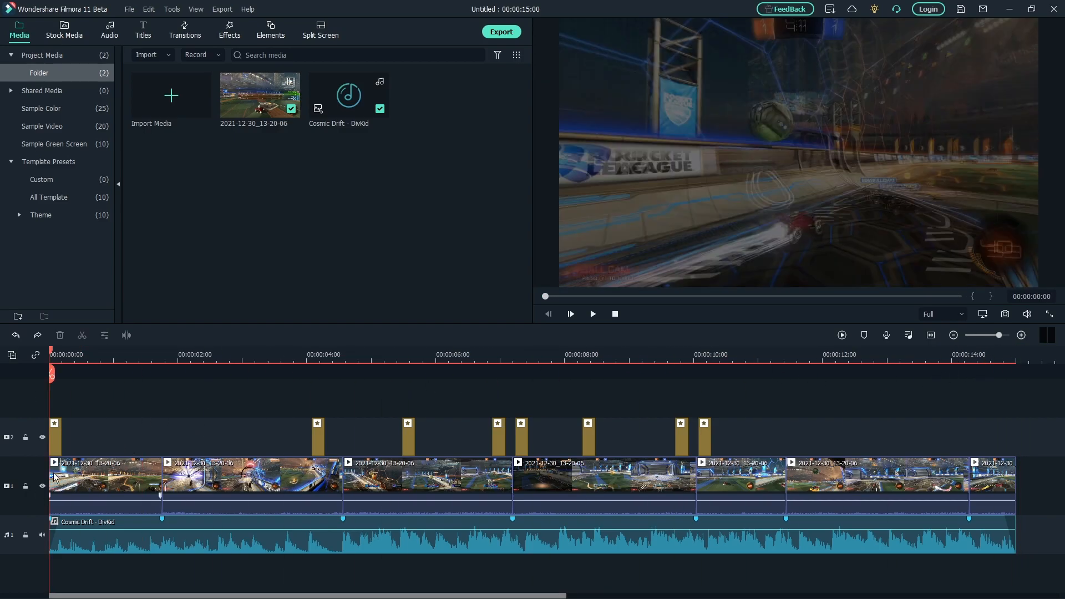
key("space")
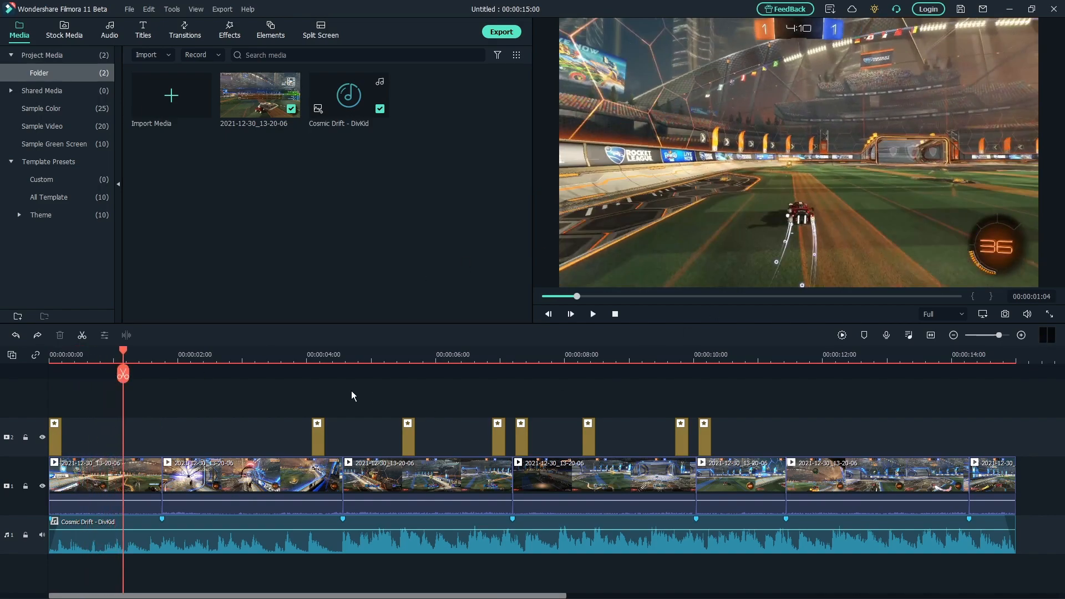
- Try deleting the first video clip with the following clips shifting forward, and undo the deletion
left_click(99, 479)
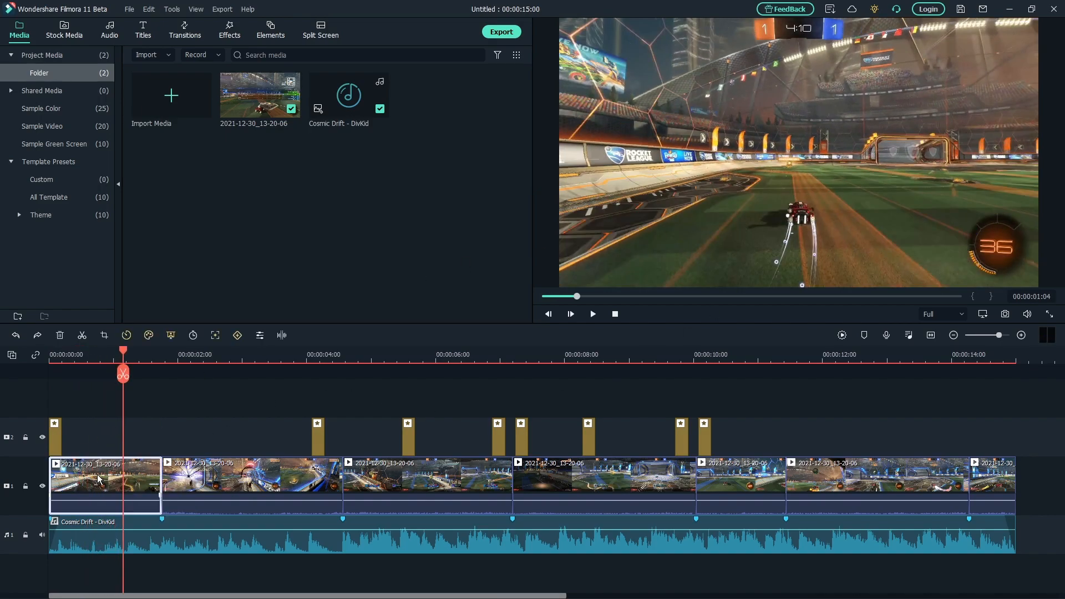
key("Delete")
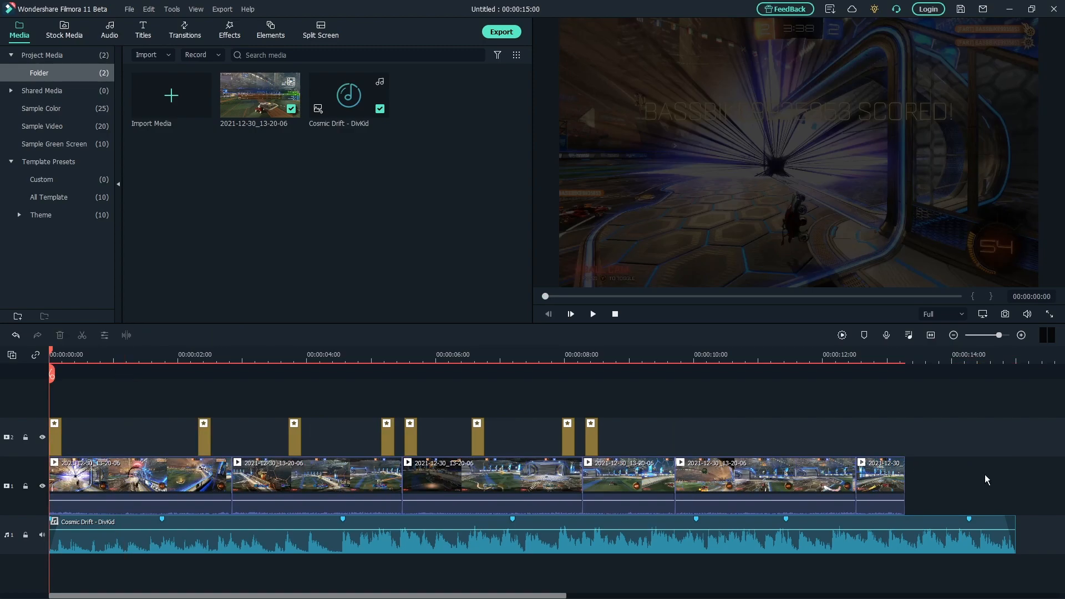
key("ctrl+z")
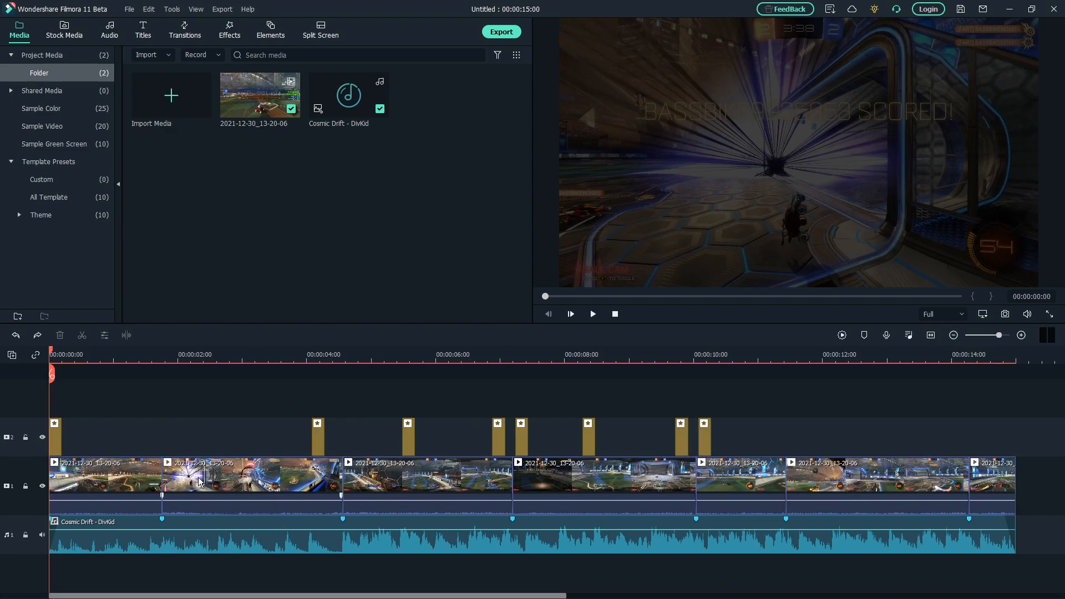
- Delete the first two clips from the main video track without closing the gap, previewing the second one before removing it
left_click(130, 481)
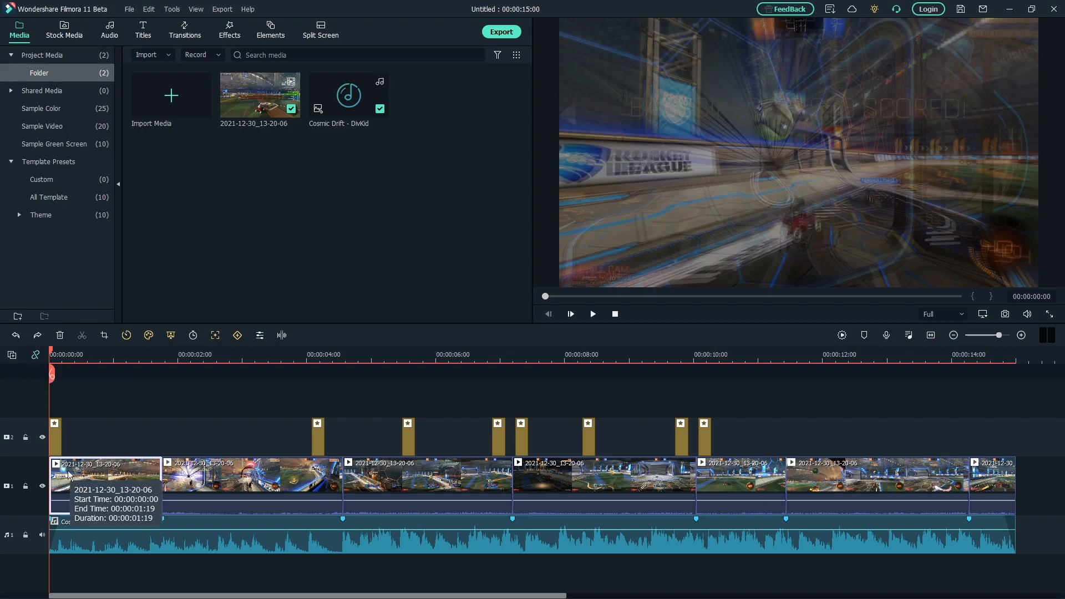
key("Delete")
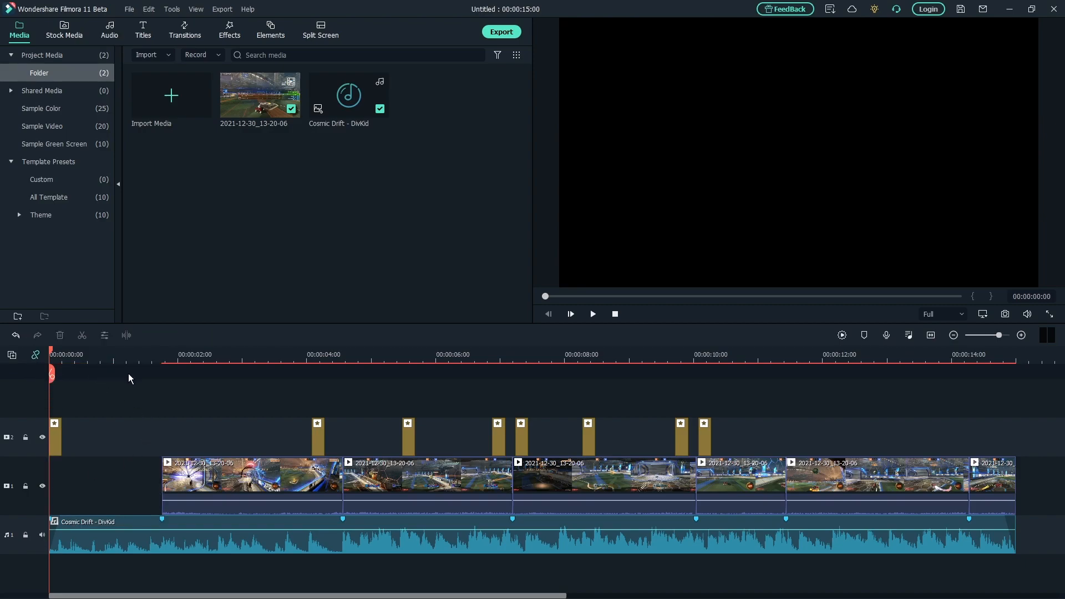
left_click_drag(54, 355, 152, 376)
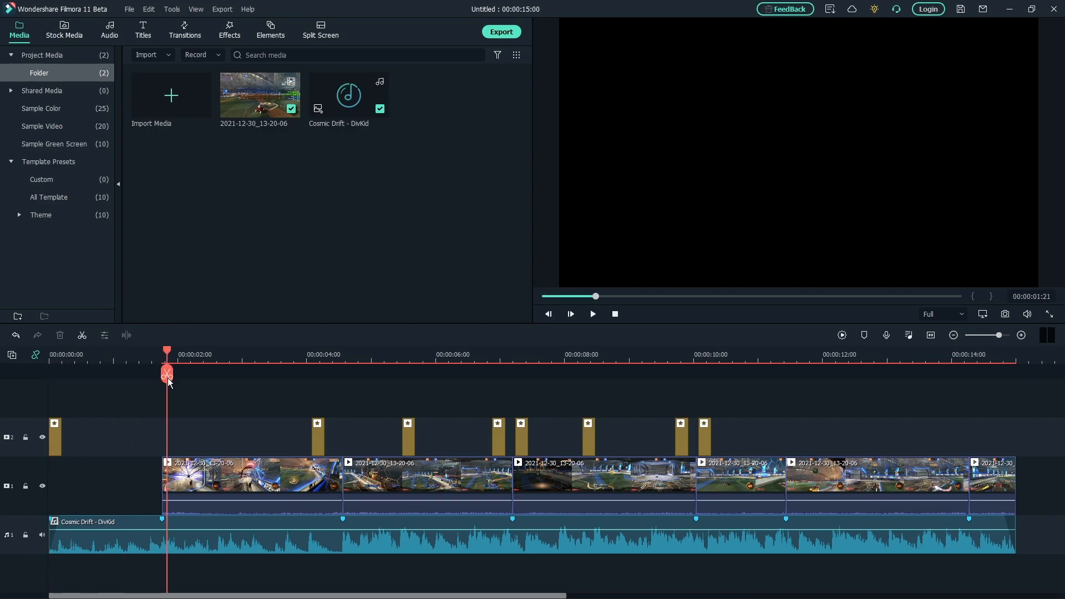
key("space")
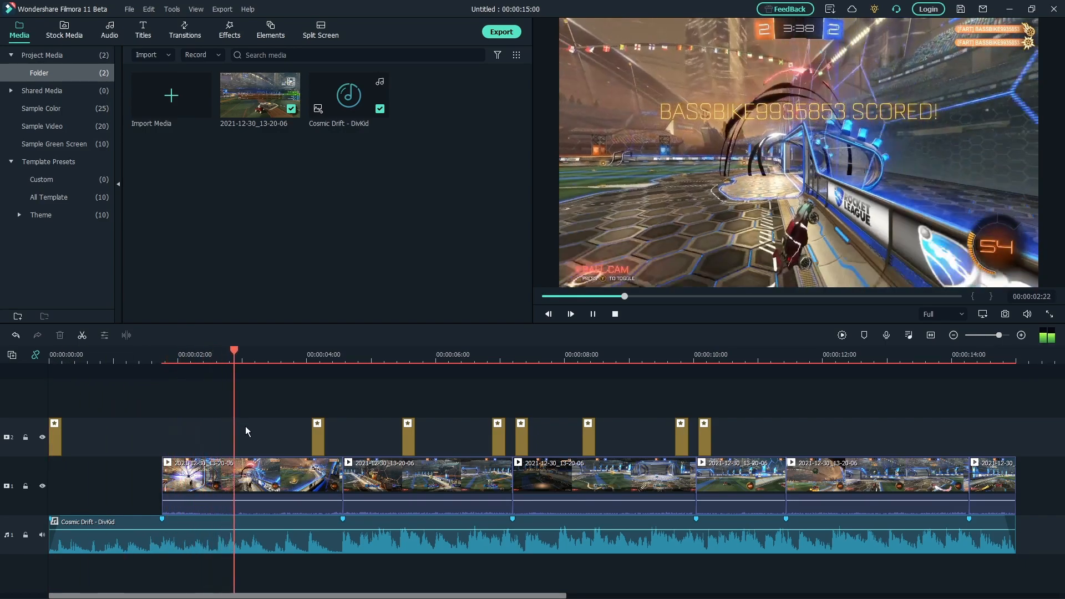
key("space")
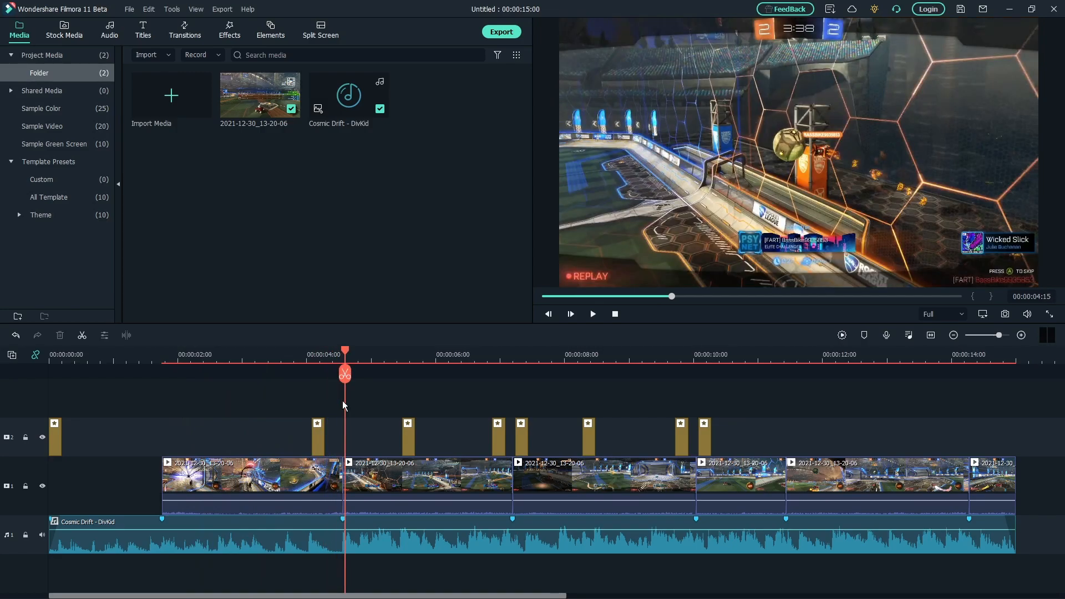
key("ctrl+z")
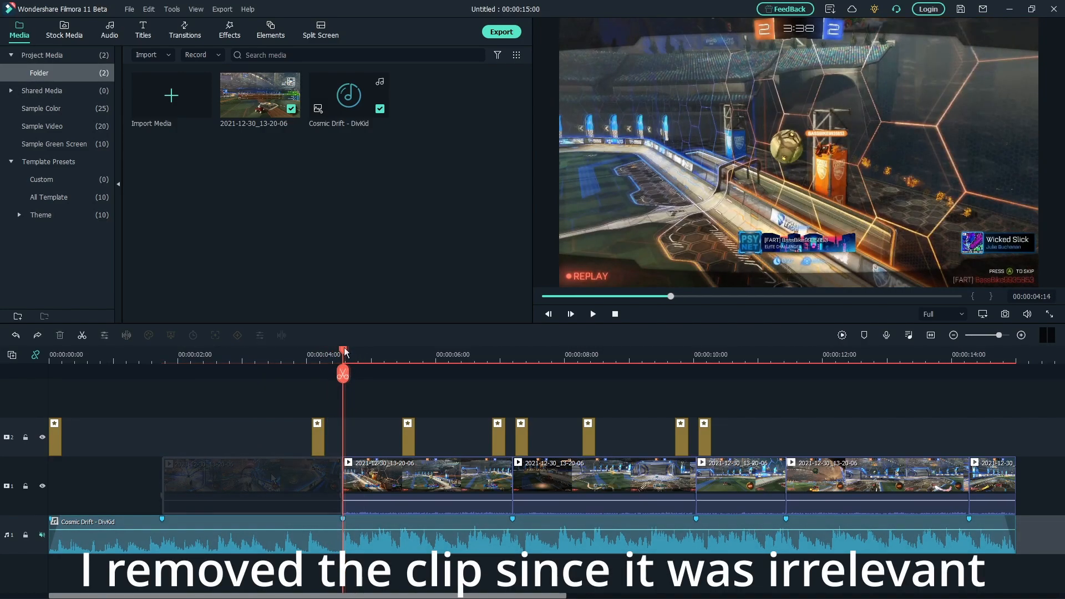
- Move the first remaining video clip, starting at 00:00:04:14, up to a new video track above the effects
left_click_drag(345, 352, 482, 387)
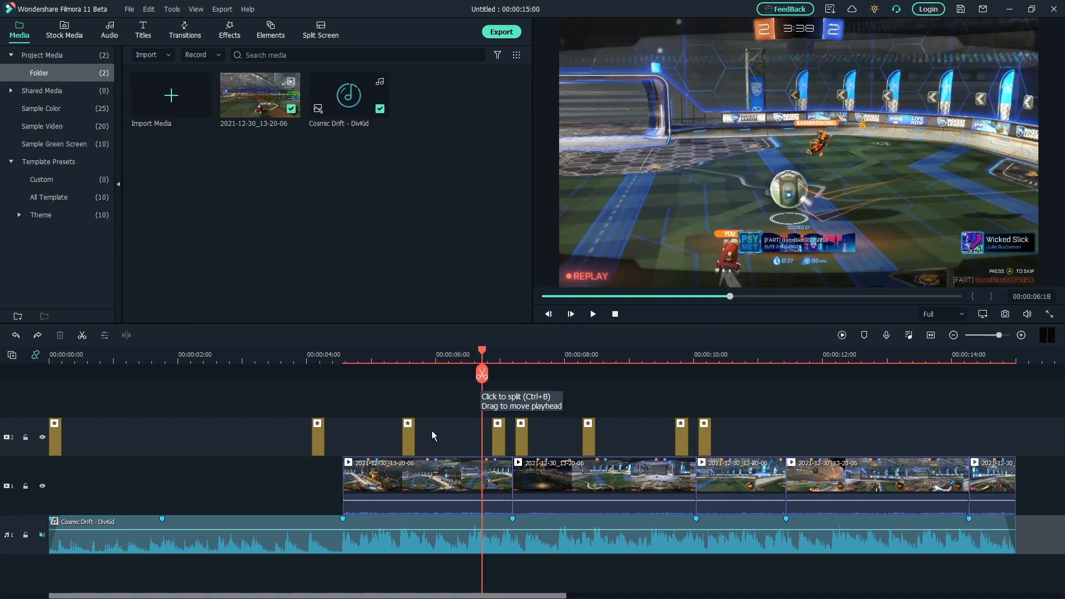
left_click(422, 477)
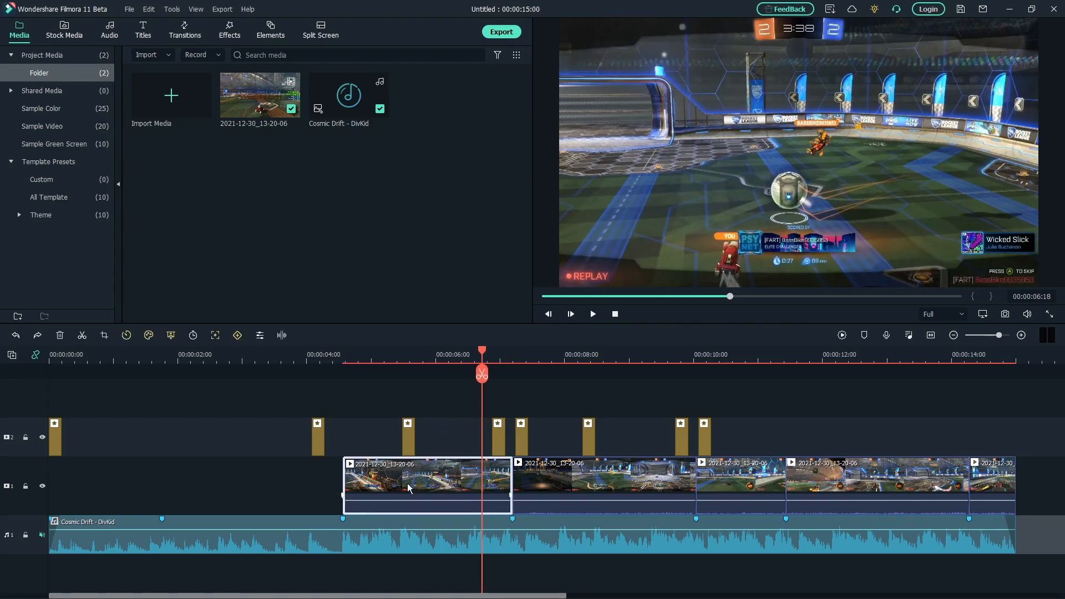
left_click_drag(407, 484, 411, 412)
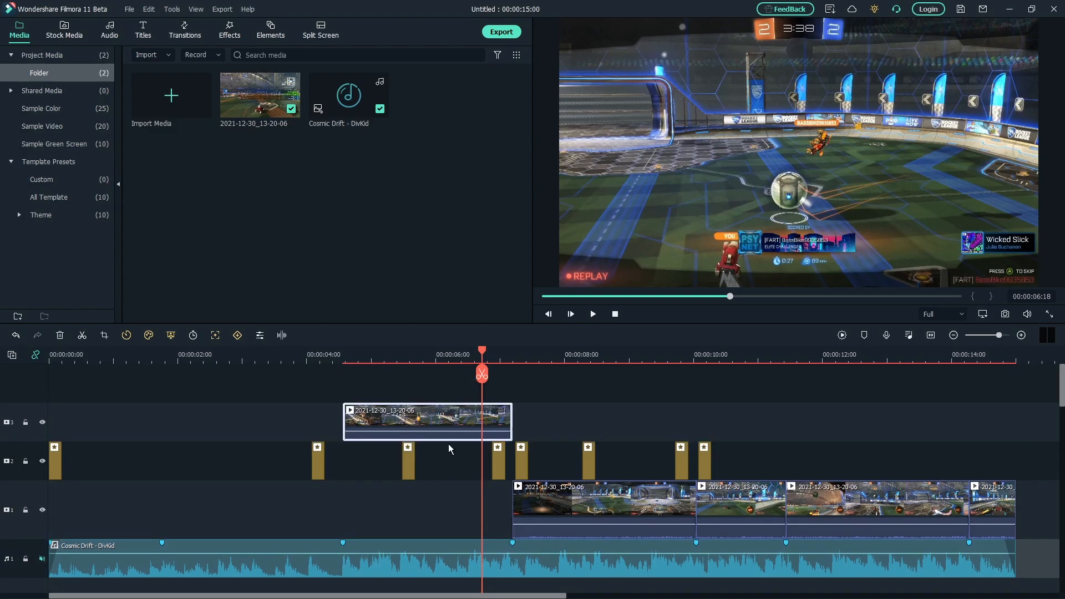
- Extend the end of the clip on the third video track to 00:00:07:20
left_click_drag(512, 413, 594, 415)
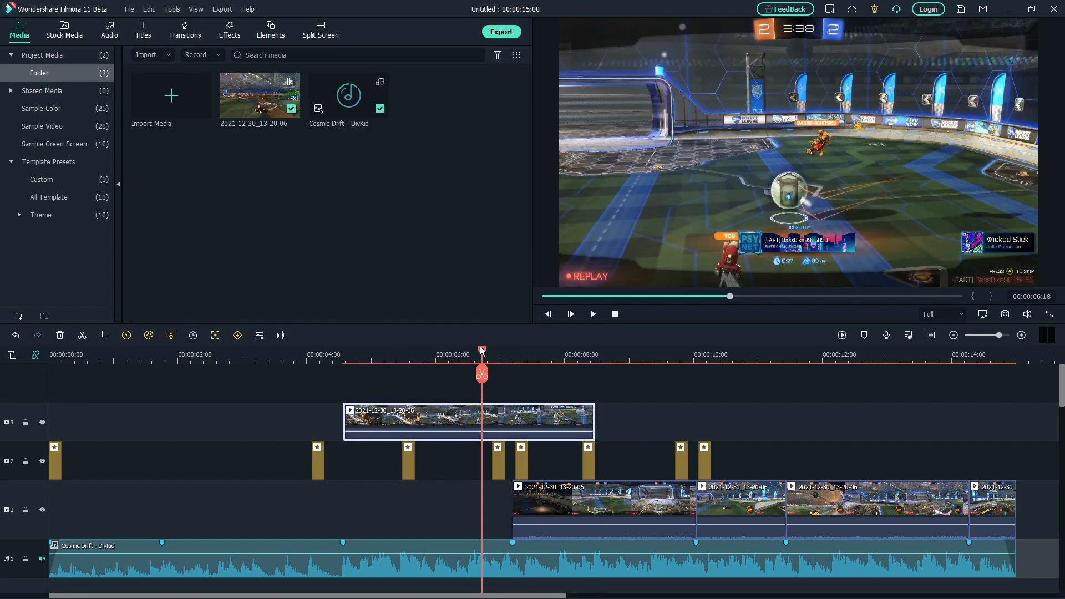
left_click_drag(484, 350, 553, 356)
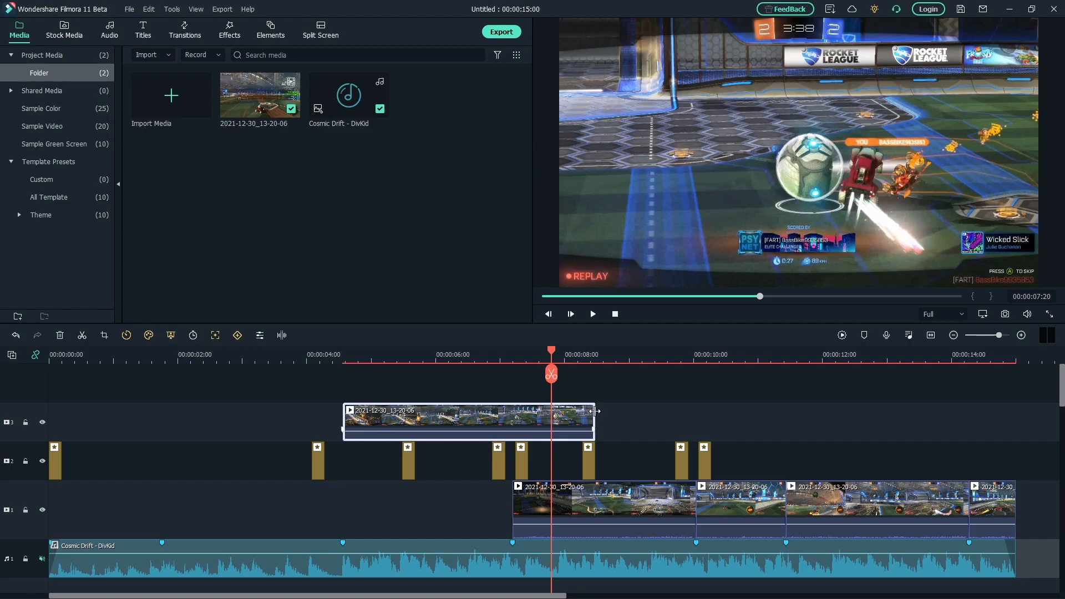
left_click_drag(594, 412, 551, 418)
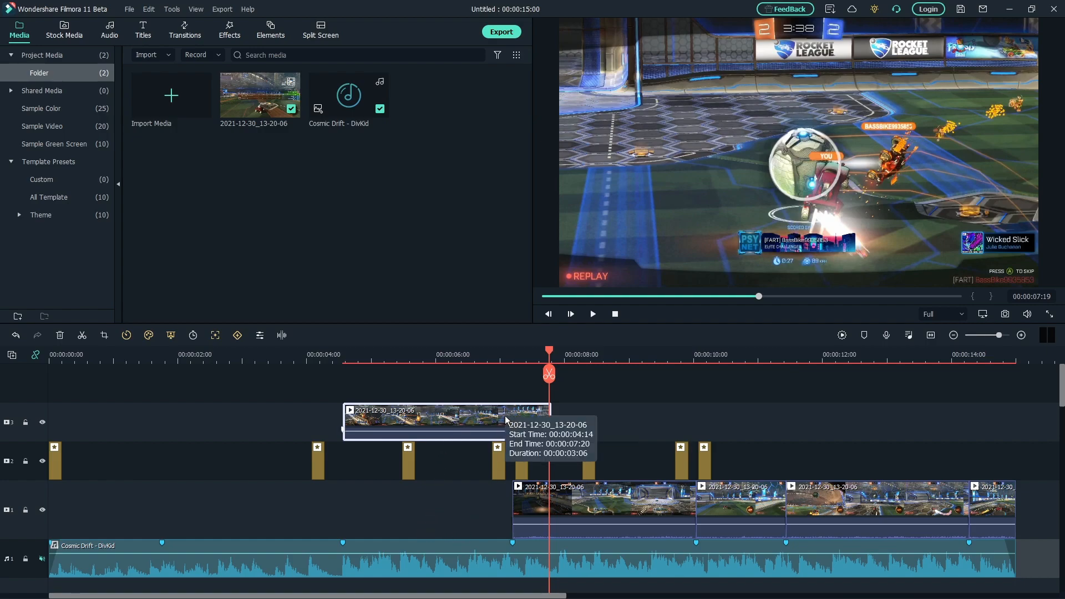
- Move the extended clip back to video track 1 so it ends where the next clip starts, and deselect it
left_click_drag(514, 422, 467, 513)
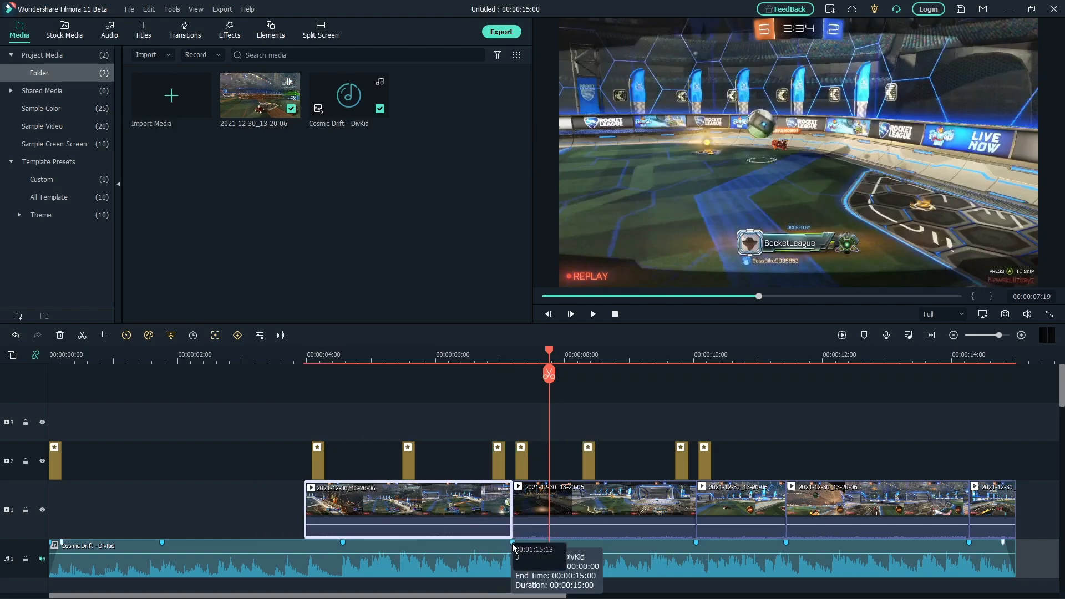
left_click_drag(550, 374, 477, 354)
left_click(554, 396)
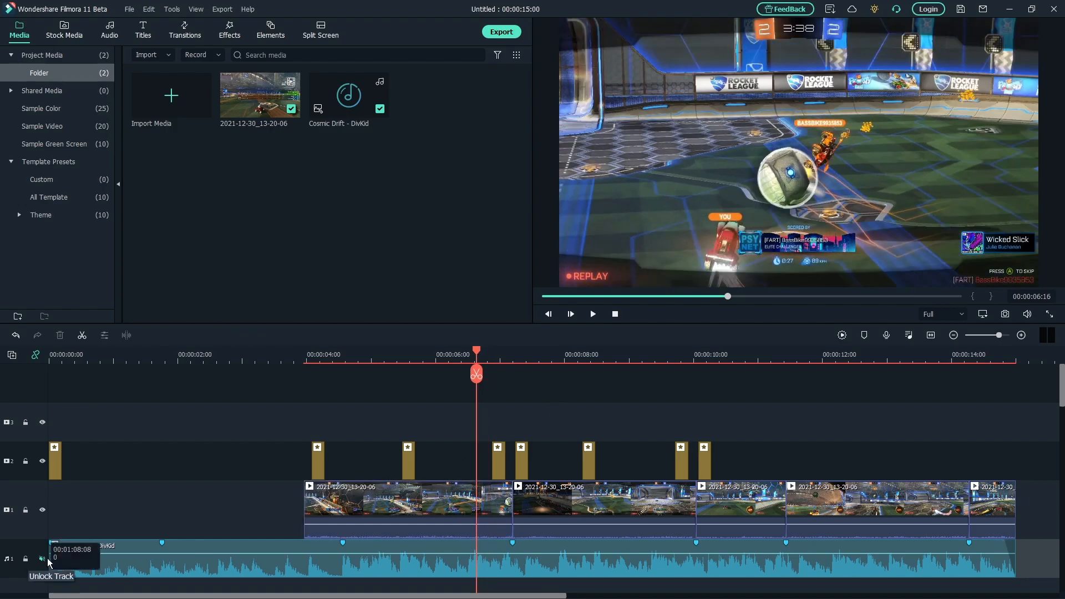
- Trim the start of the first video clip to the music marker at 00:00:04:14 and play back the result
key("space")
key("space")
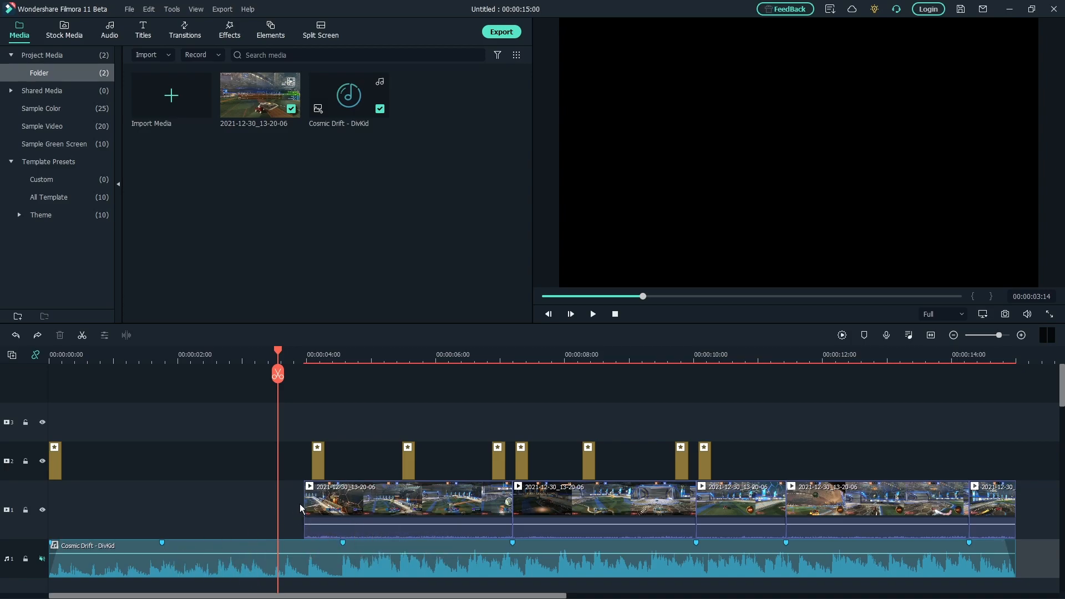
left_click(356, 504)
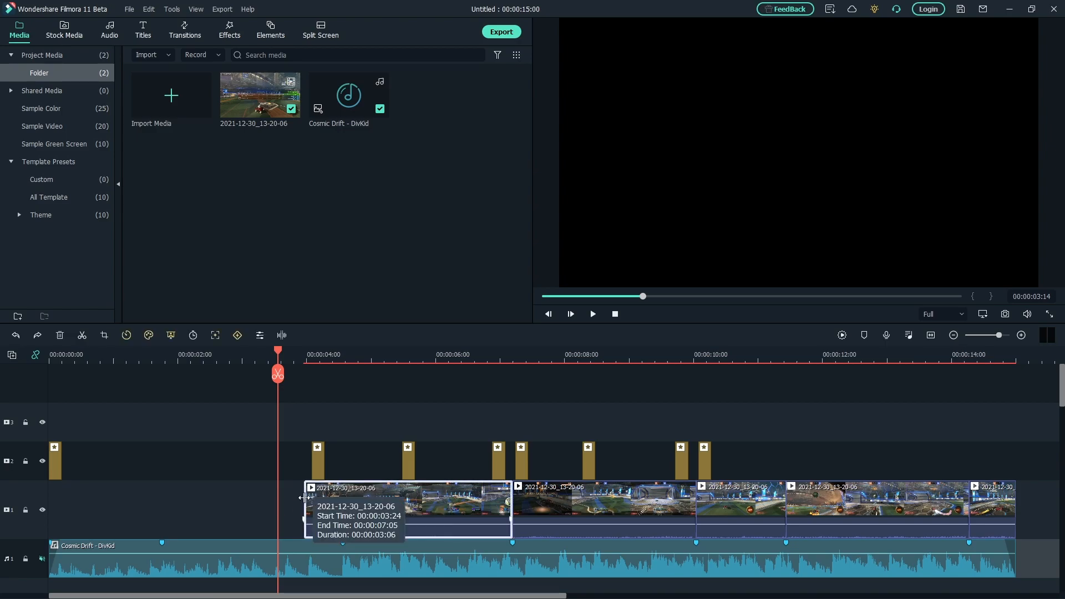
left_click_drag(304, 498, 342, 503)
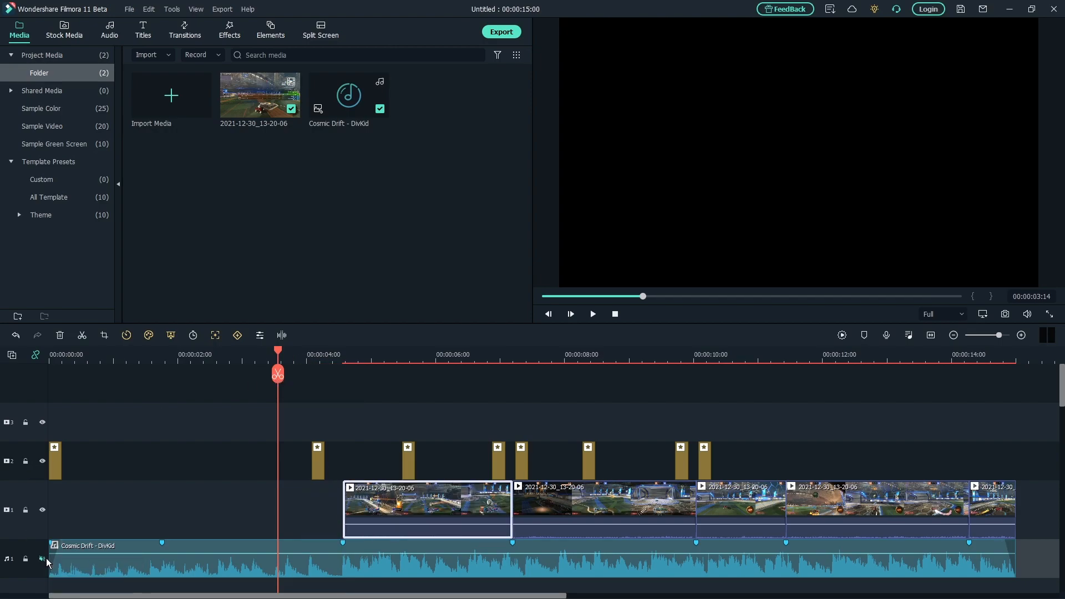
left_click(153, 414)
key("space")
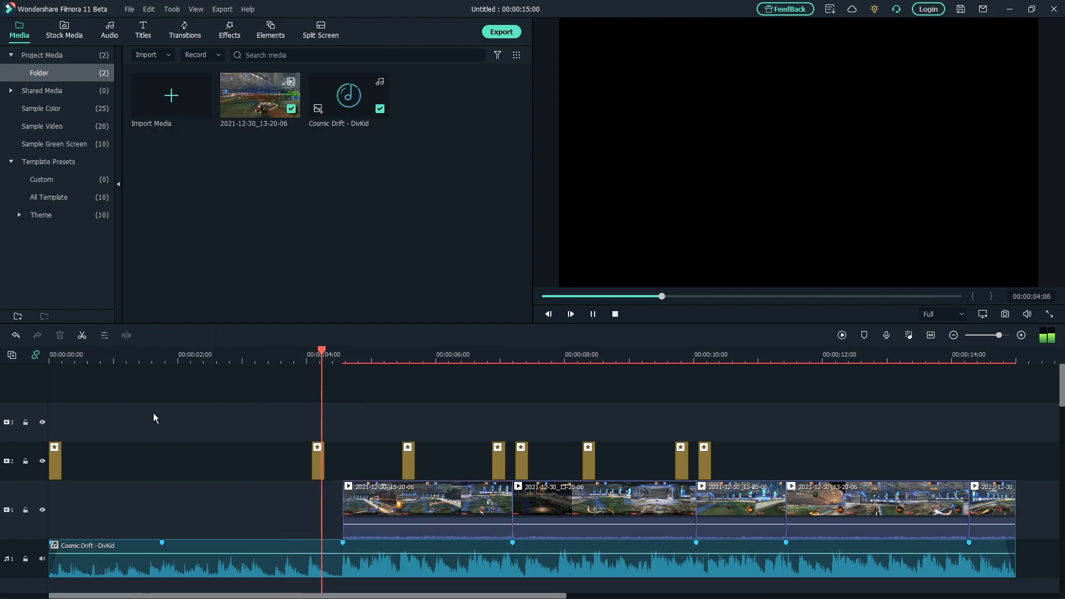
key("space")
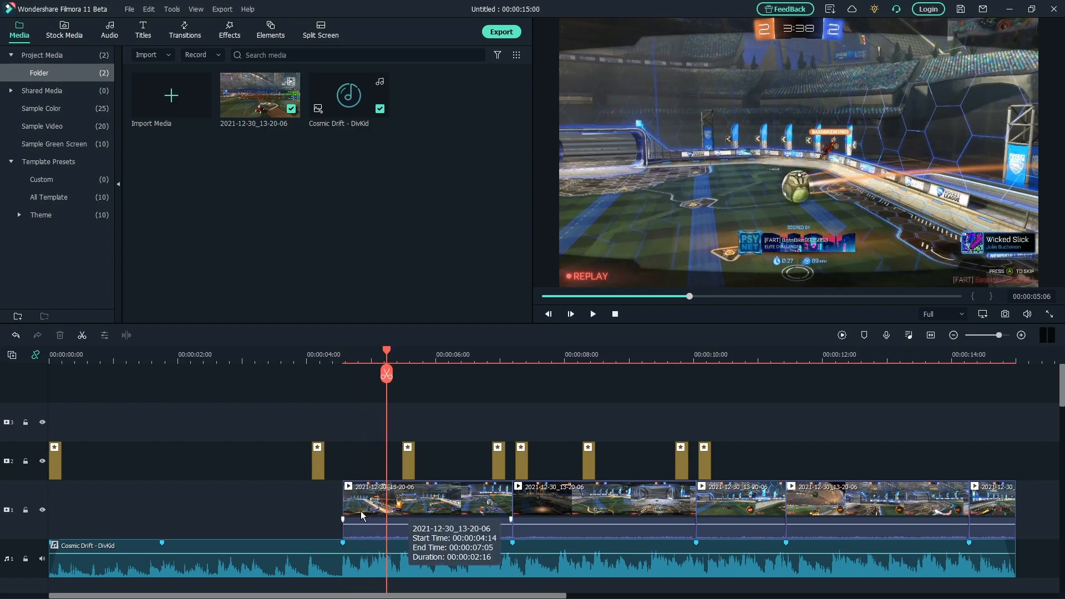
- Move the second clip, starting at 00:00:07:05, up to video track 3 and extend its start to include earlier footage
left_click_drag(391, 370, 639, 396)
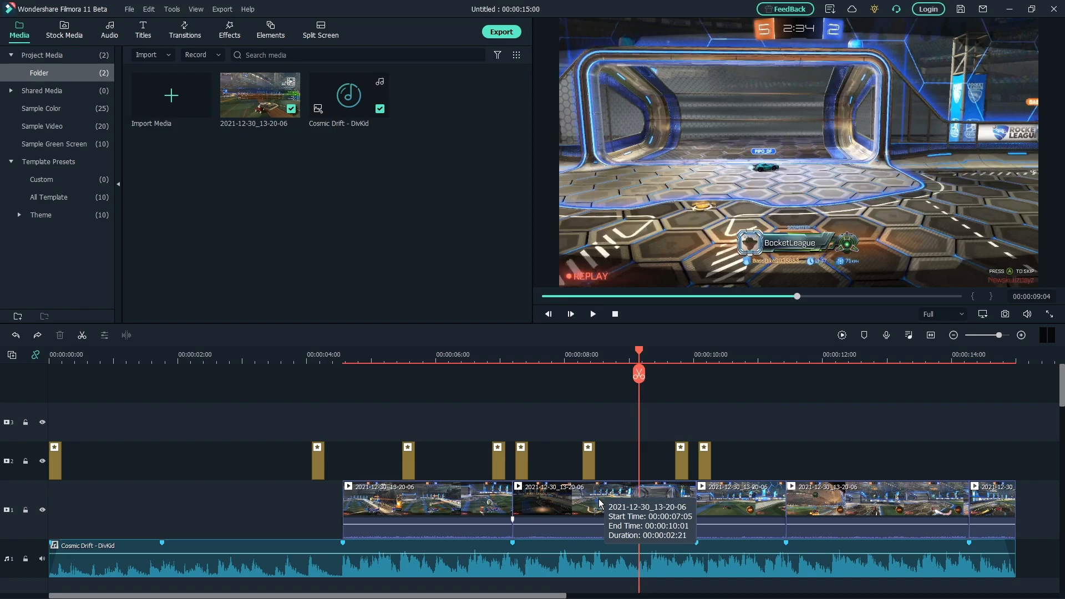
left_click_drag(582, 499, 139, 422)
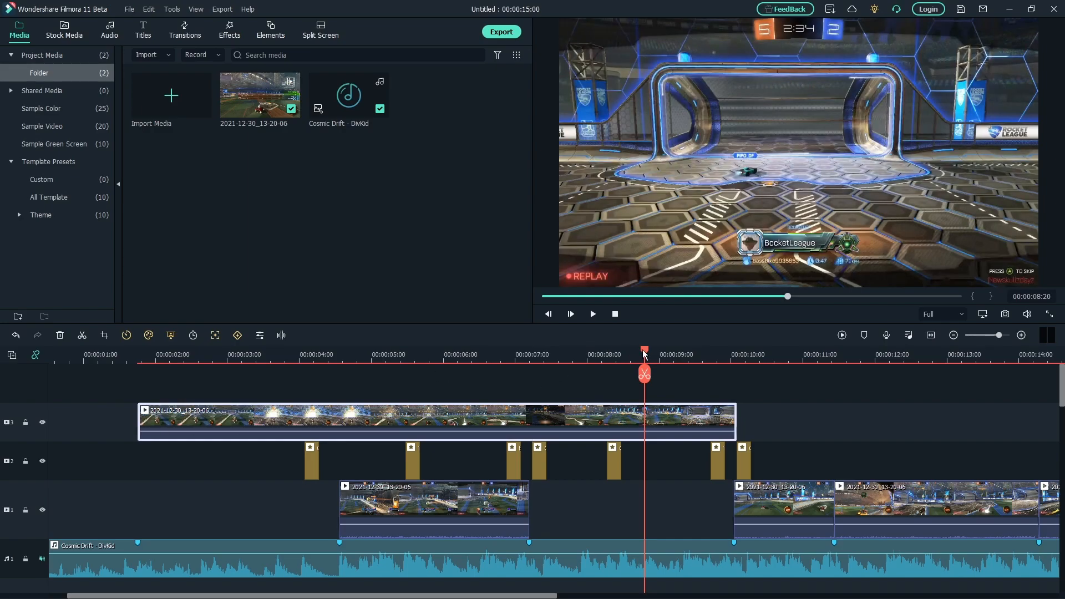
left_click_drag(644, 354, 144, 377)
left_click_drag(206, 425, 144, 422)
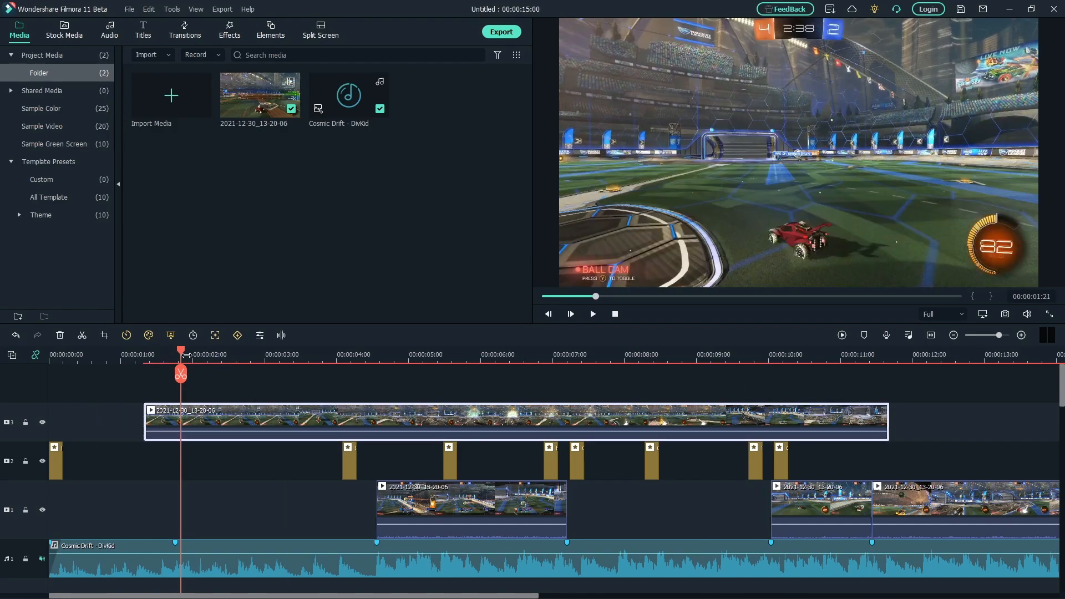
- Trim the start of the track 3 clip to 00:00:02:10 and move it to begin at the 00:00:07:05 marker
left_click_drag(184, 358, 221, 355)
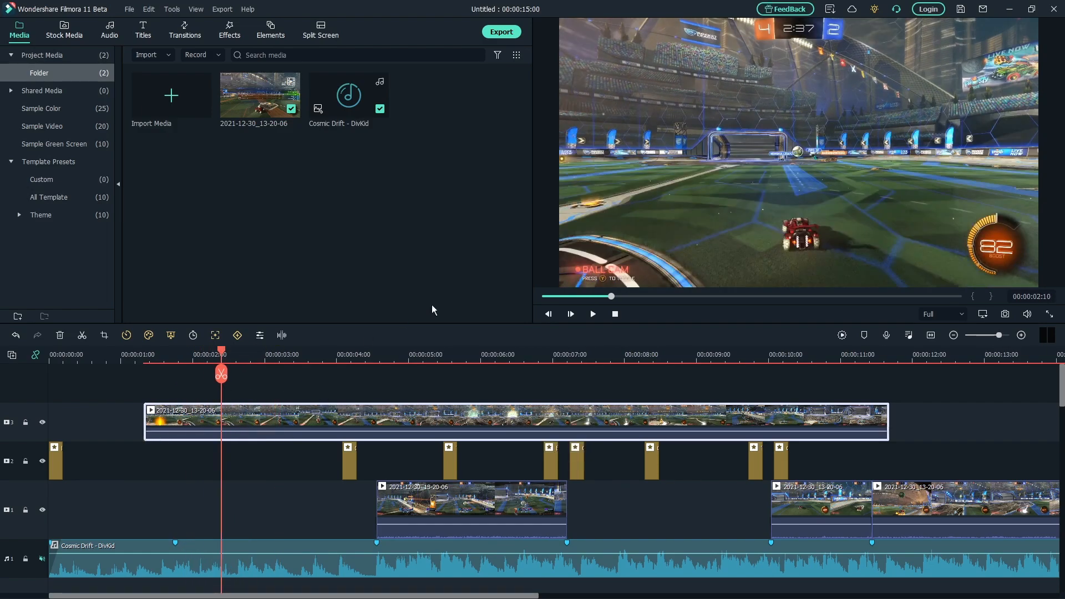
left_click_drag(144, 422, 221, 422)
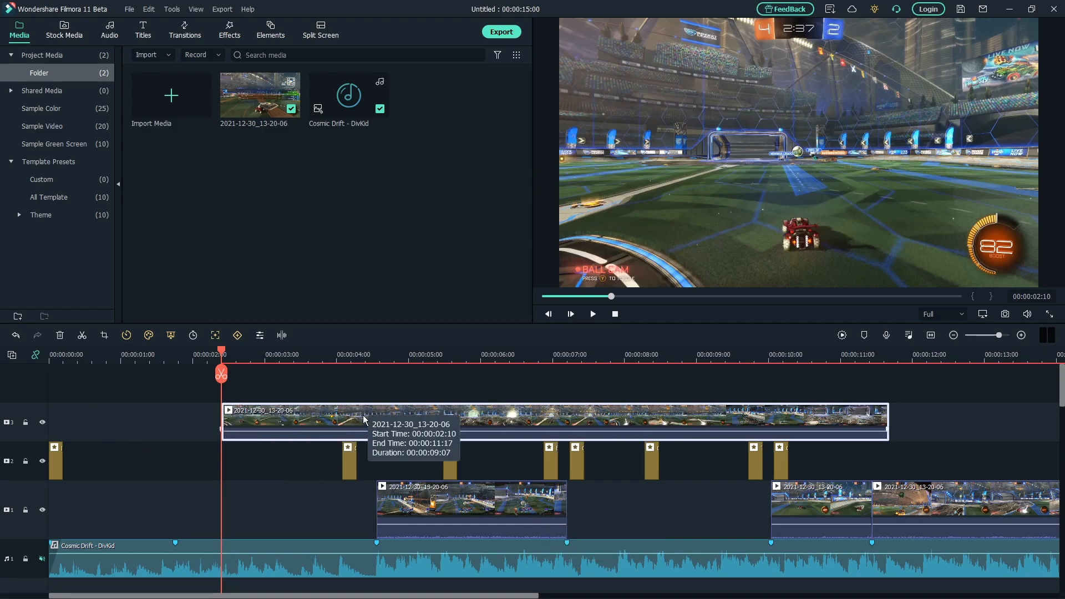
left_click_drag(360, 412, 638, 414)
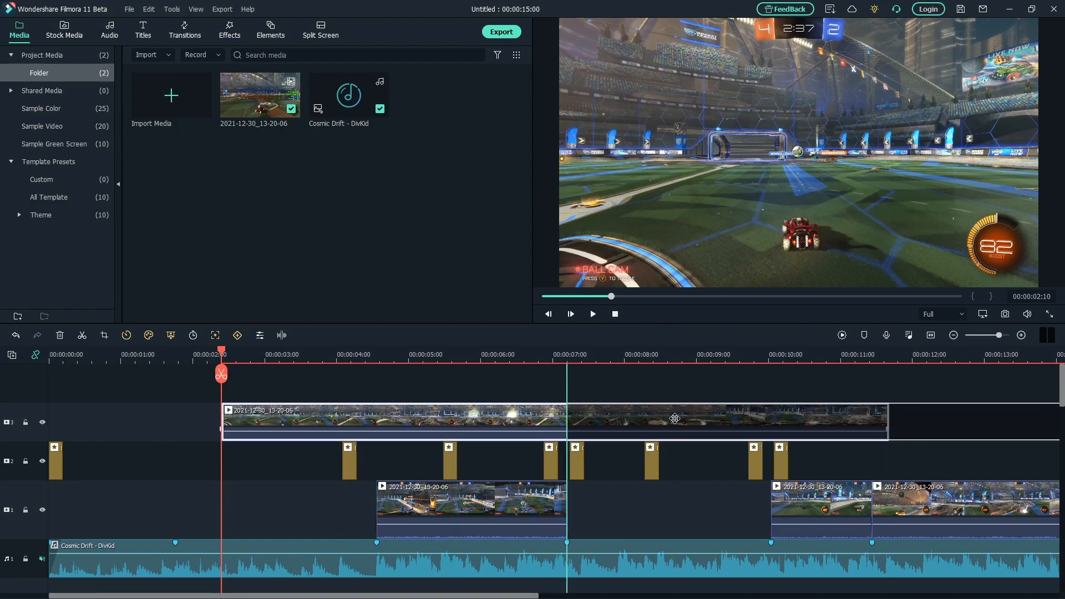
left_click_drag(675, 418, 676, 423)
left_click(580, 376)
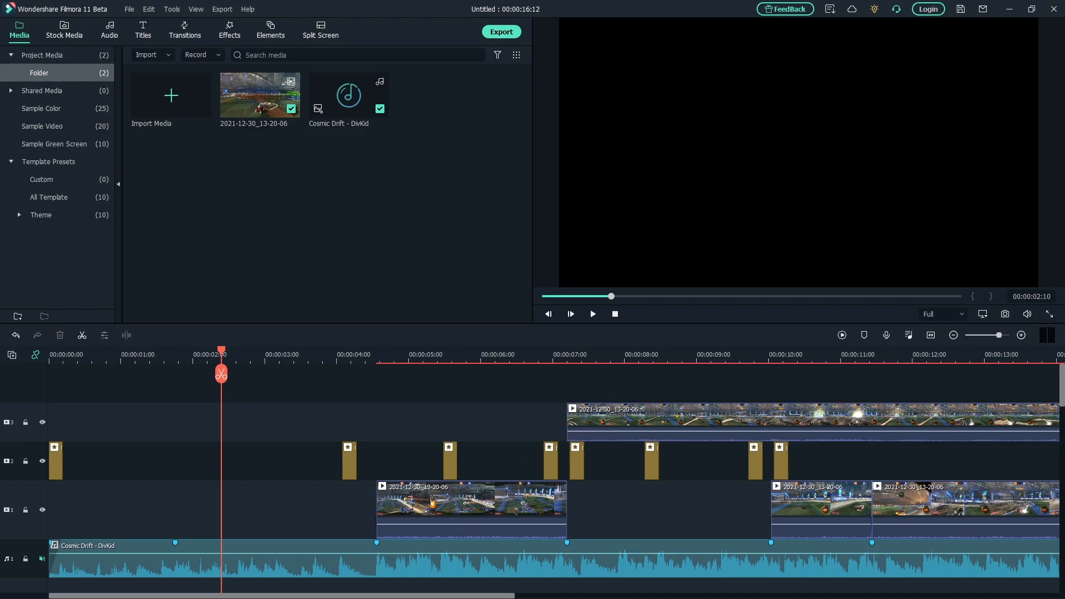
- Trim the end of the track 3 clip to the marker at 00:00:10:01 and move it down into the gap on video track 1
scroll(397, 597, "right", 3)
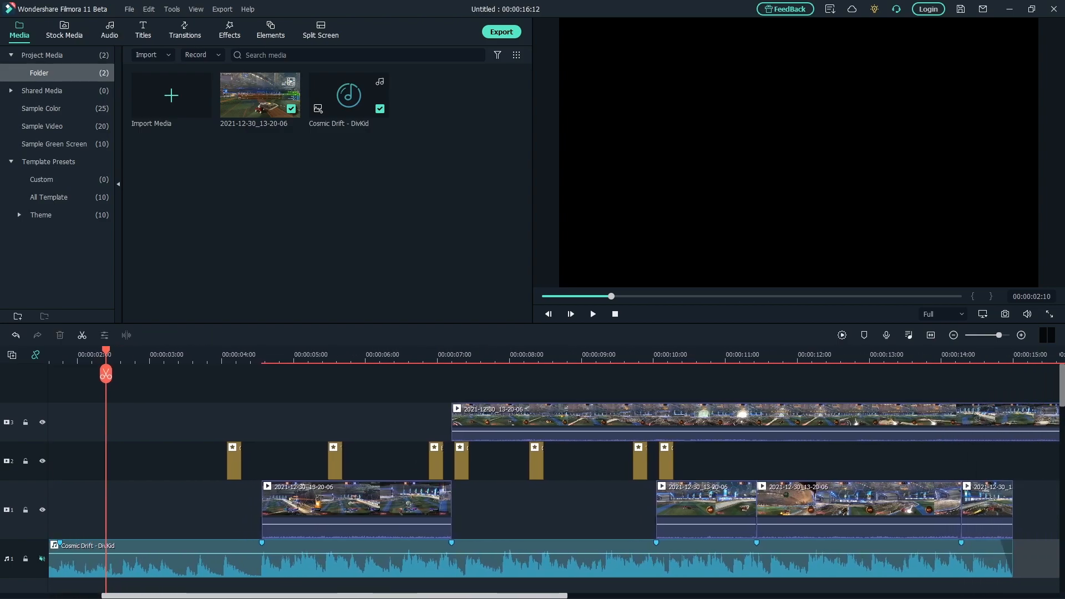
scroll(402, 597, "right", 4)
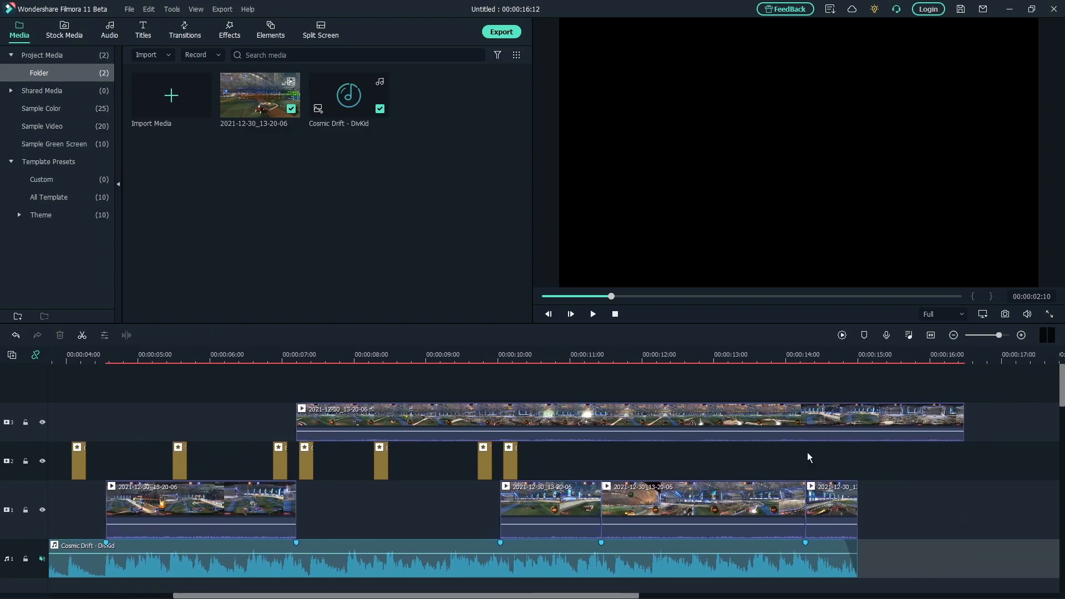
left_click(964, 414)
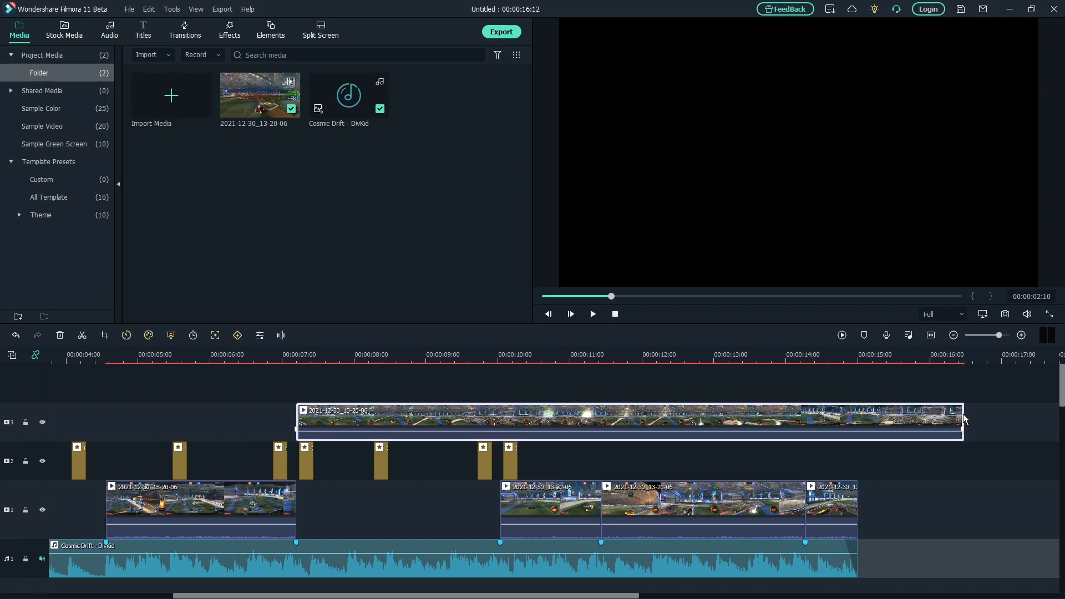
left_click_drag(964, 414, 501, 430)
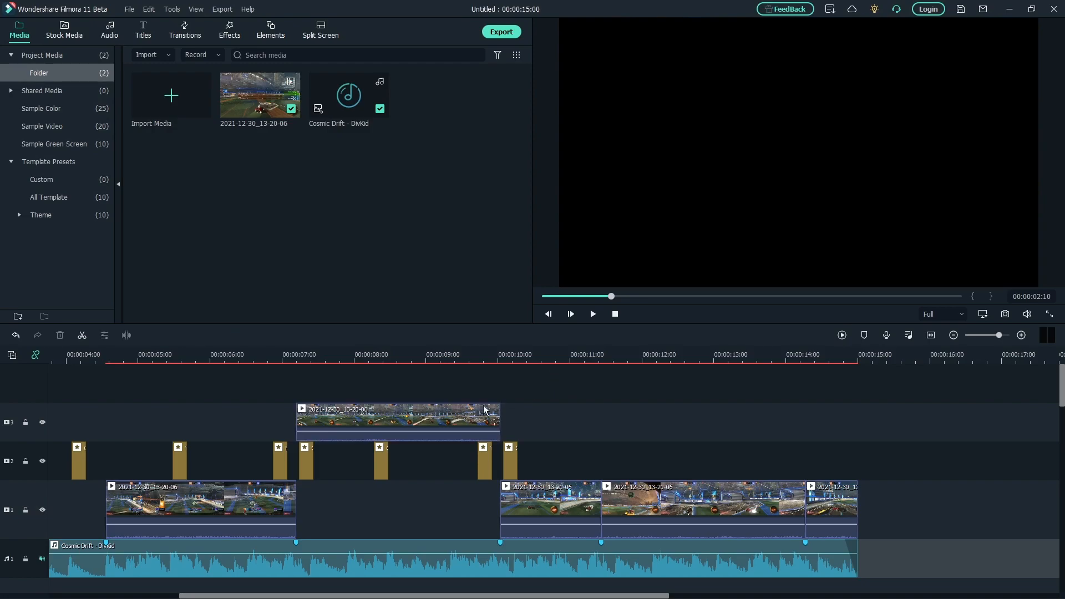
left_click(364, 436)
left_click_drag(364, 436, 360, 500)
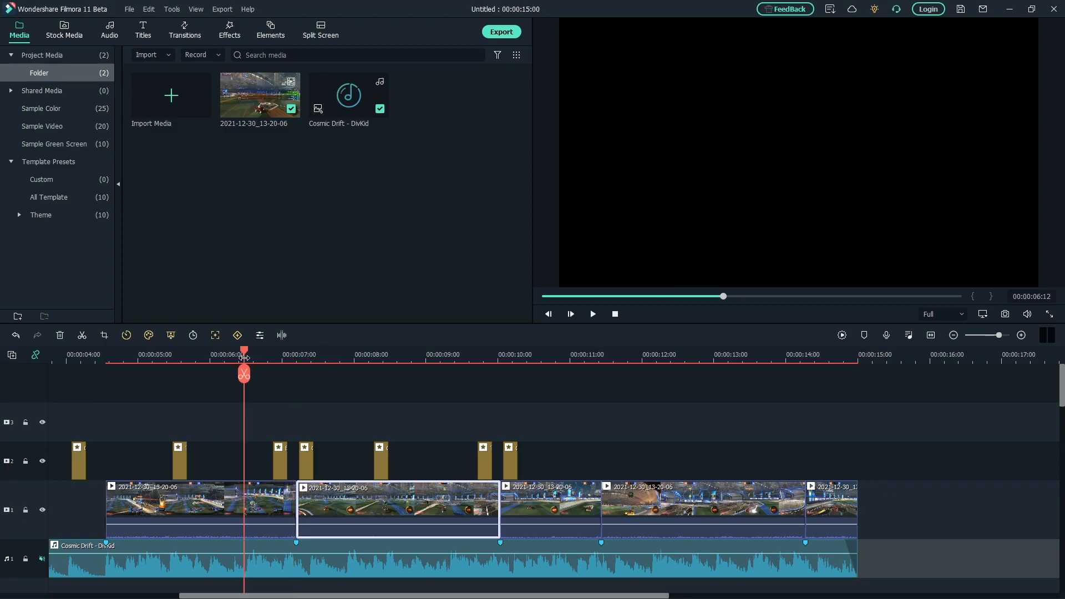
left_click(397, 390)
- Preview the edited montage and delete the three remaining clips after 00:00:10:01 from video track 1
key("space")
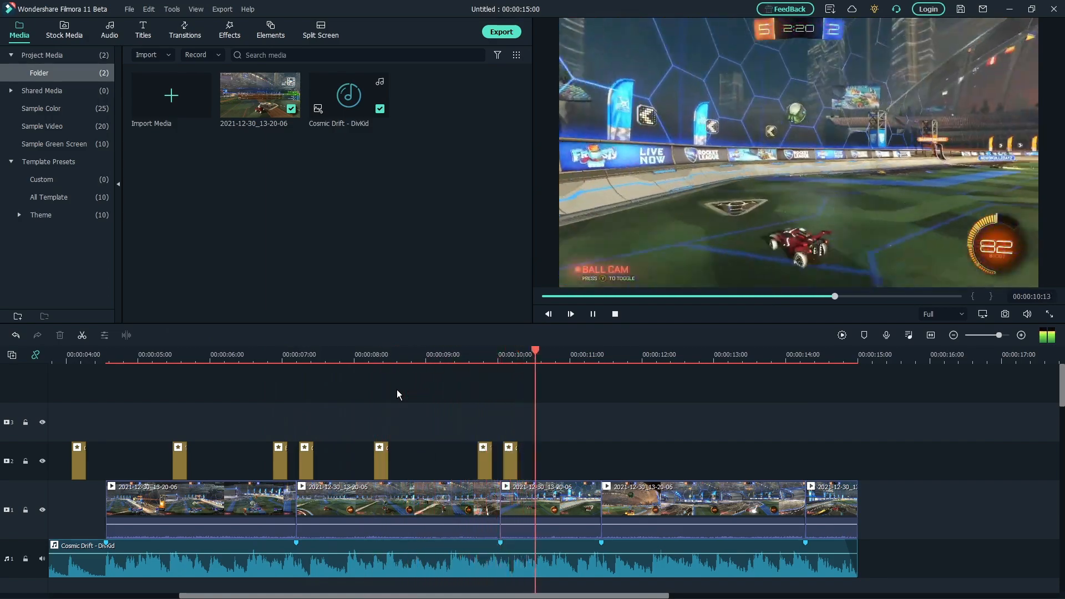
key("space")
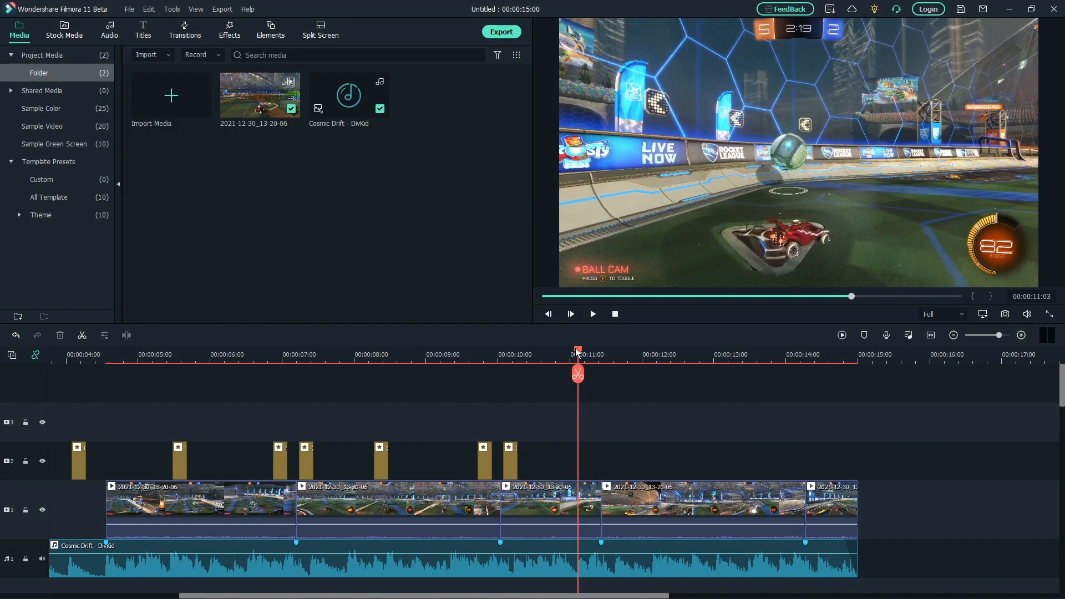
mouse_move(559, 357)
left_mouse_down()
mouse_move(493, 364)
mouse_move(566, 442)
mouse_move(644, 422)
mouse_move(799, 439)
left_mouse_up()
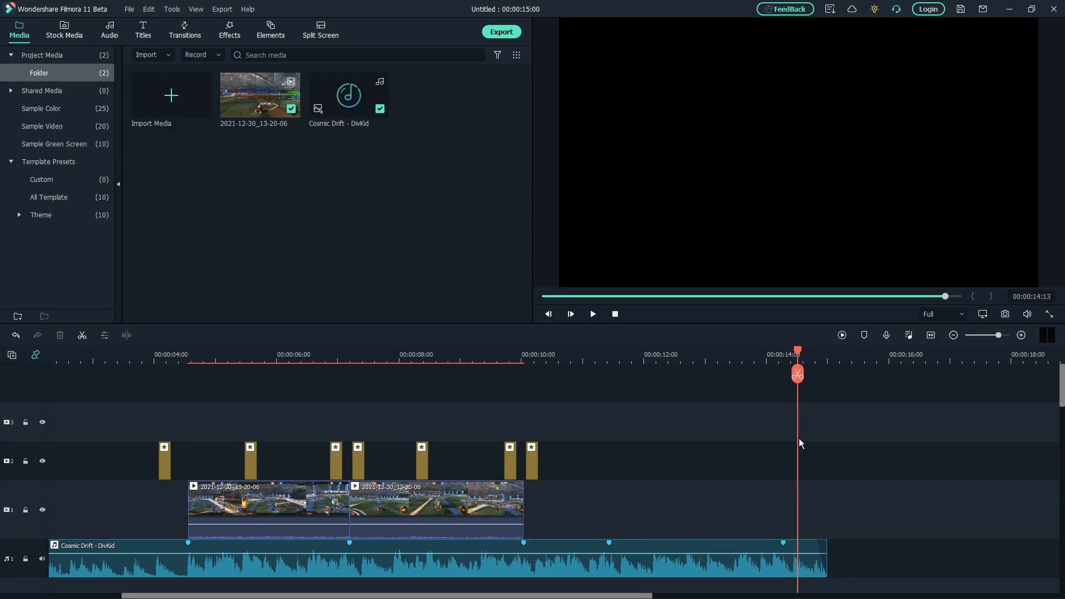
left_click_drag(798, 349, 550, 478)
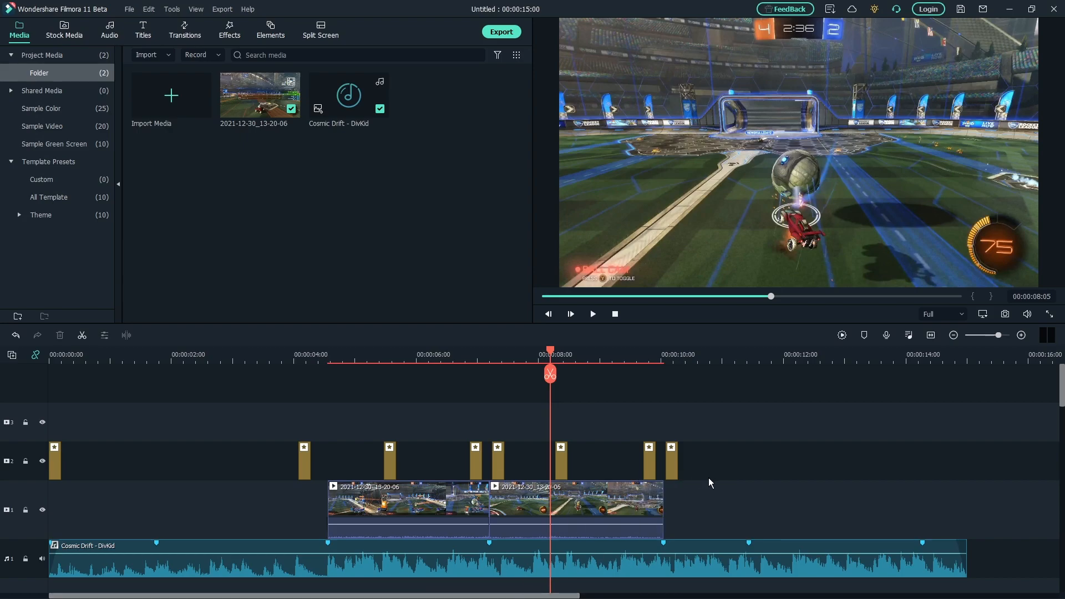
- Add the 2021-12-30_13-20-06 recording to video track 1 beyond the music's end, matching the project to the media at 1920 x 1080 60fps
scroll(739, 444, "down", 5)
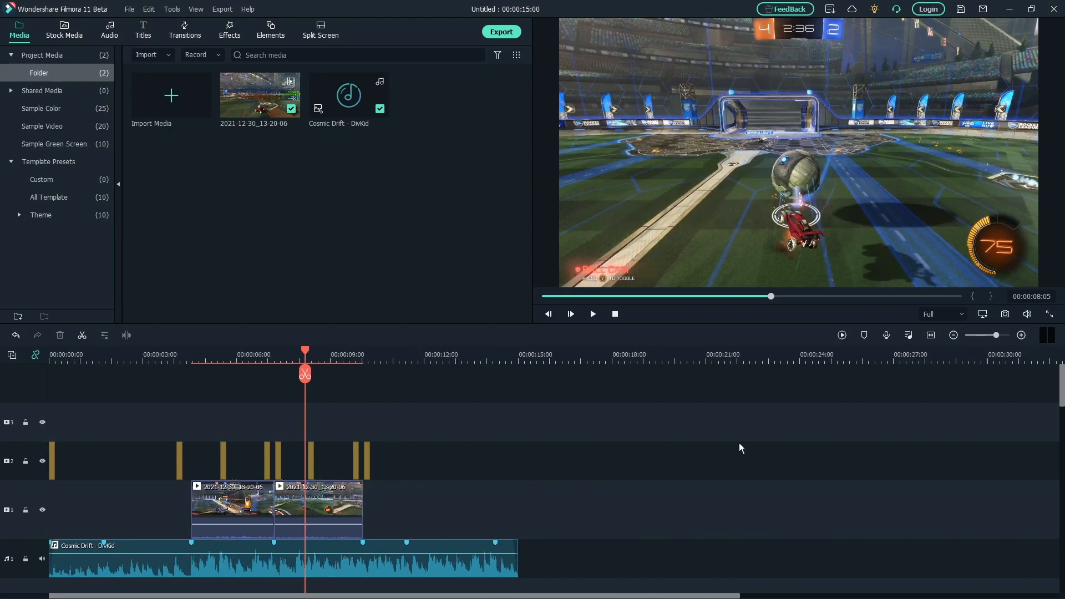
scroll(739, 444, "down", 1)
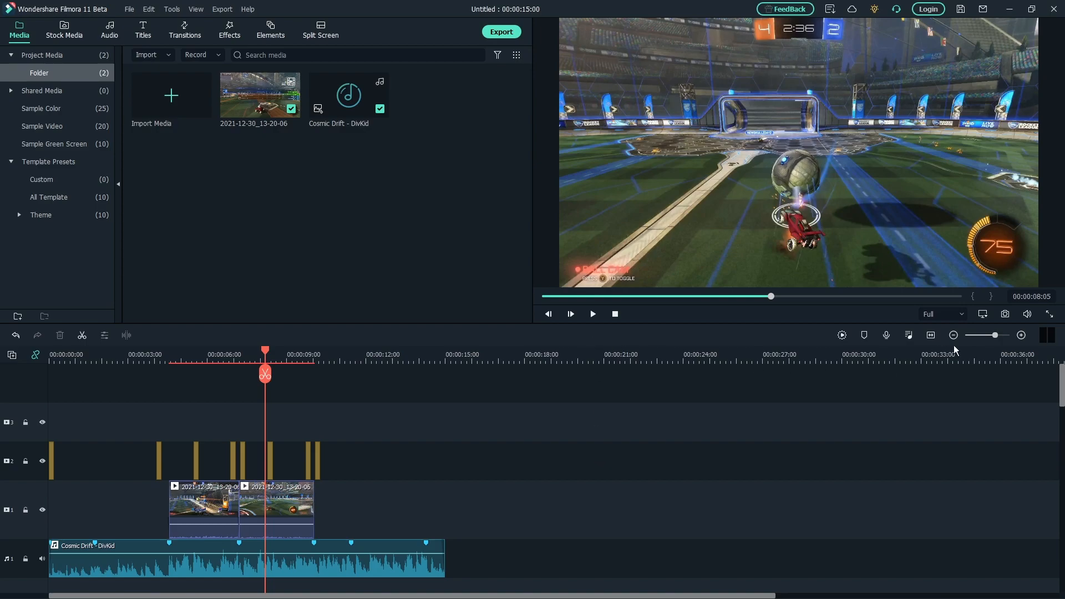
left_click_drag(996, 335, 993, 337)
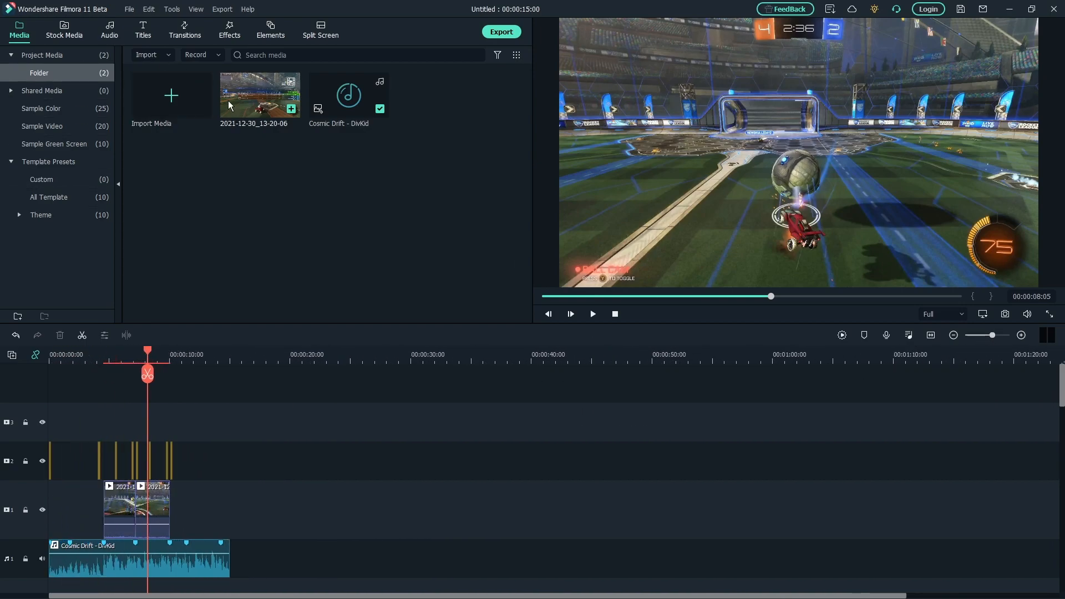
left_click_drag(260, 99, 269, 513)
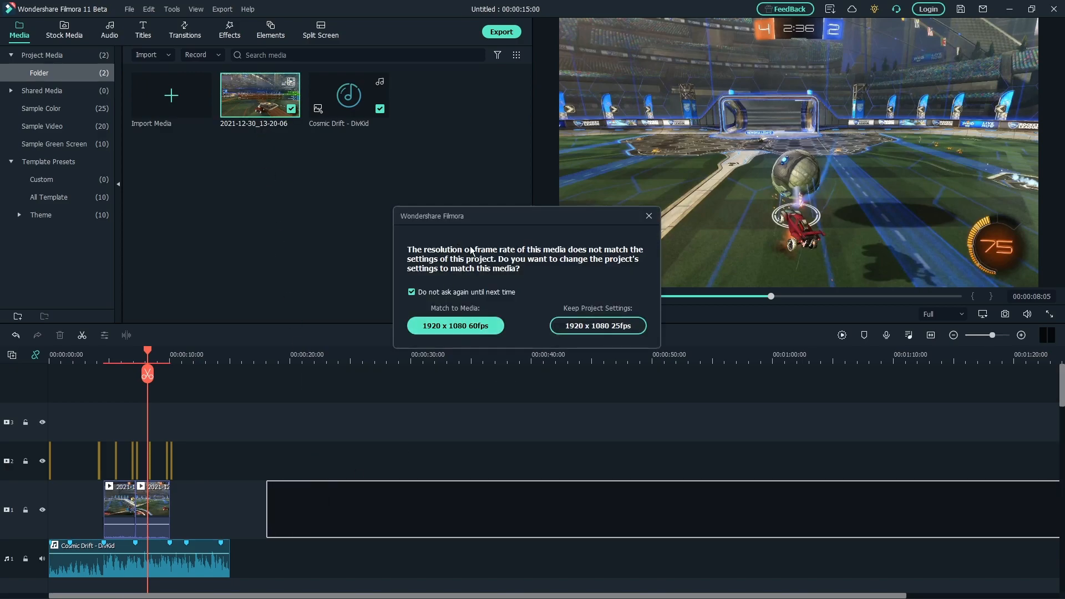
left_click(443, 325)
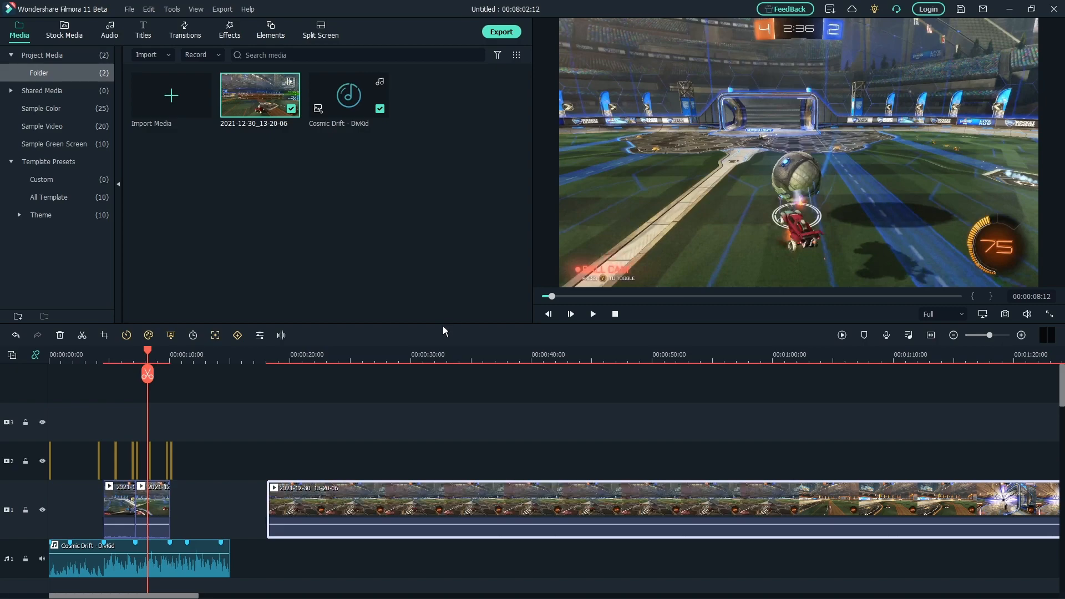
- Find the kickoff in the added recording and split the recording at 00:01:00:53
left_click(166, 357)
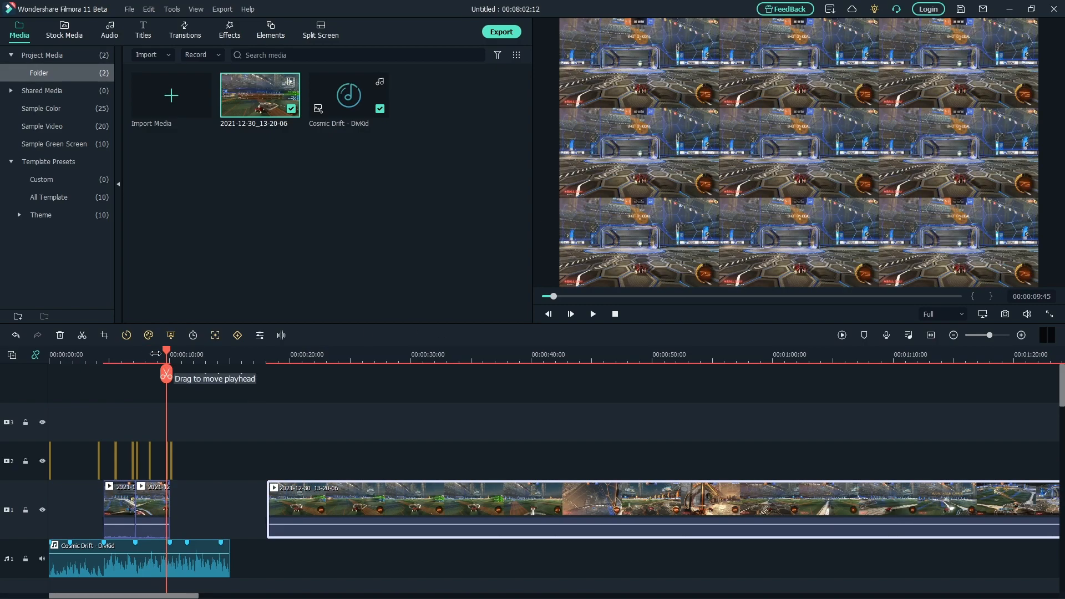
left_click_drag(162, 375, 481, 405)
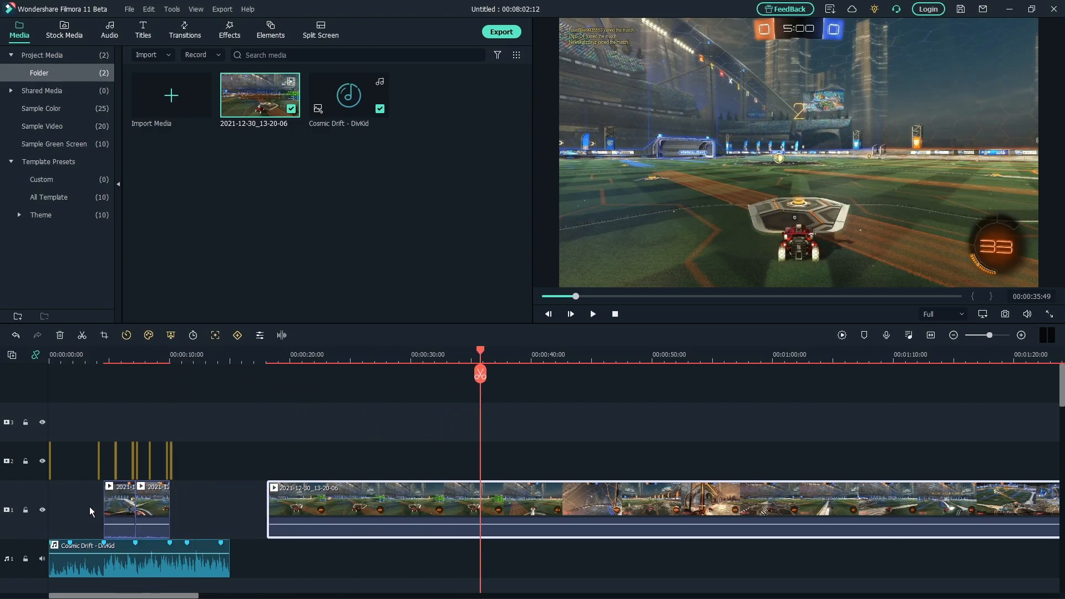
left_click(780, 355)
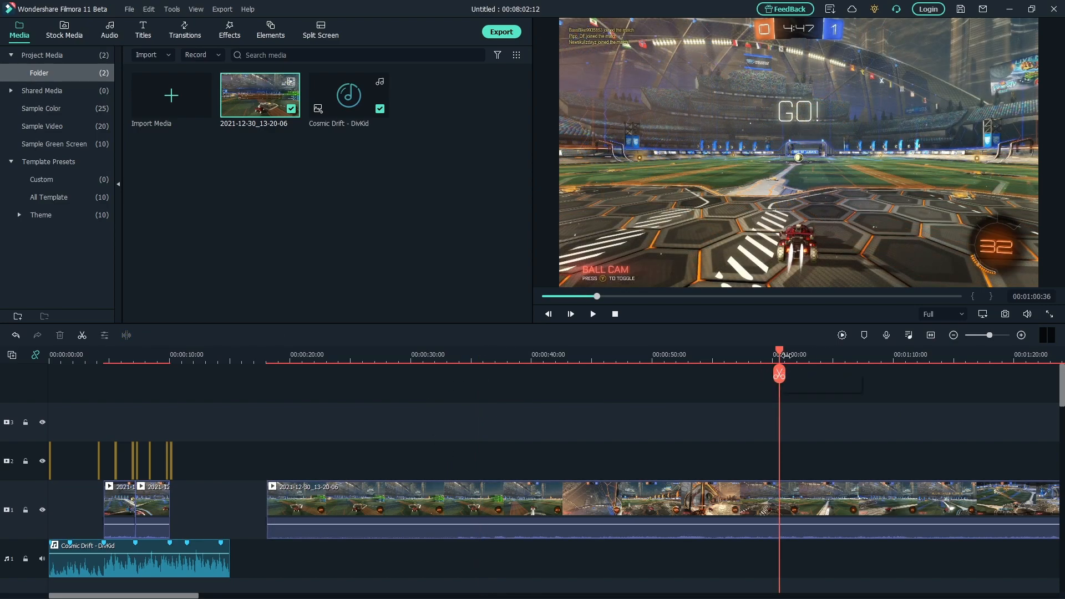
key("space")
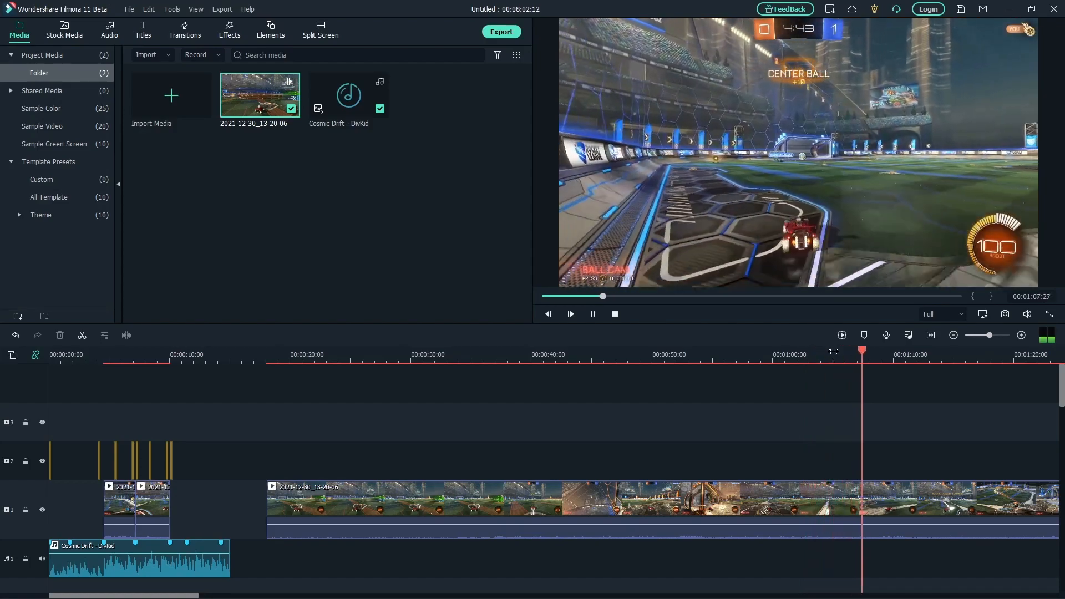
key("space")
left_click_drag(874, 355, 783, 362)
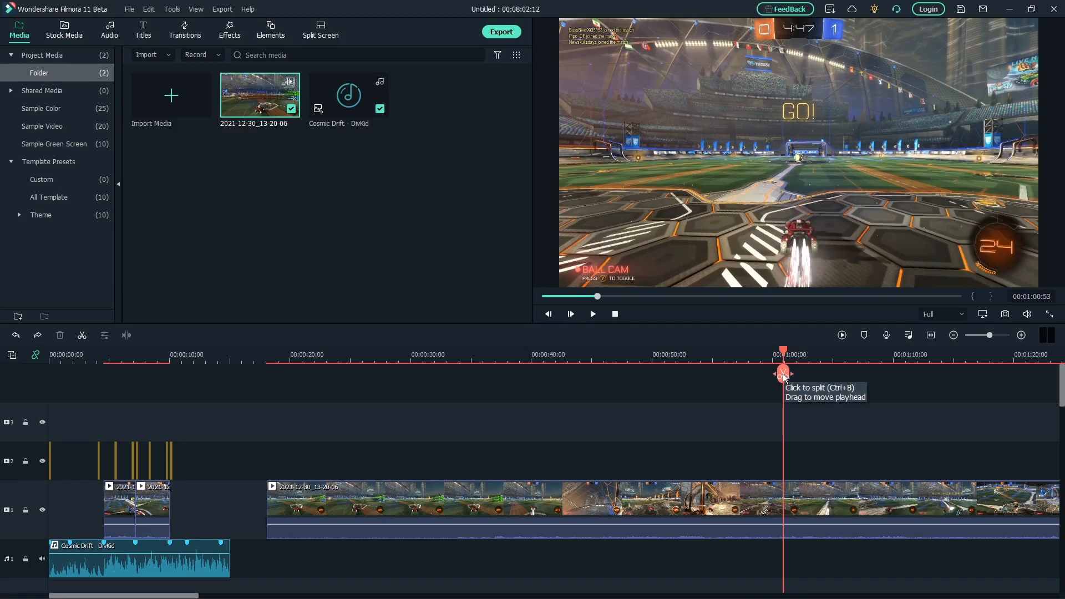
left_click(784, 375)
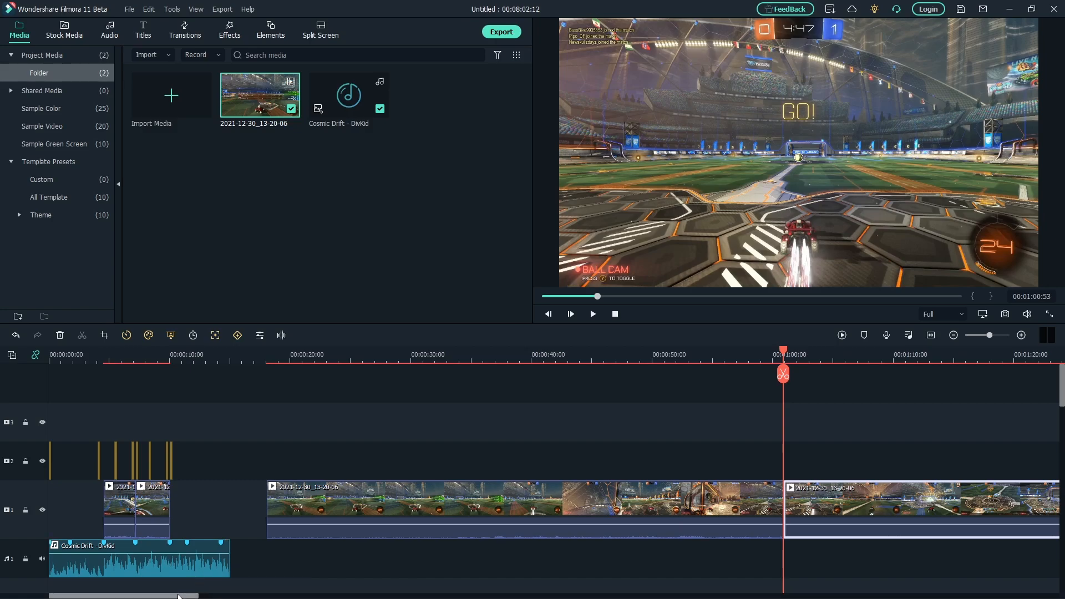
- Delete the recording's part before the split and move the remaining footage to start at 00:00:18:05
left_click(632, 496)
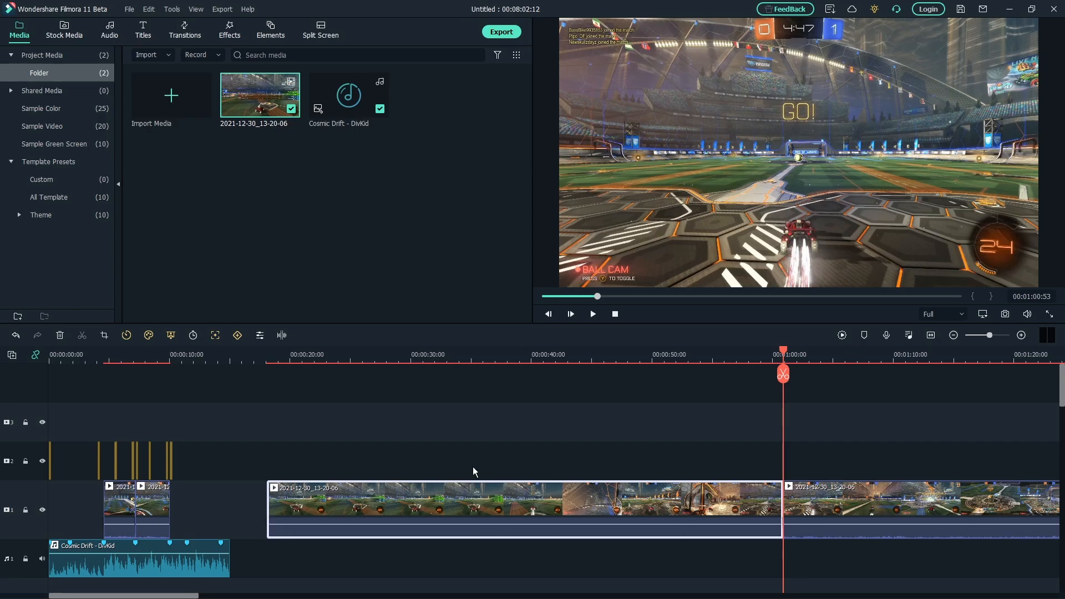
key("Delete")
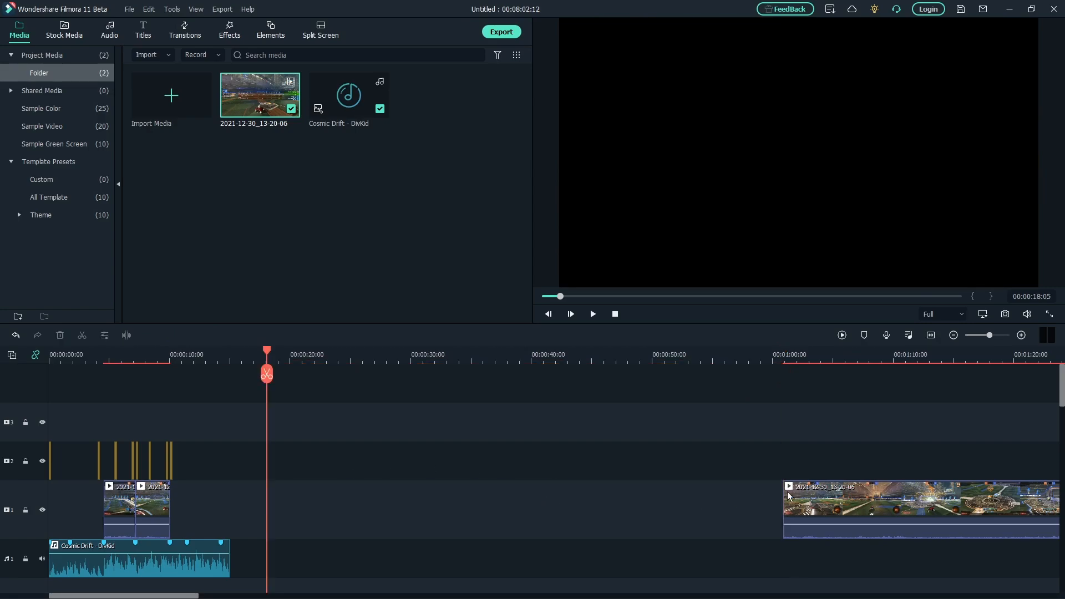
left_click_drag(869, 500, 347, 510)
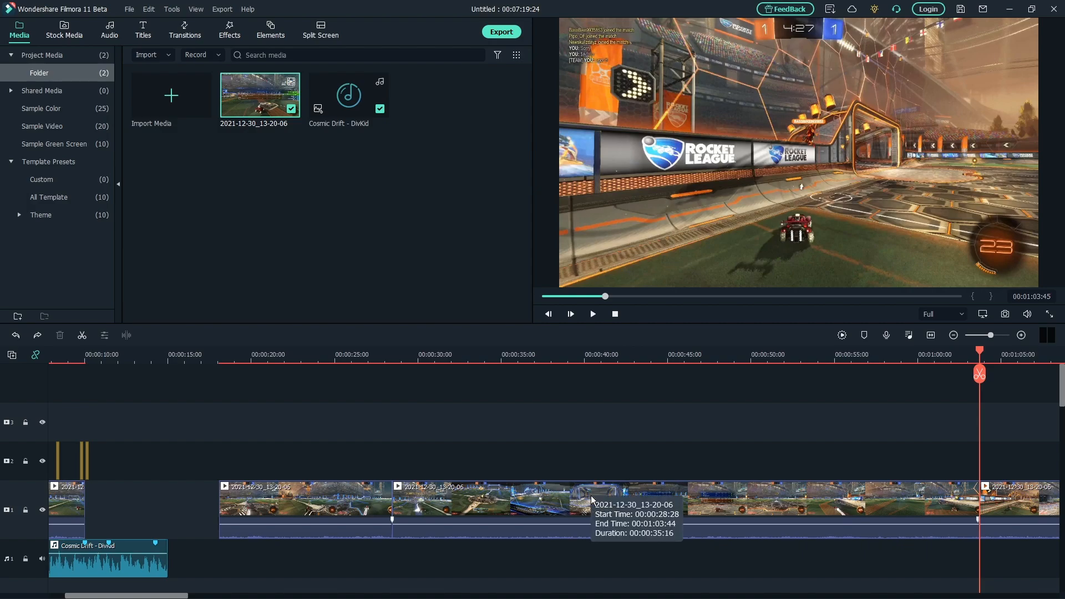
left_click(584, 482)
key("Delete")
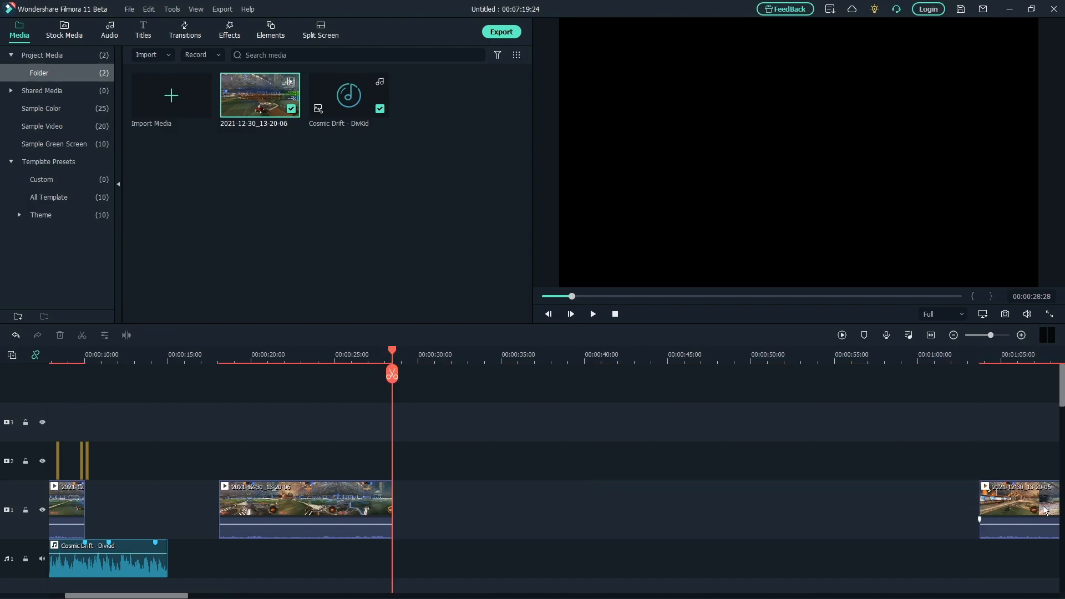
left_click_drag(1026, 502, 472, 508)
key("ctrl+z")
key("ctrl+z")
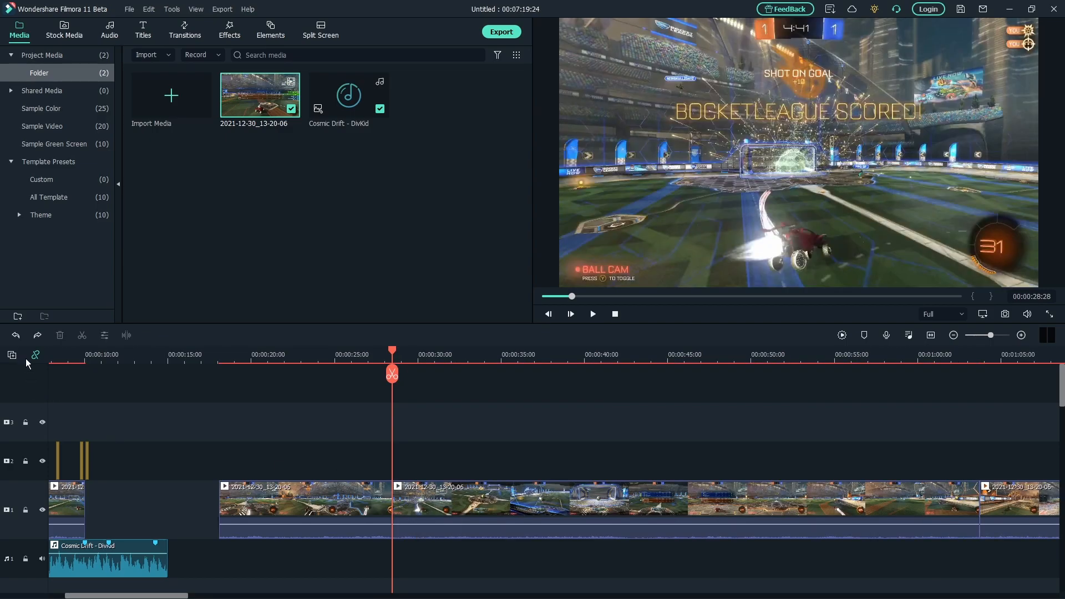
- Delete the recording segment from 00:00:28:28 to 00:01:03:44 with auto ripple on to close the gap, and turn auto ripple off
left_click(35, 358)
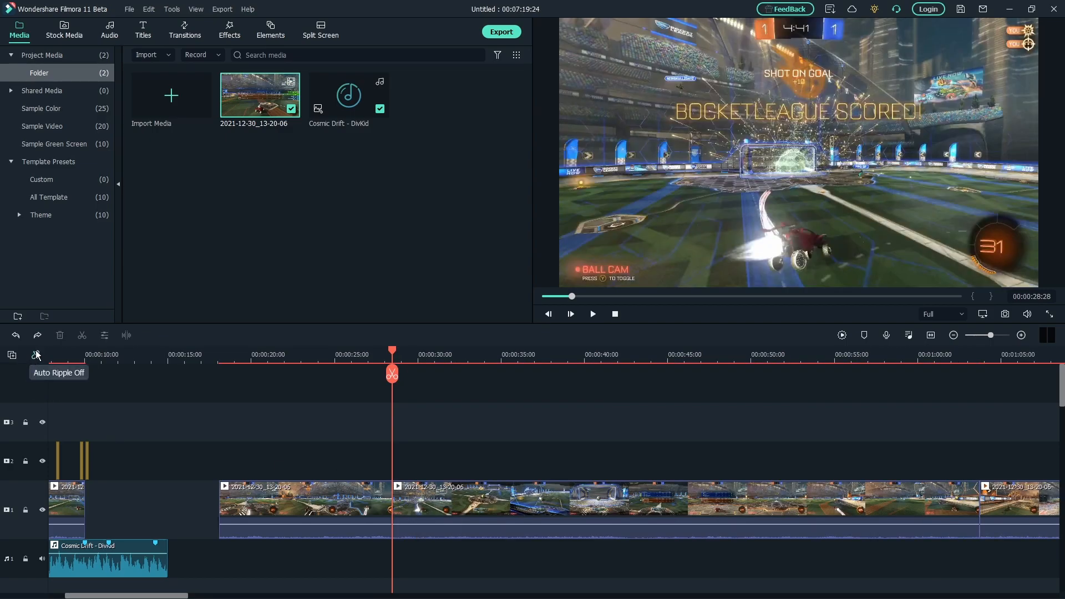
left_click(35, 358)
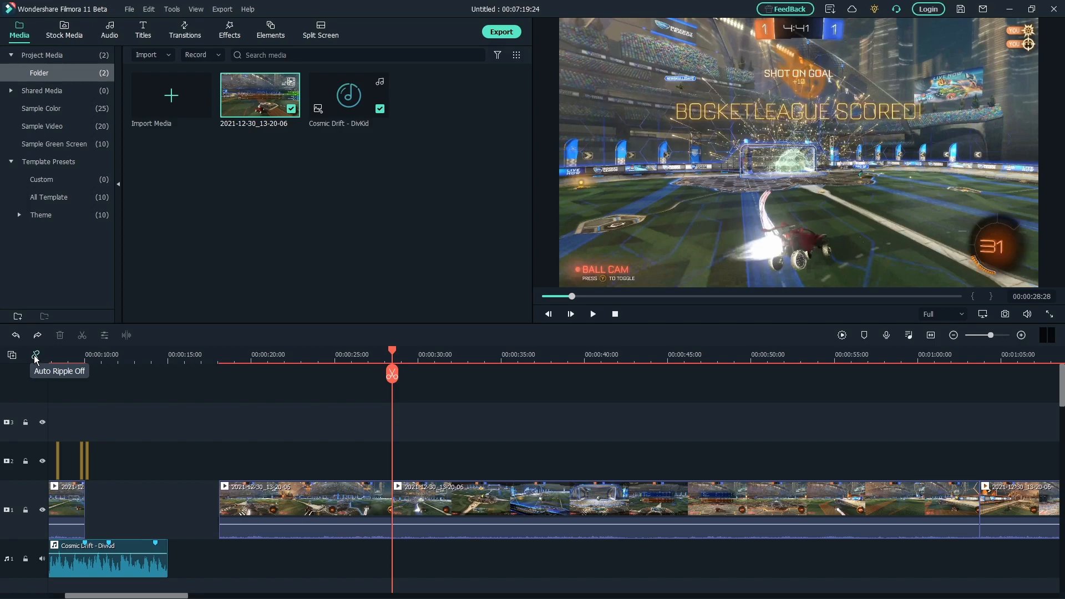
left_click(35, 358)
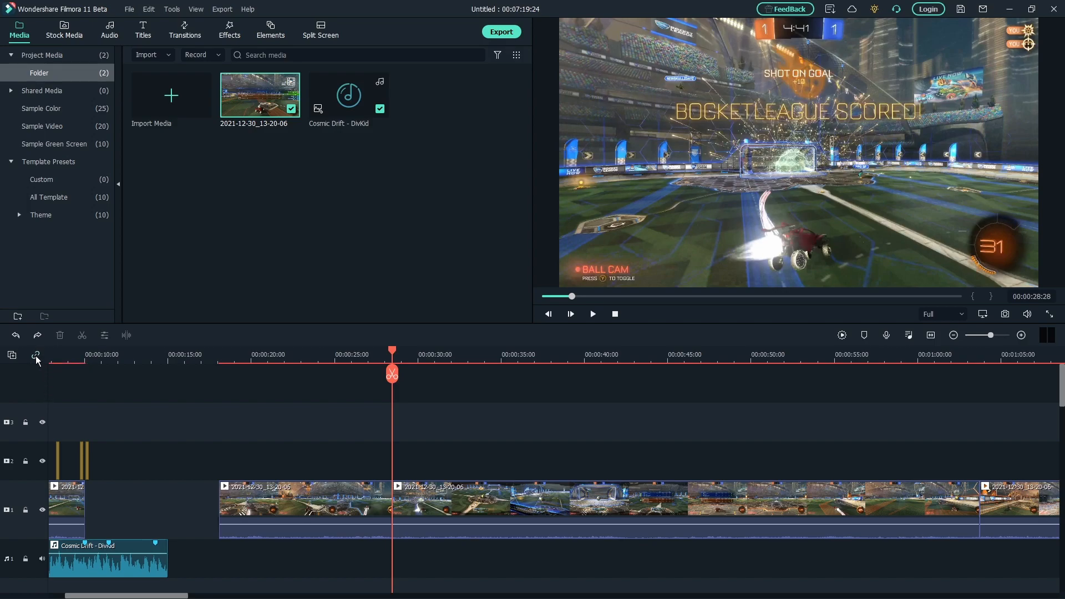
left_click(775, 511)
key("Delete")
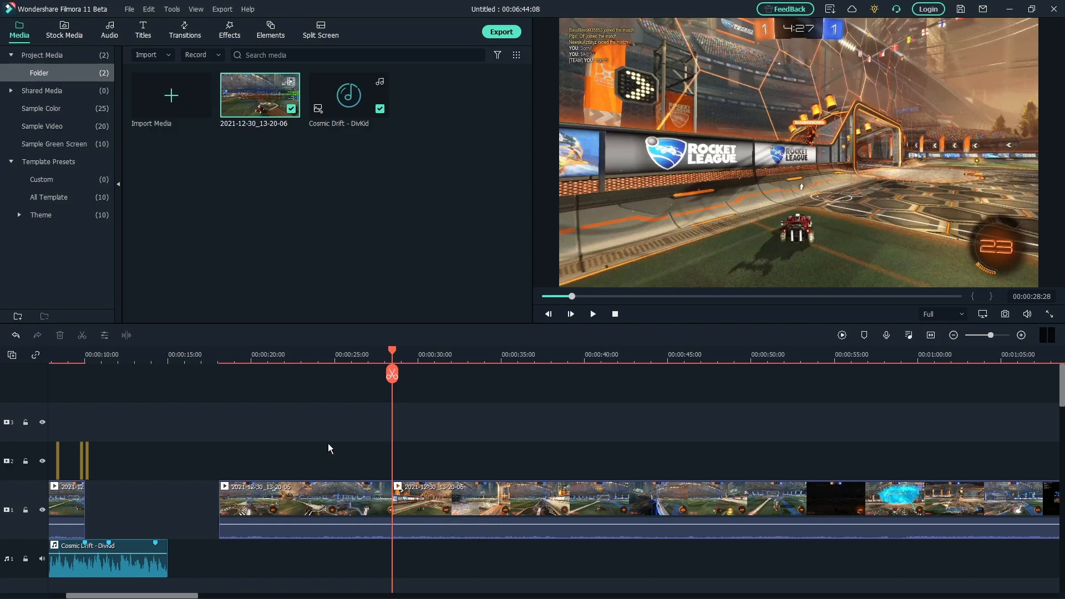
left_click_drag(189, 596, 170, 596)
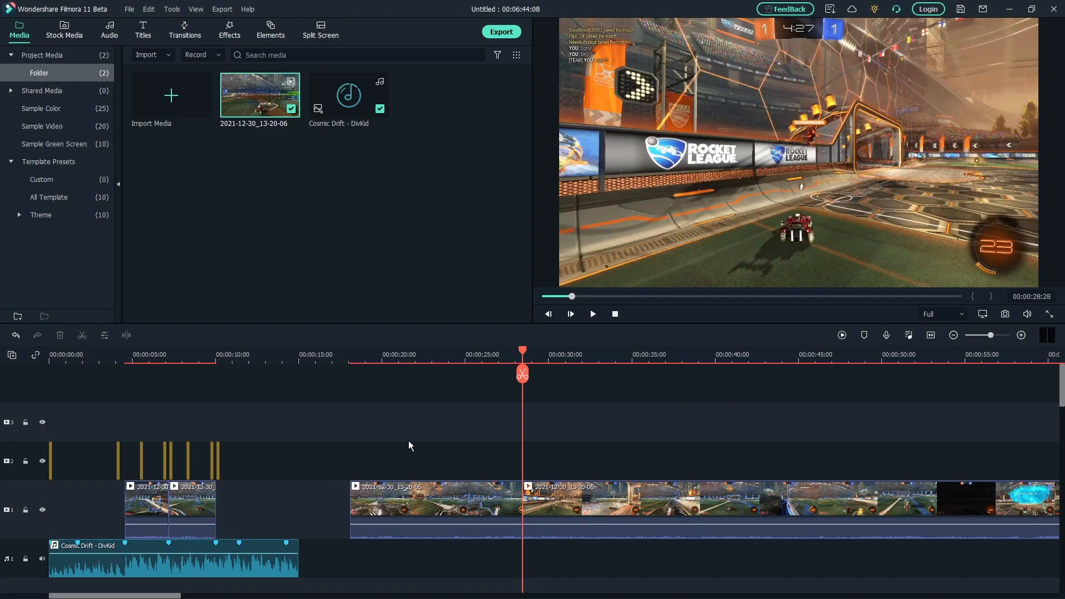
left_click(34, 358)
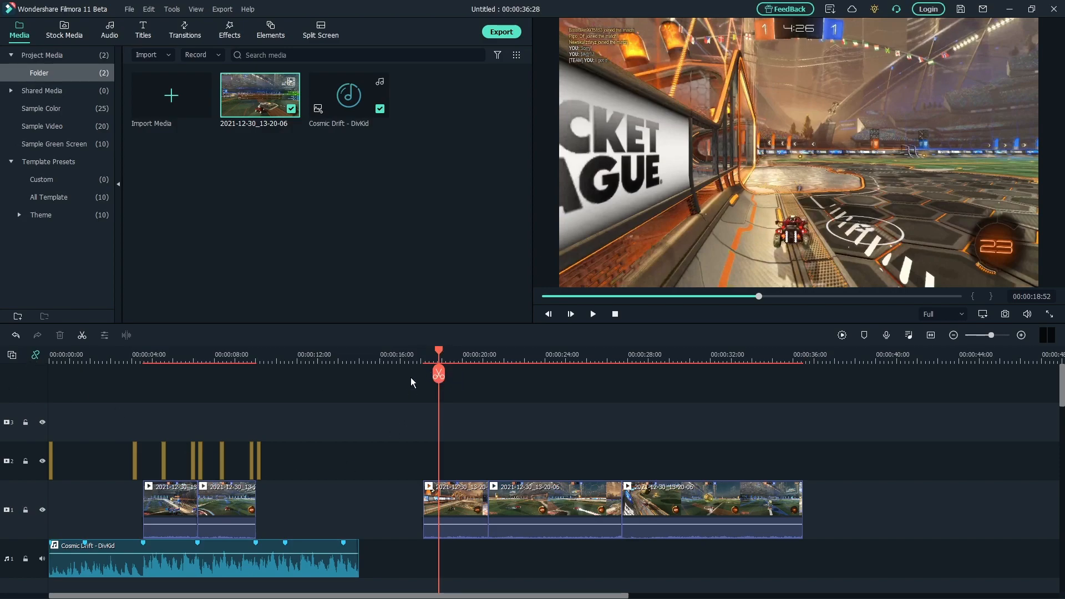
- Review the three cut clips after the montage and move the middle one, starting at 00:00:21:16, to the start of video track 3
left_click_drag(439, 353, 416, 353)
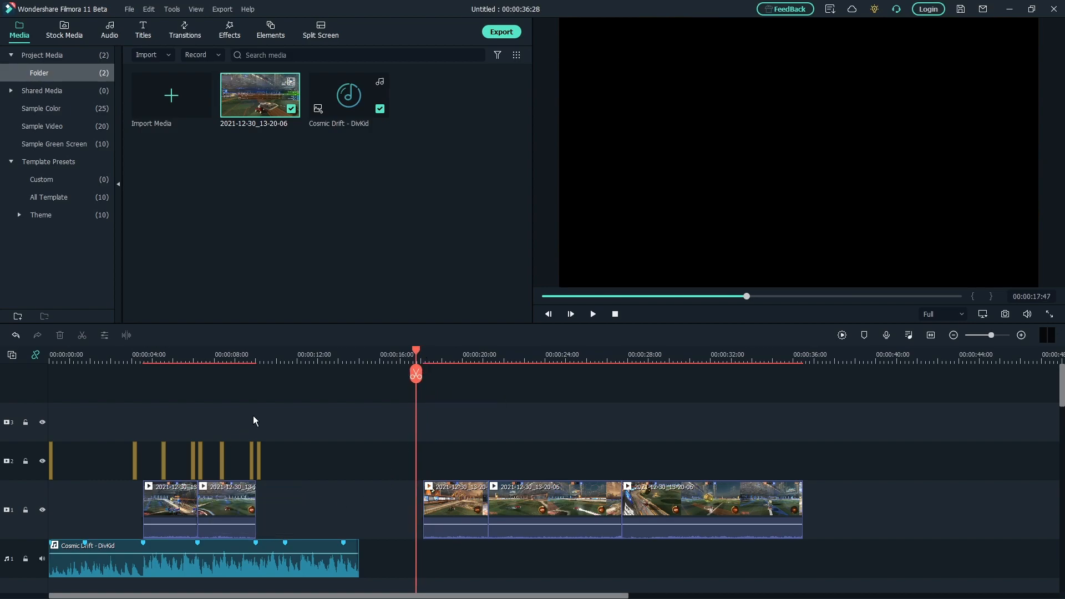
left_click_drag(416, 373, 39, 402)
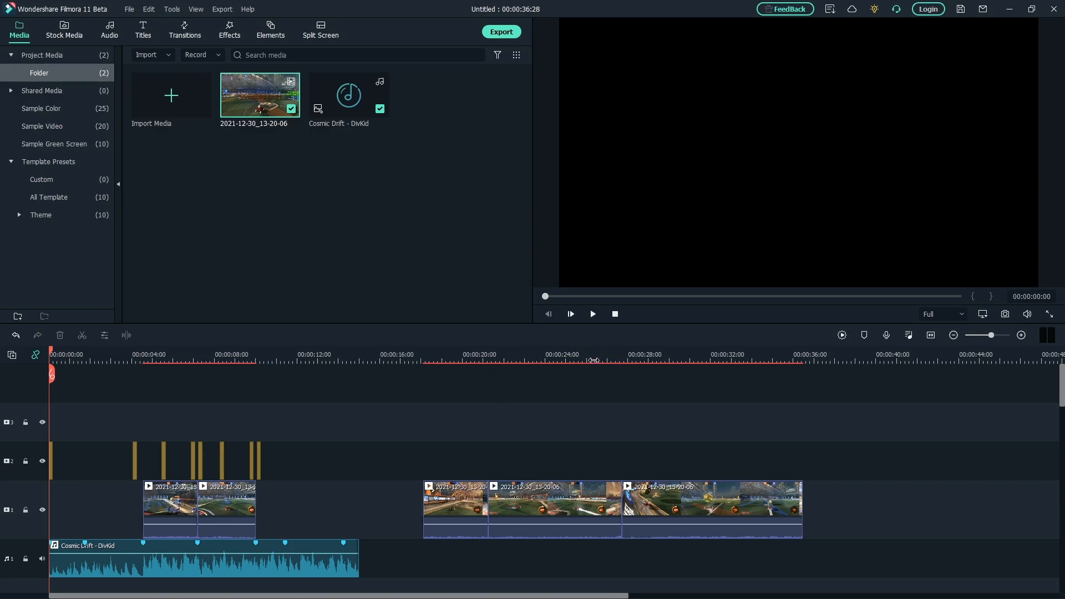
left_click(576, 356)
left_click_drag(576, 355, 591, 490)
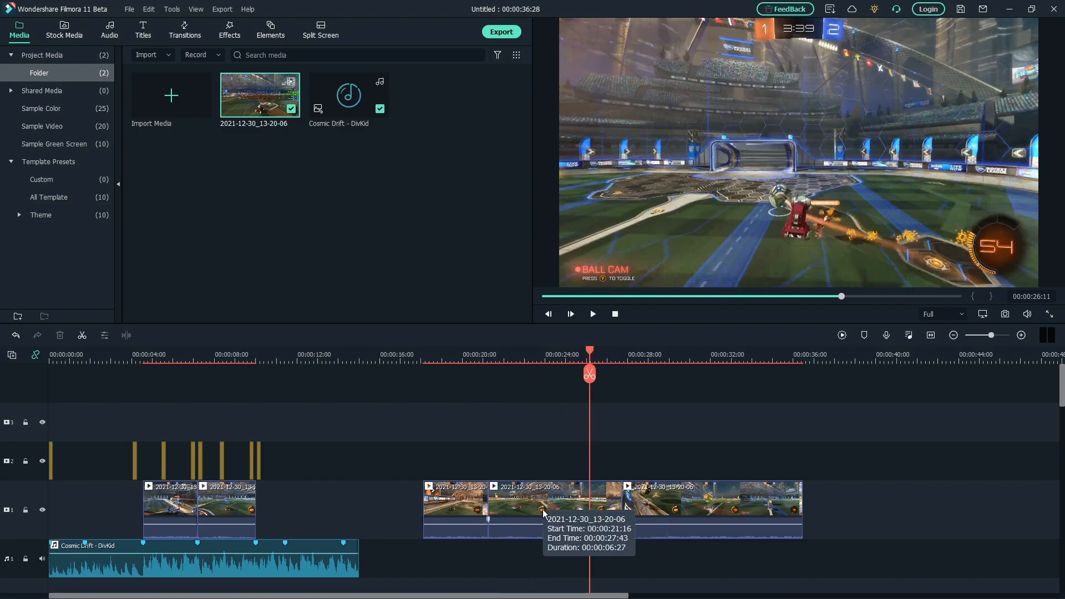
left_click_drag(527, 509, 90, 414)
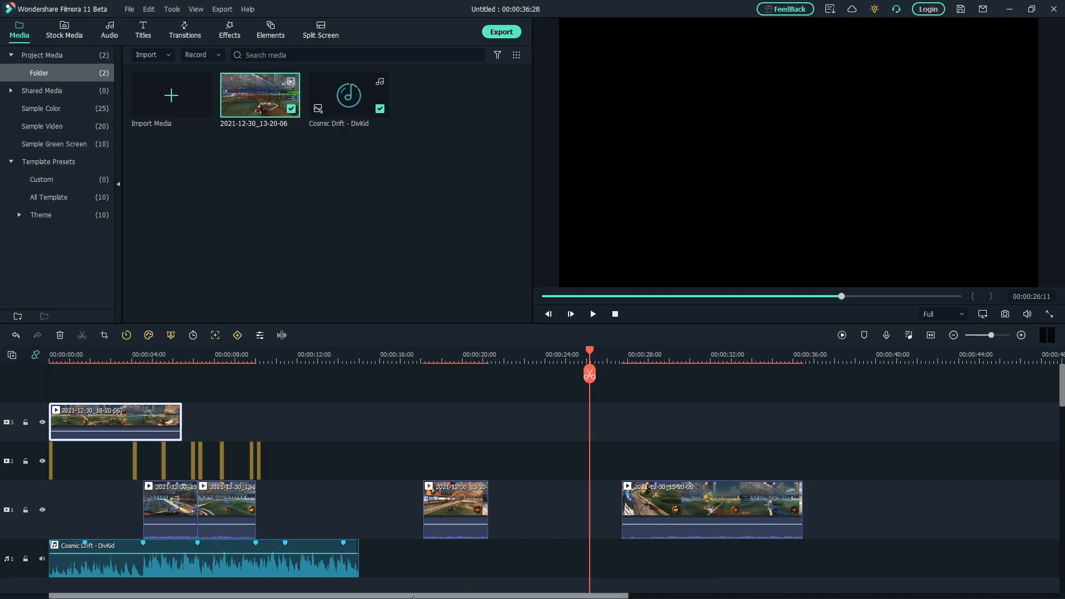
- Play the track 3 clip to find the ball hit and trim the clip's end to 00:00:04:45
scroll(368, 410, "up", 4)
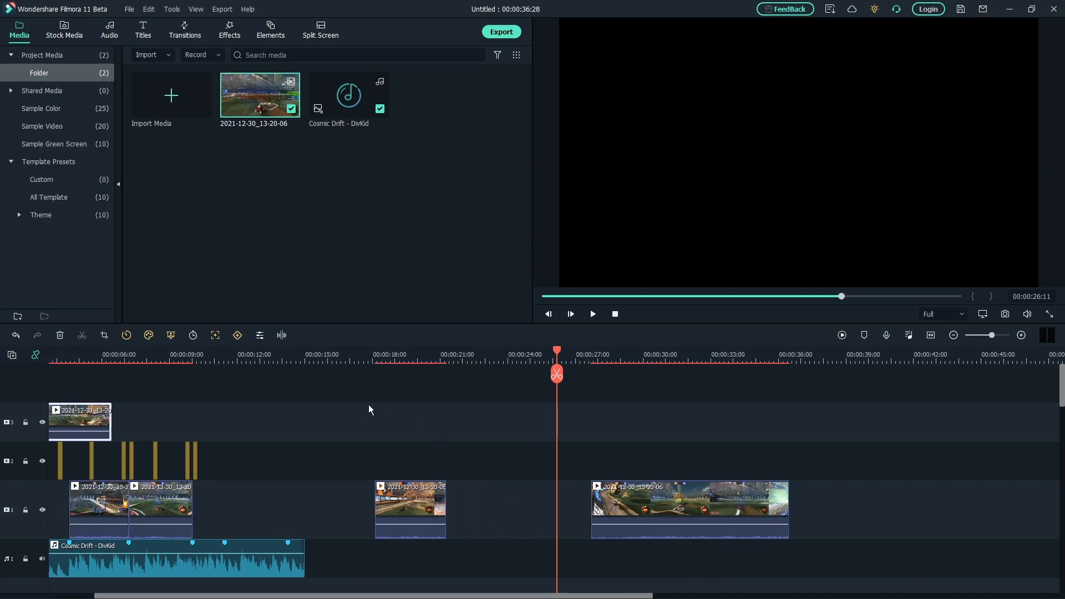
left_click_drag(433, 596, 179, 595)
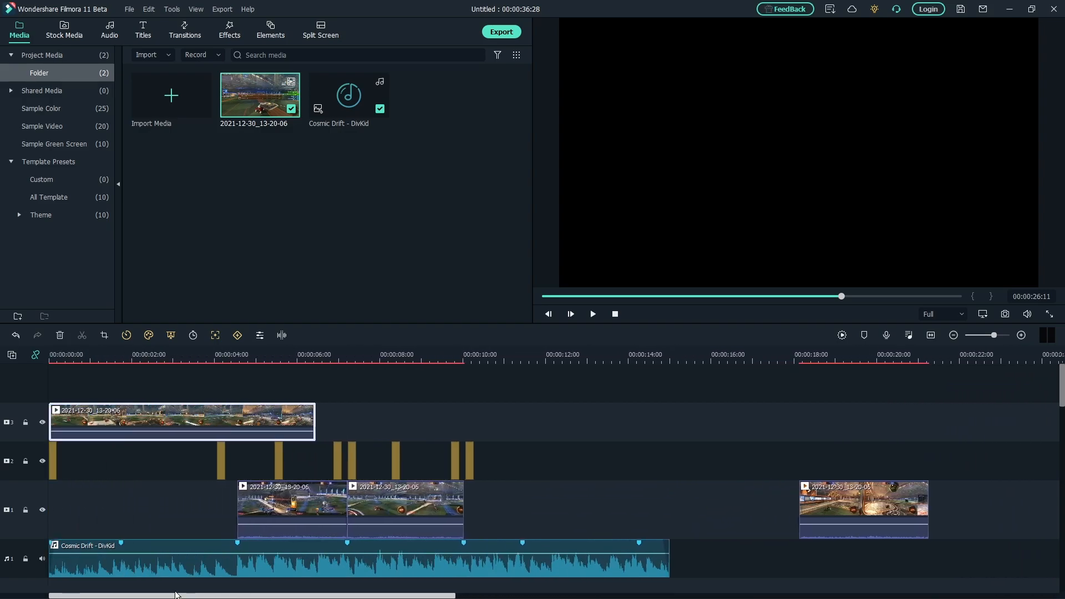
left_click(418, 397)
key("space")
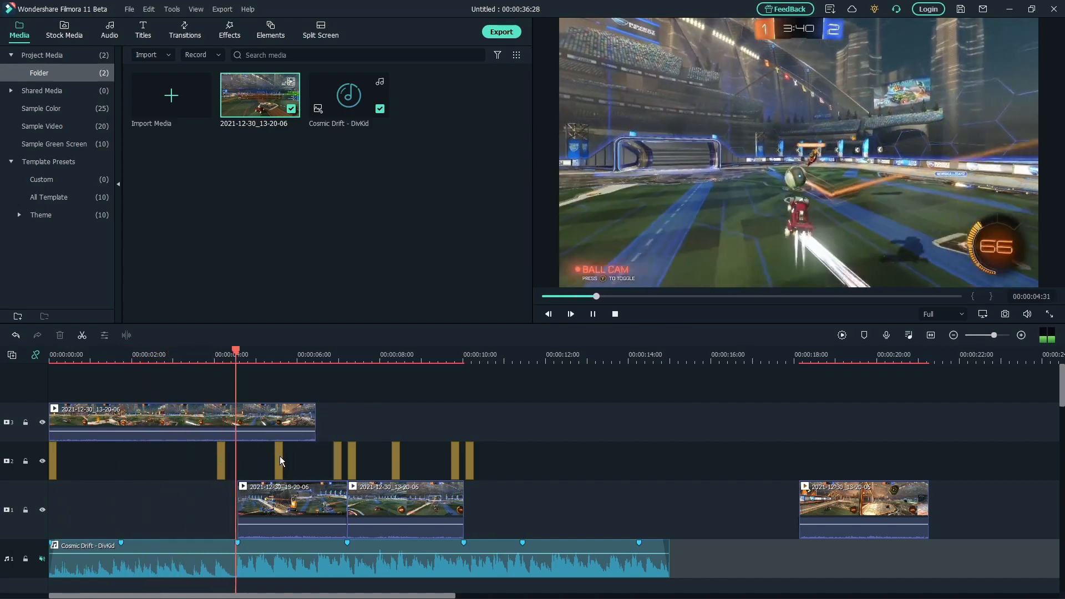
key("space")
left_click_drag(263, 359, 246, 358)
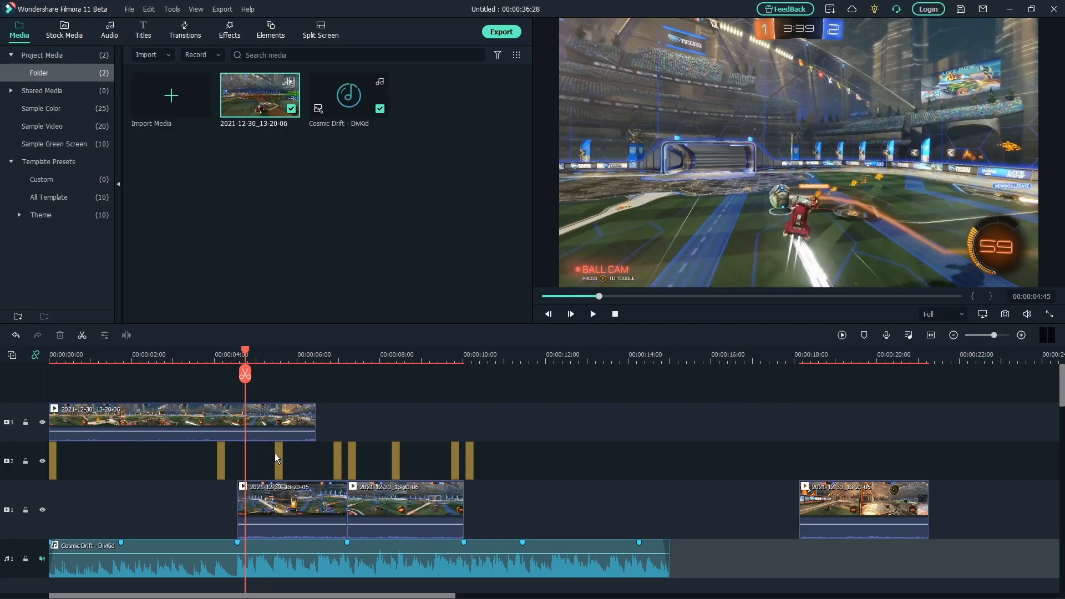
left_click(310, 420)
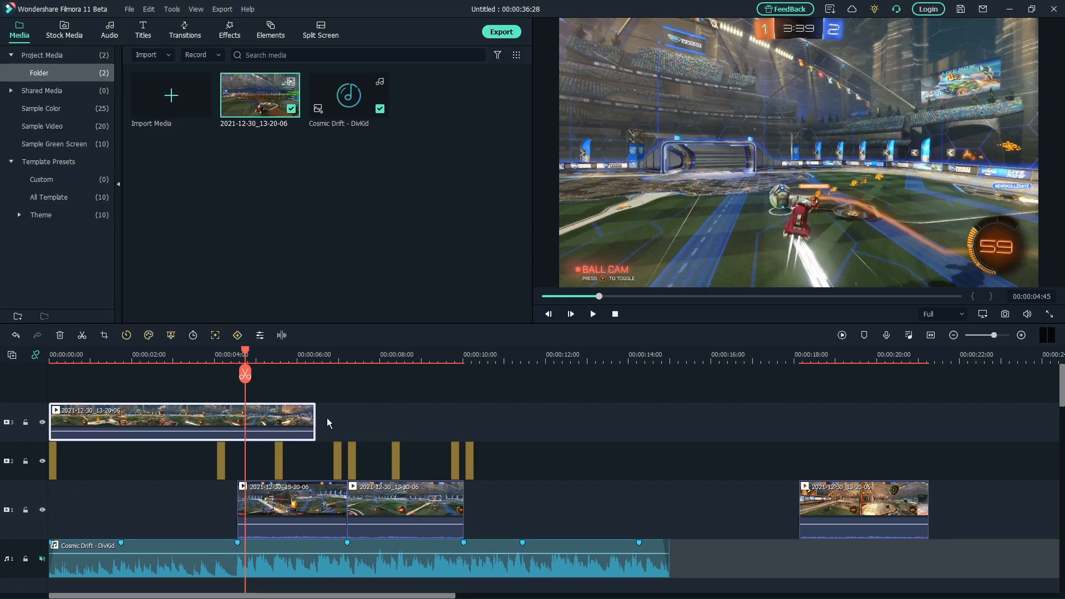
left_click_drag(315, 415, 245, 420)
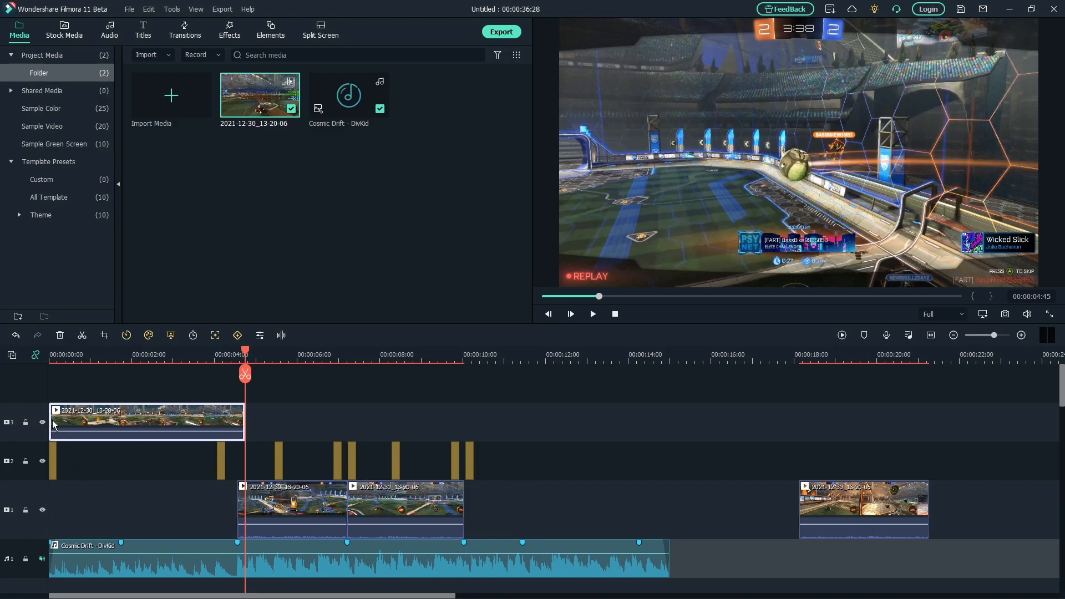
- Fit the track 3 clip between 00:00:00:00 and the music marker at 00:00:04:34 and move it down to video track 1
left_click_drag(48, 417, 76, 419)
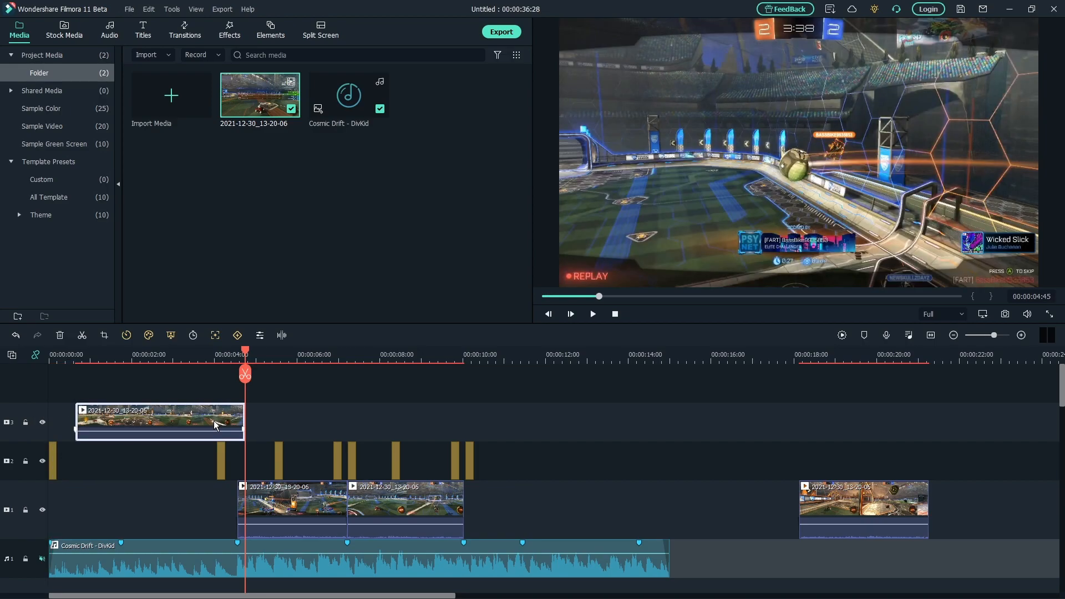
left_click_drag(216, 425, 201, 423)
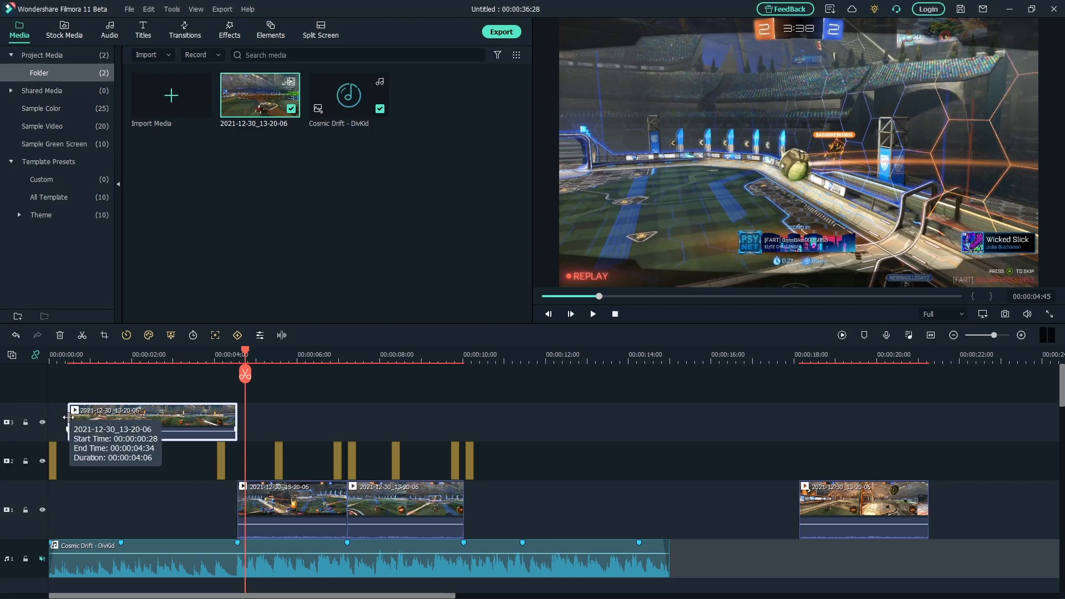
left_click_drag(67, 417, 49, 417)
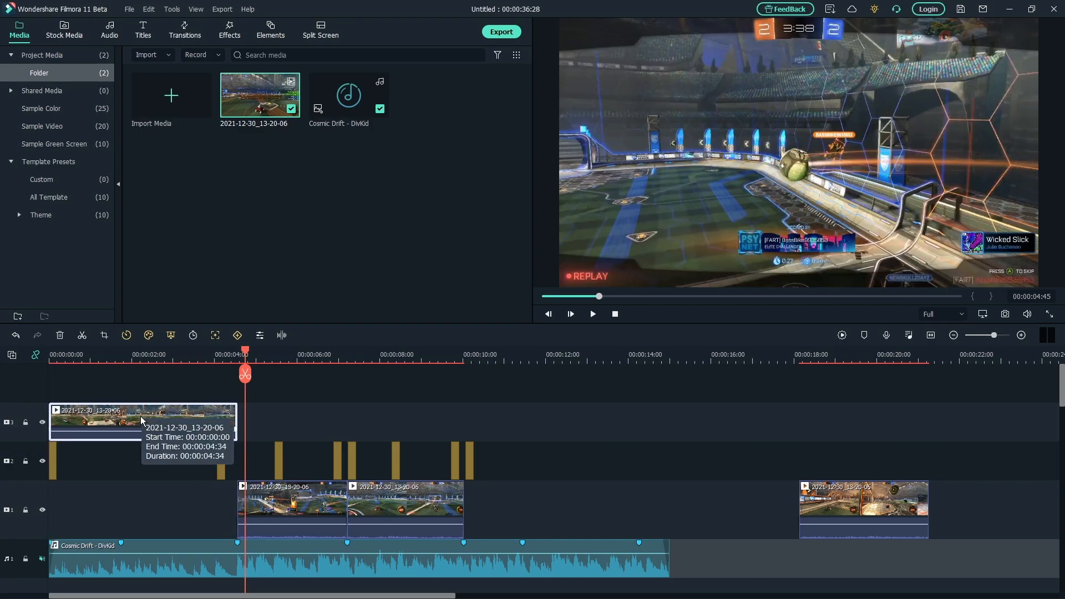
left_click_drag(141, 417, 141, 510)
- Examine the empty stretch of video track 1 after the third clip's end at 00:00:10:01
left_click_drag(247, 375, 469, 408)
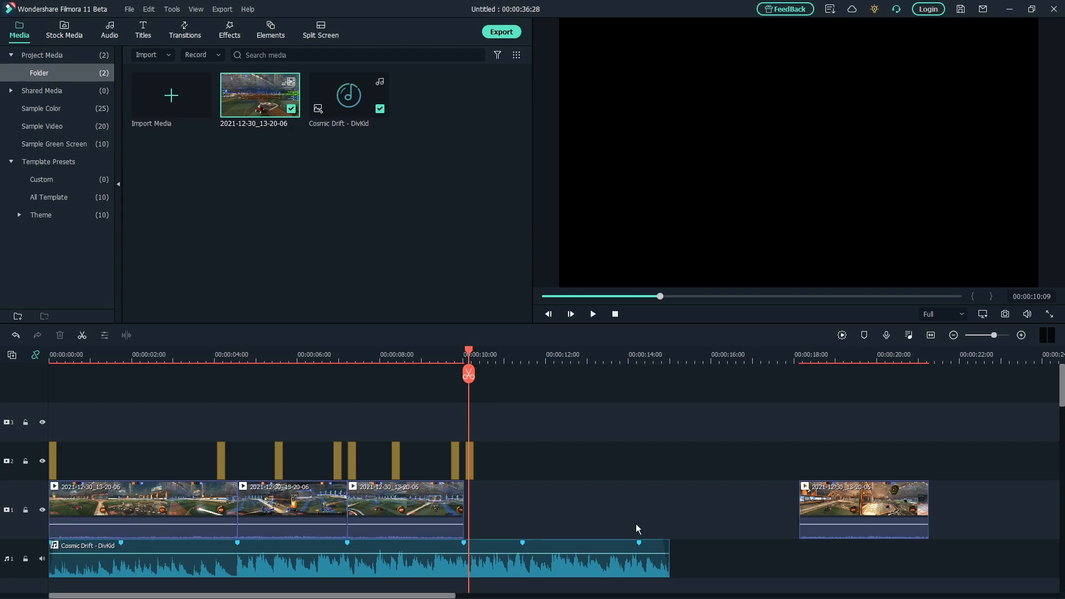
left_click_drag(472, 356, 463, 409)
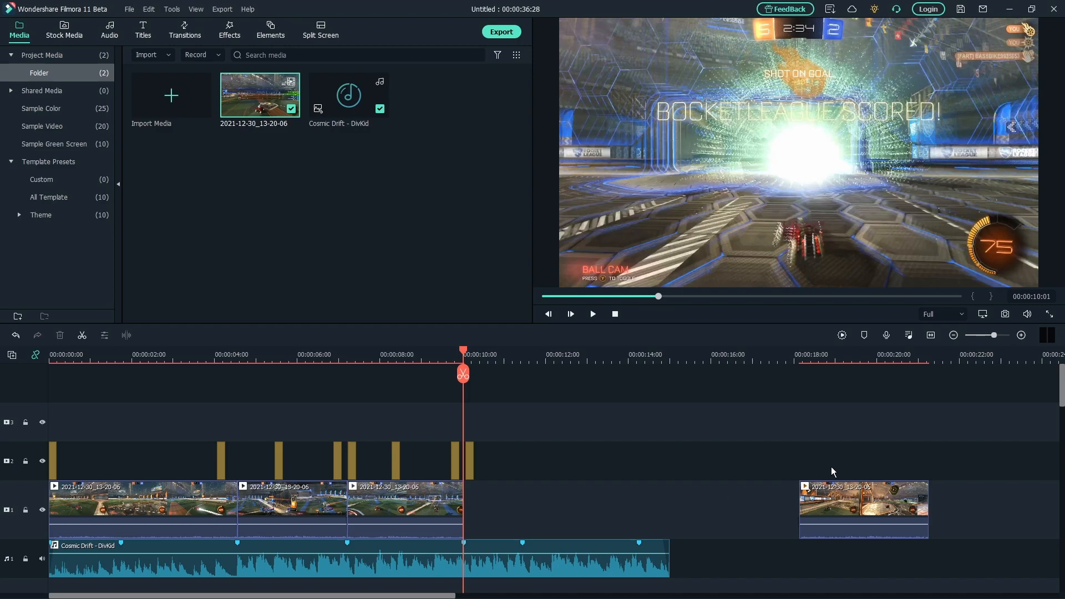
left_click_drag(463, 383, 500, 402)
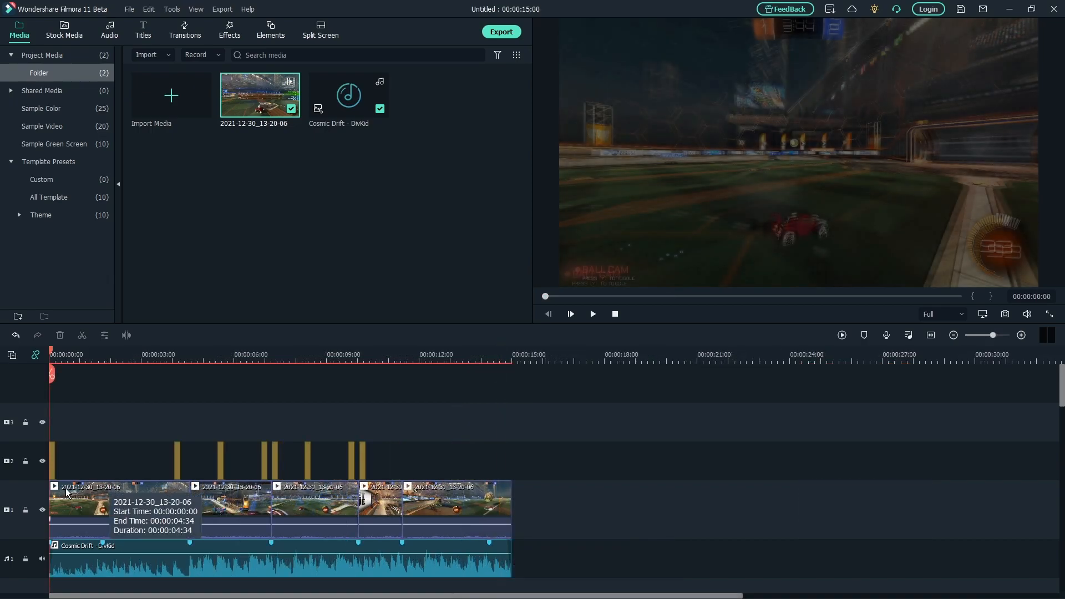
- Preview the filled montage from start to end and add the Basic Dissolve transition to the start of the first clip
key("space")
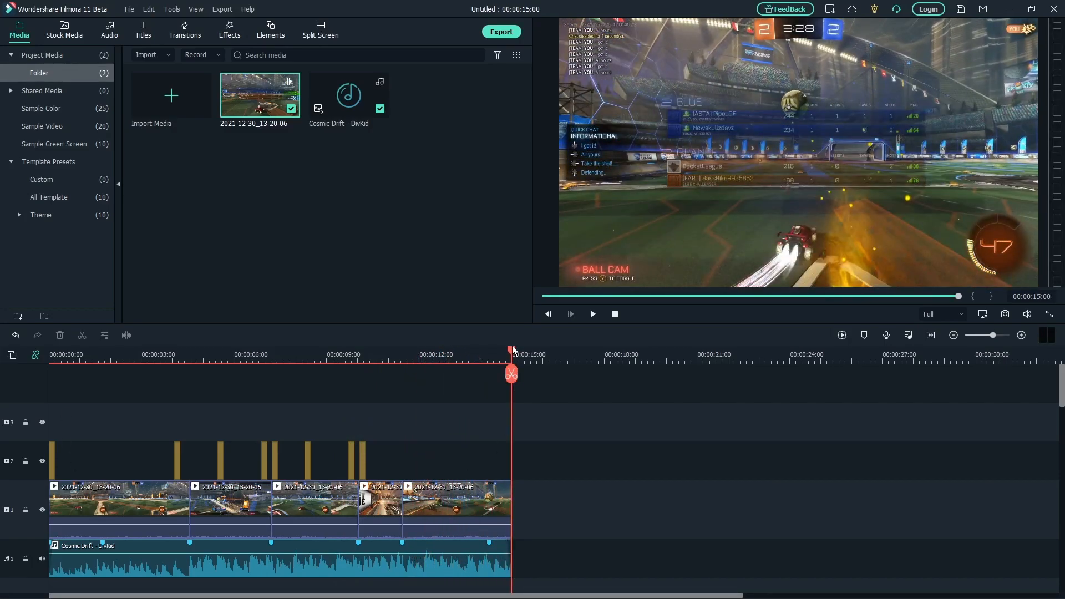
left_click_drag(511, 353, 23, 361)
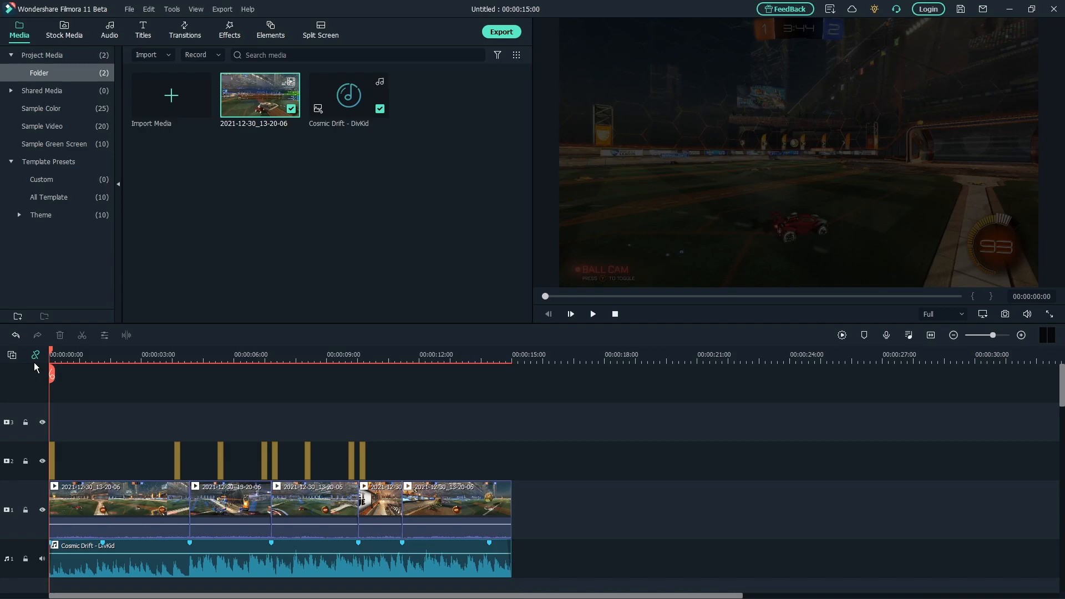
left_click(185, 31)
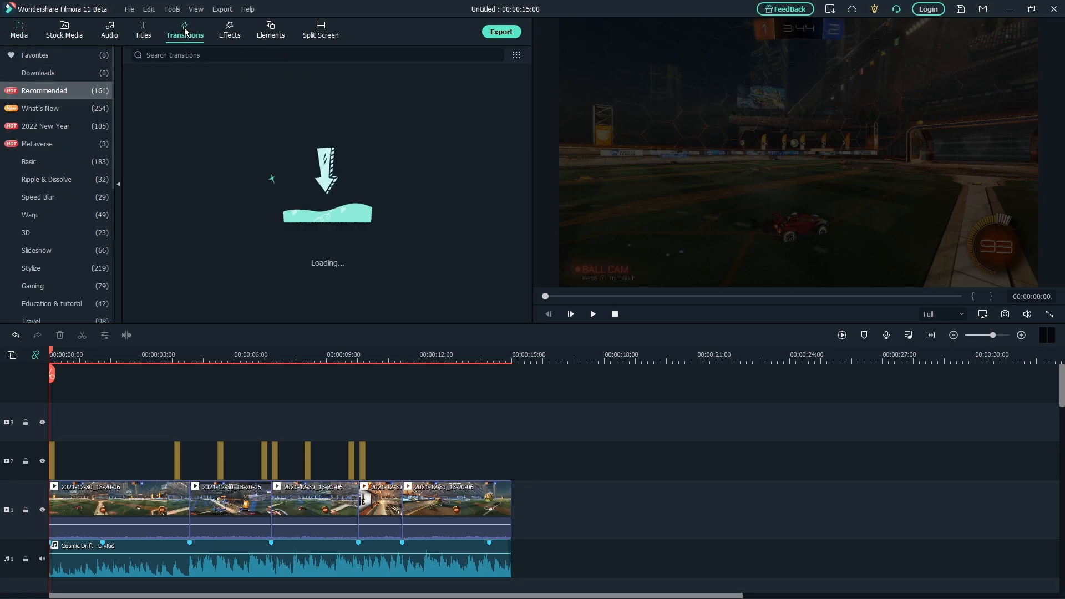
left_click(31, 162)
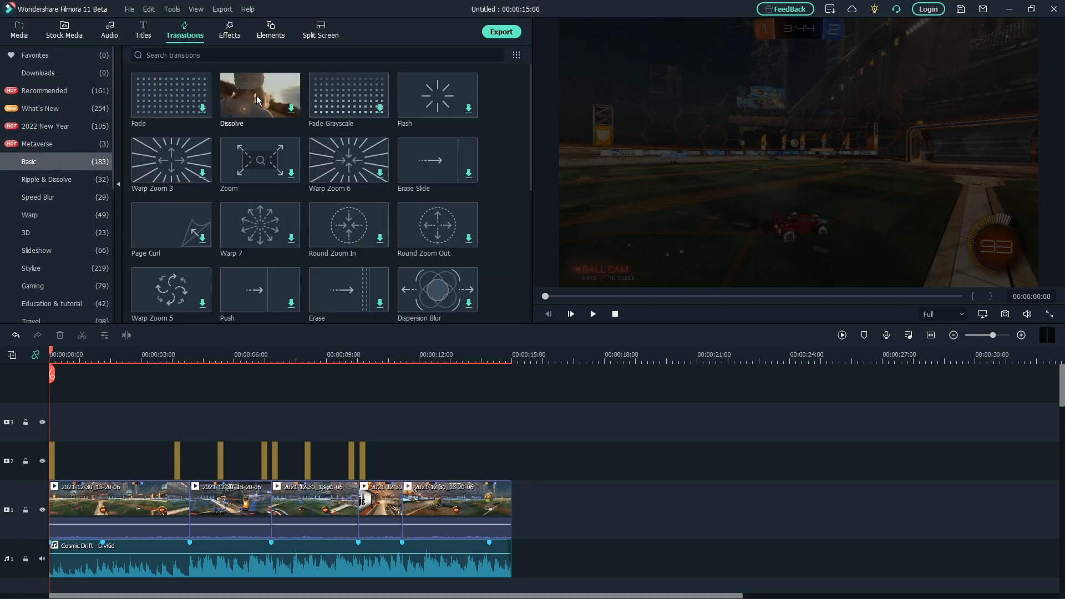
left_click_drag(256, 101, 59, 504)
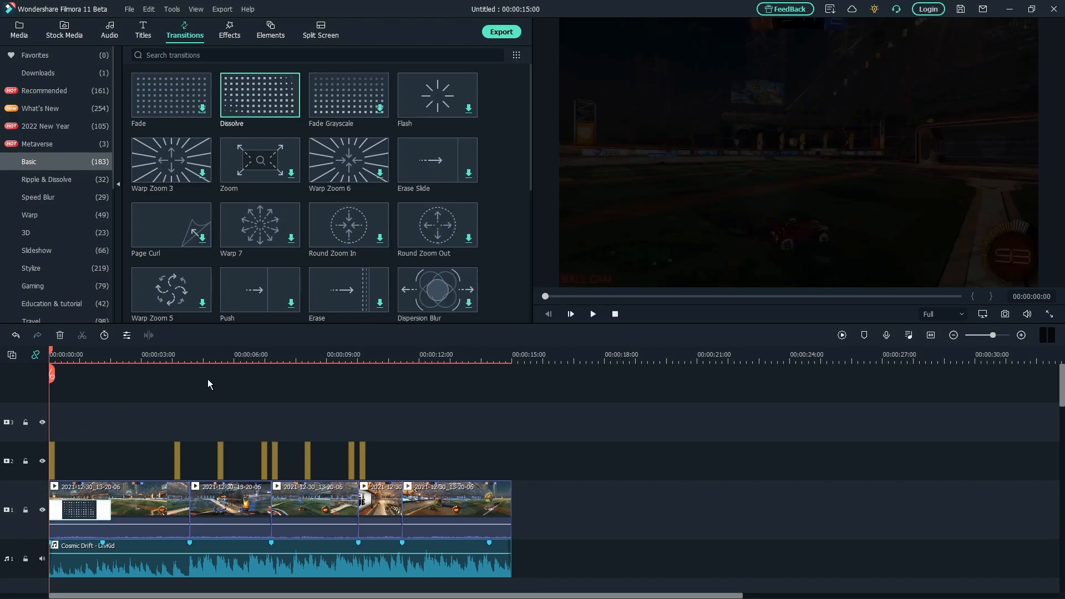
- Preview the opening Dissolve transition and lengthen it to about 4 seconds
left_click(50, 353)
left_click(141, 386)
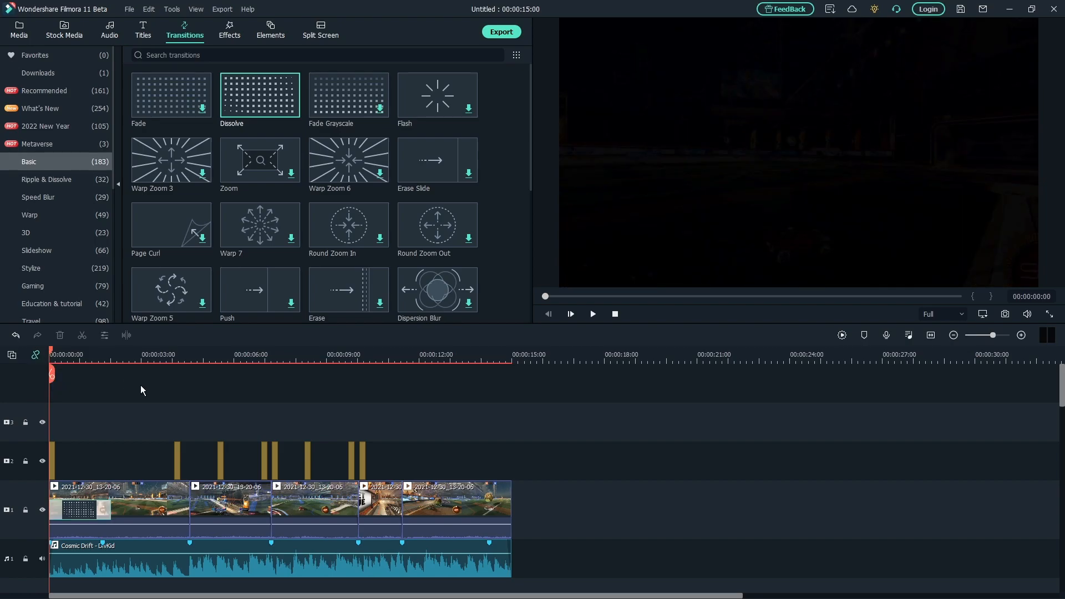
key("space")
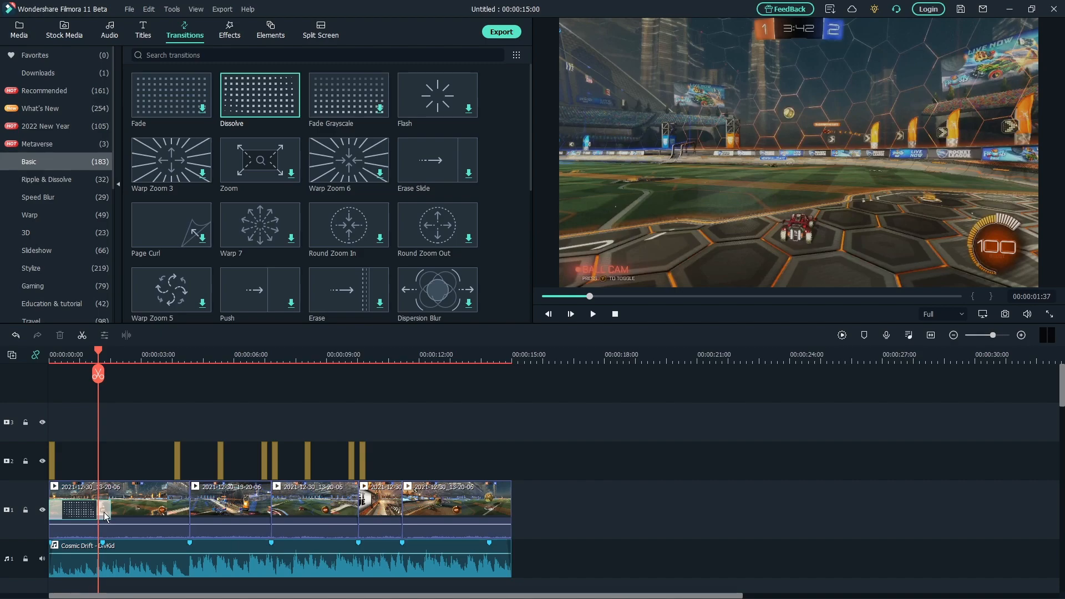
left_click_drag(98, 374, 84, 374)
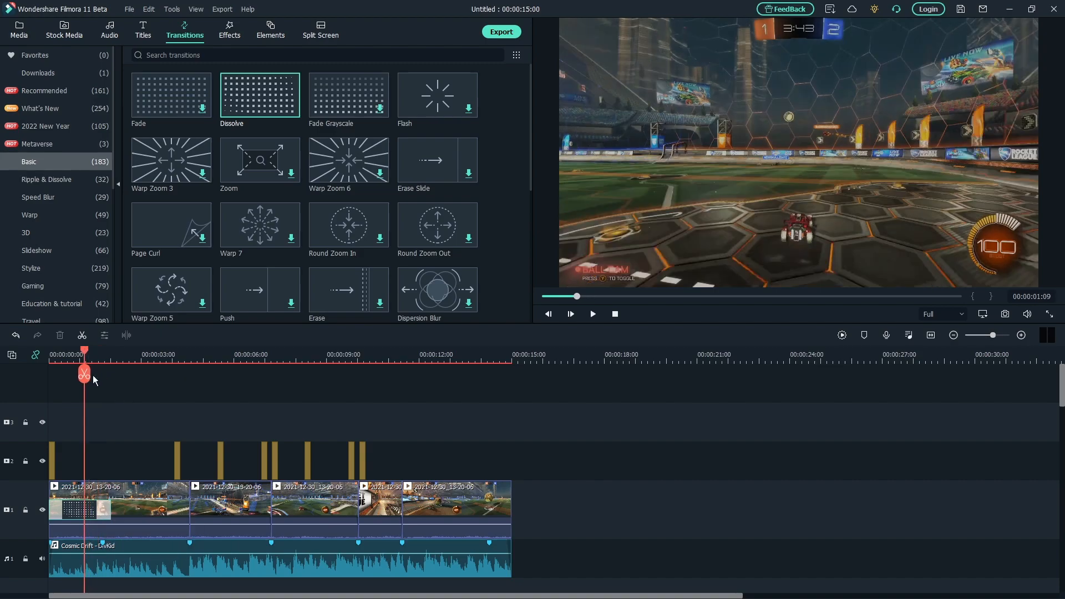
left_click(95, 510)
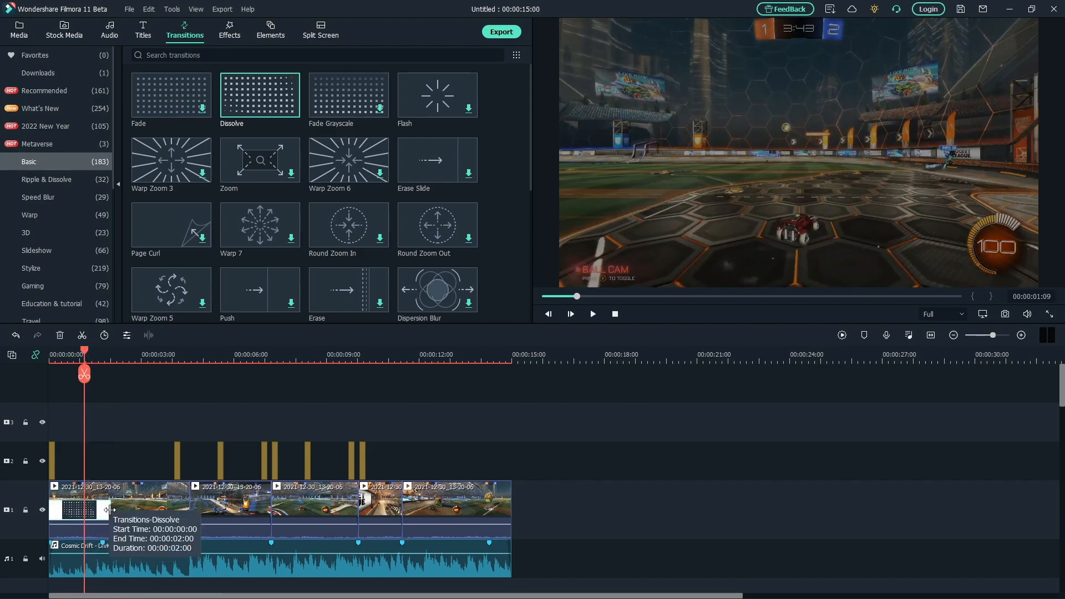
left_click_drag(110, 510, 176, 506)
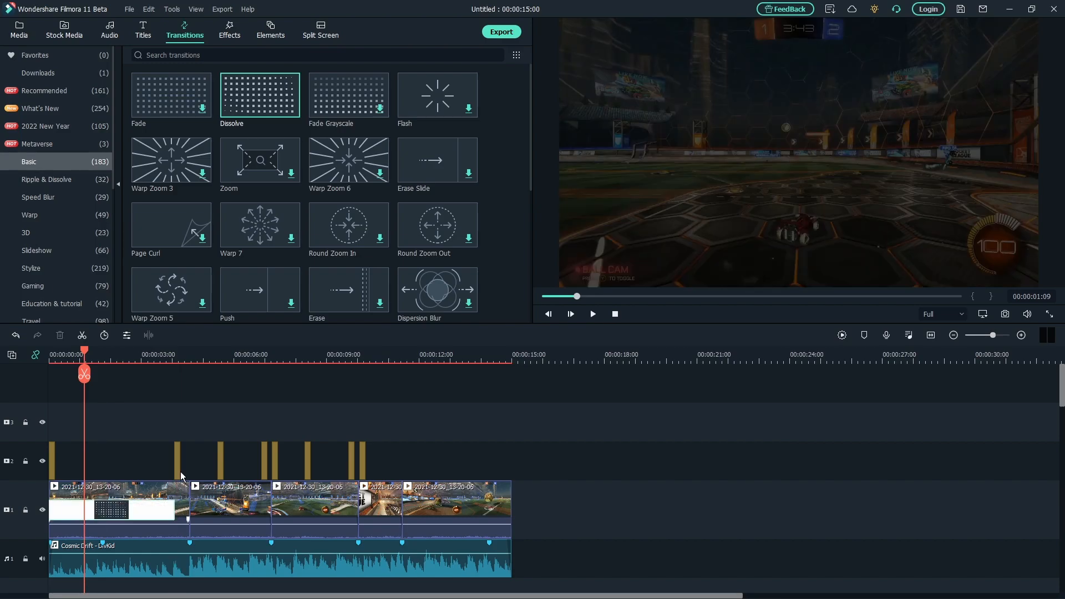
left_click(159, 394)
key("space")
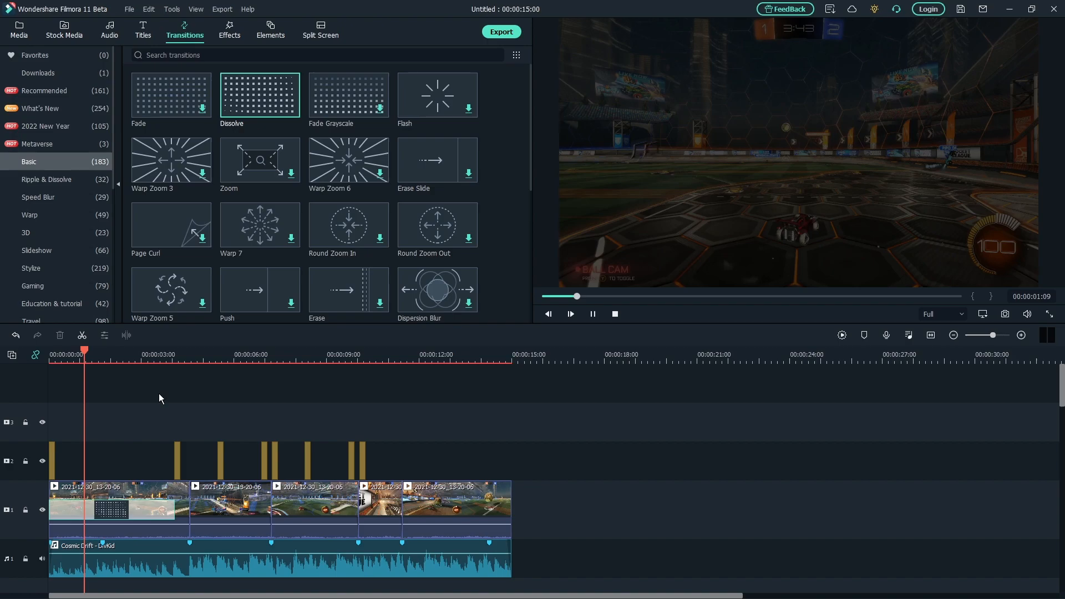
- Stop the preview, return to the start, and add the Basic Default Title at the beginning of video track 3
key("space")
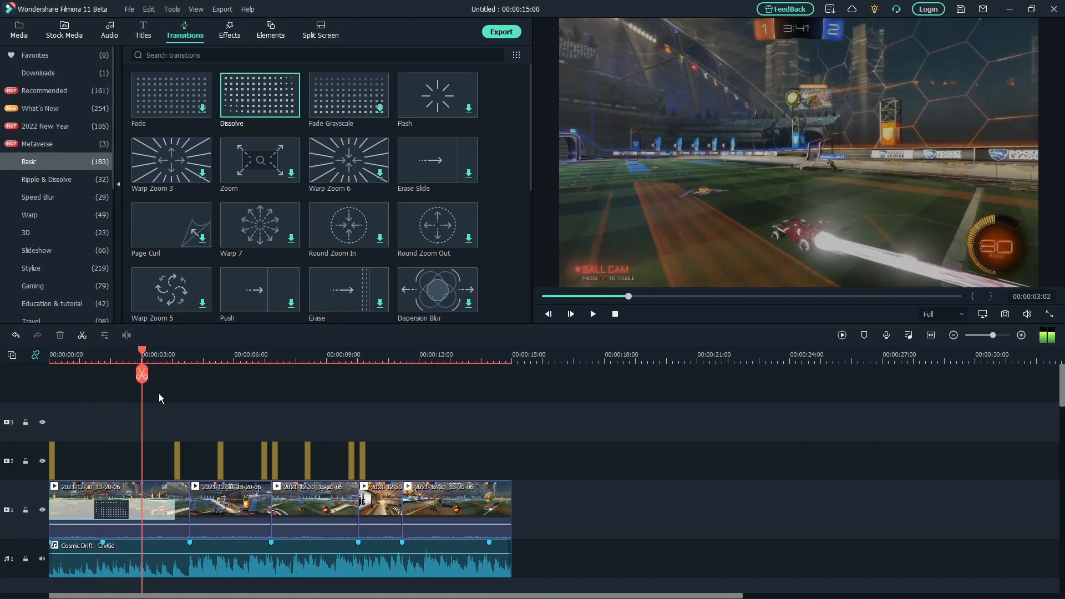
key("Home")
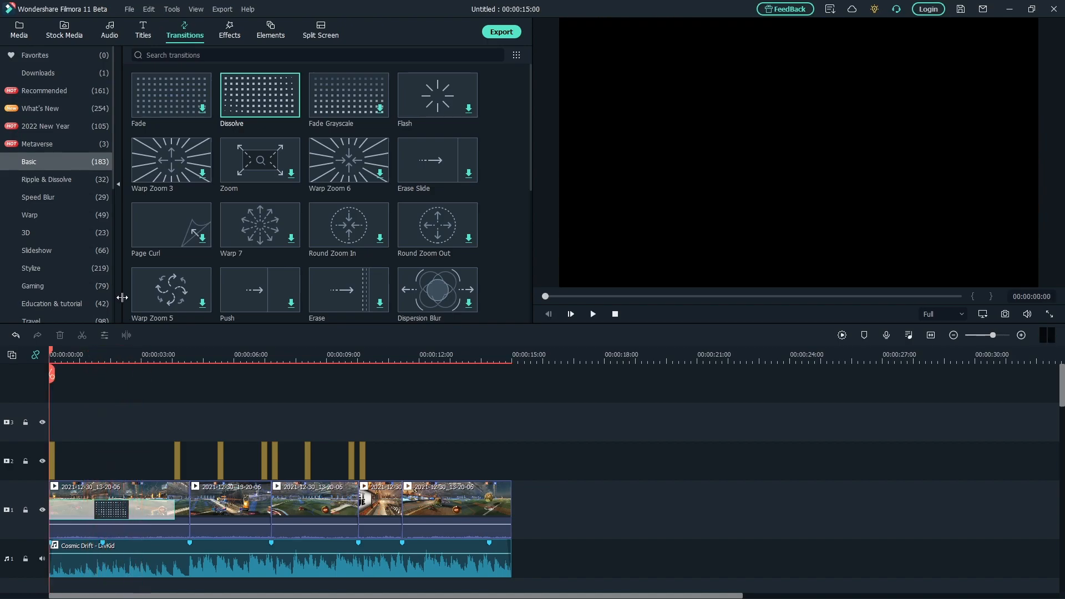
left_click(145, 28)
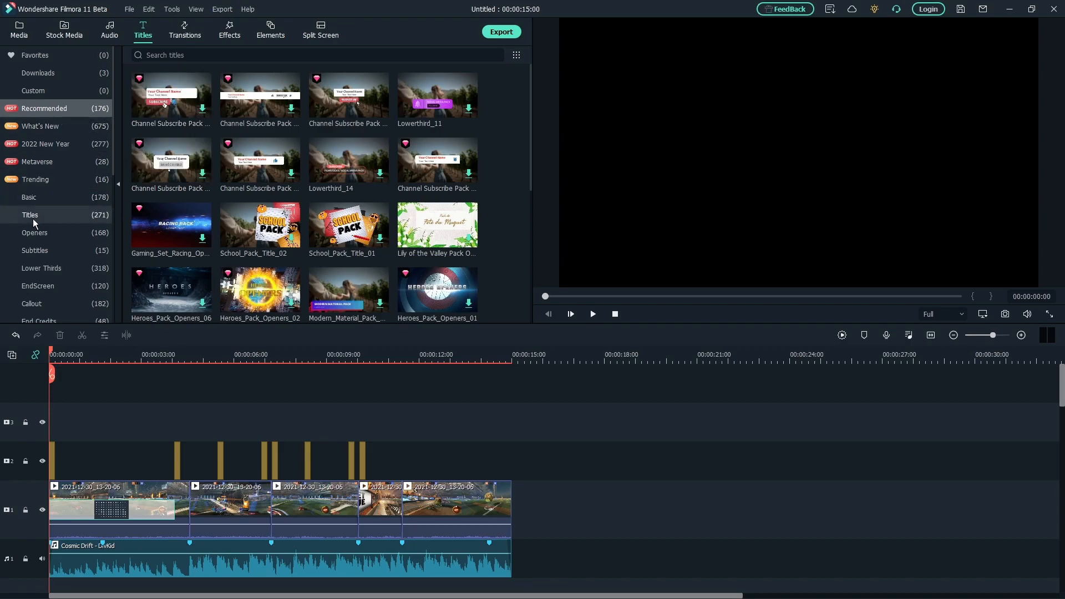
left_click(34, 197)
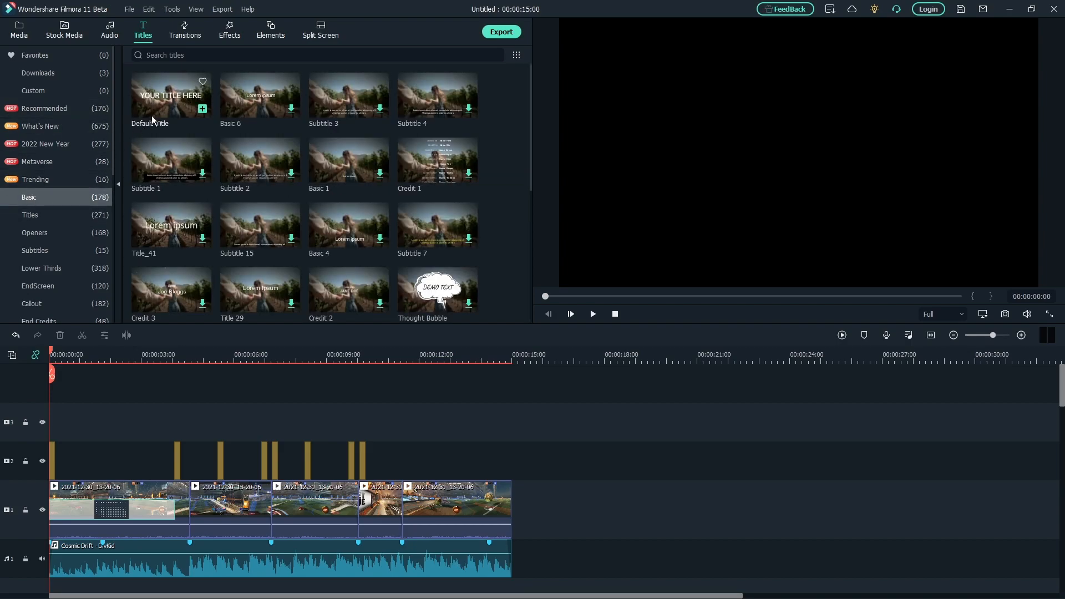
left_click(168, 107)
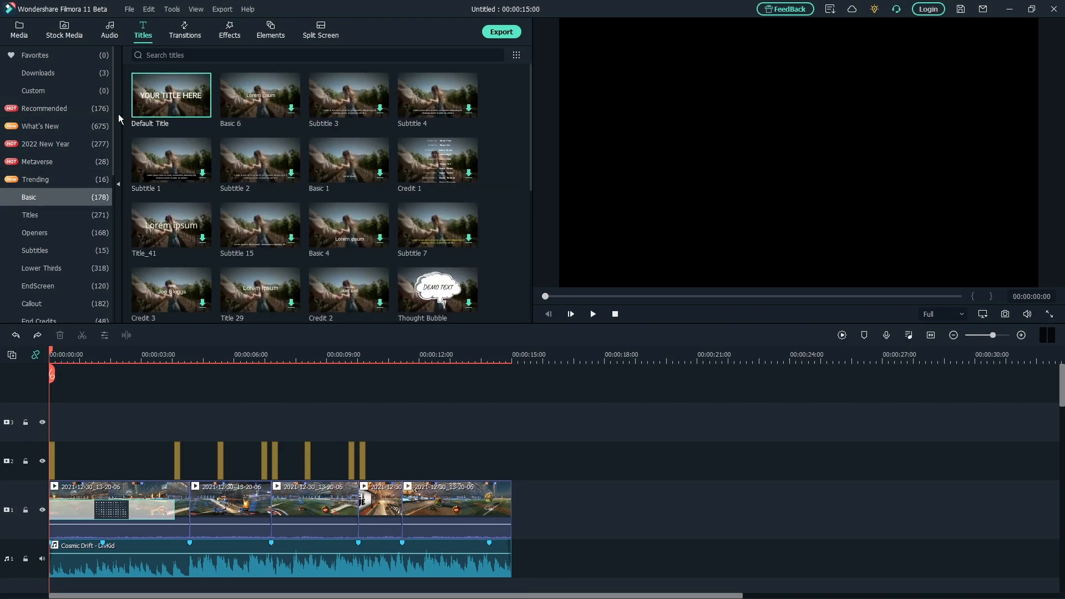
left_click_drag(162, 104, 43, 433)
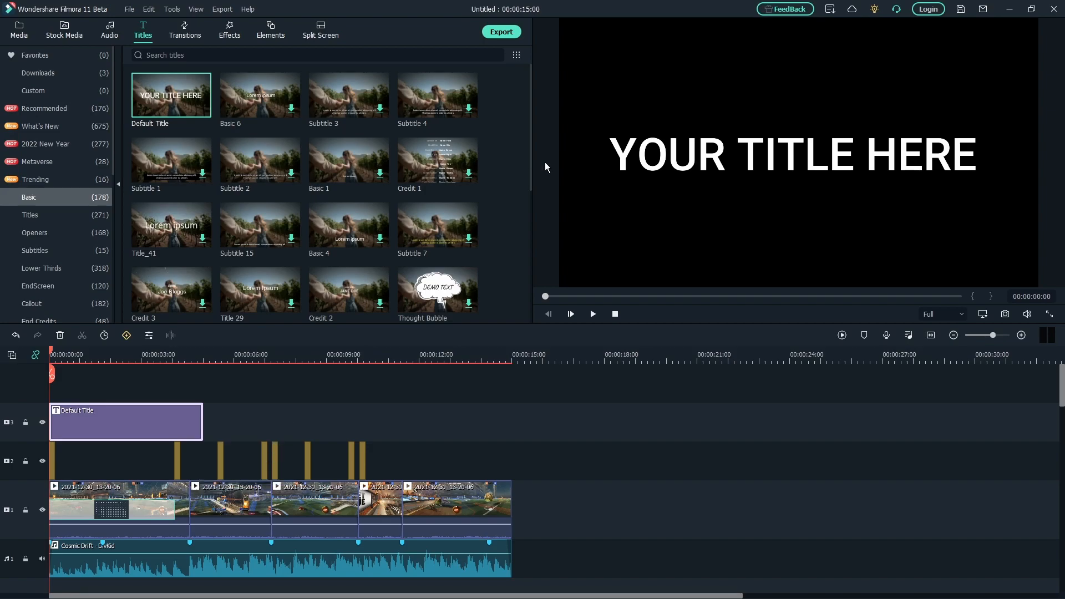
- Replace the Default Title's placeholder text with "BOCKET LEAGUE"
left_click(713, 156)
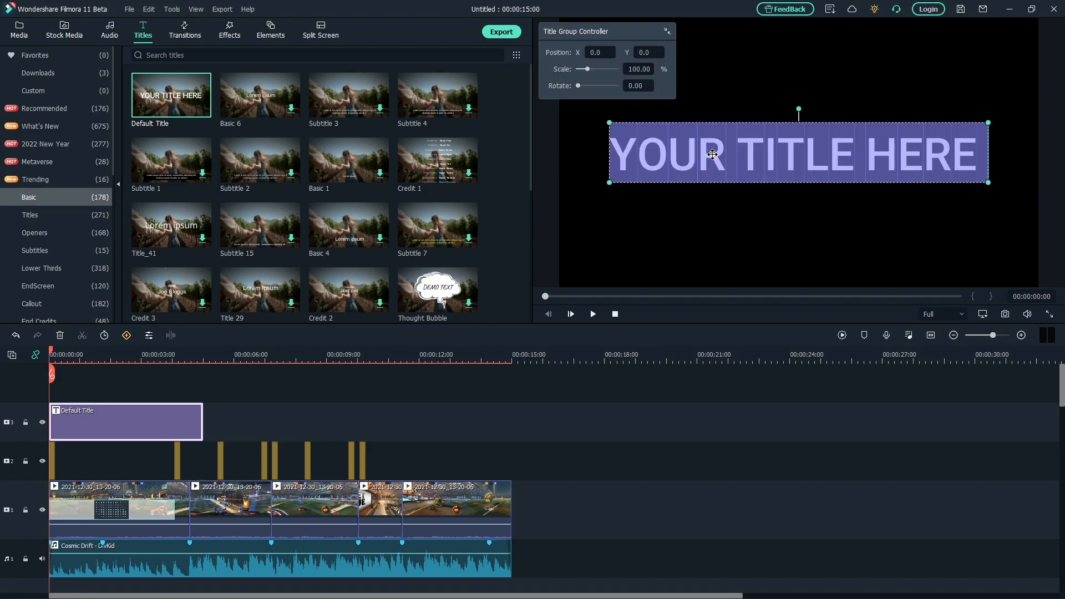
double_click(713, 154)
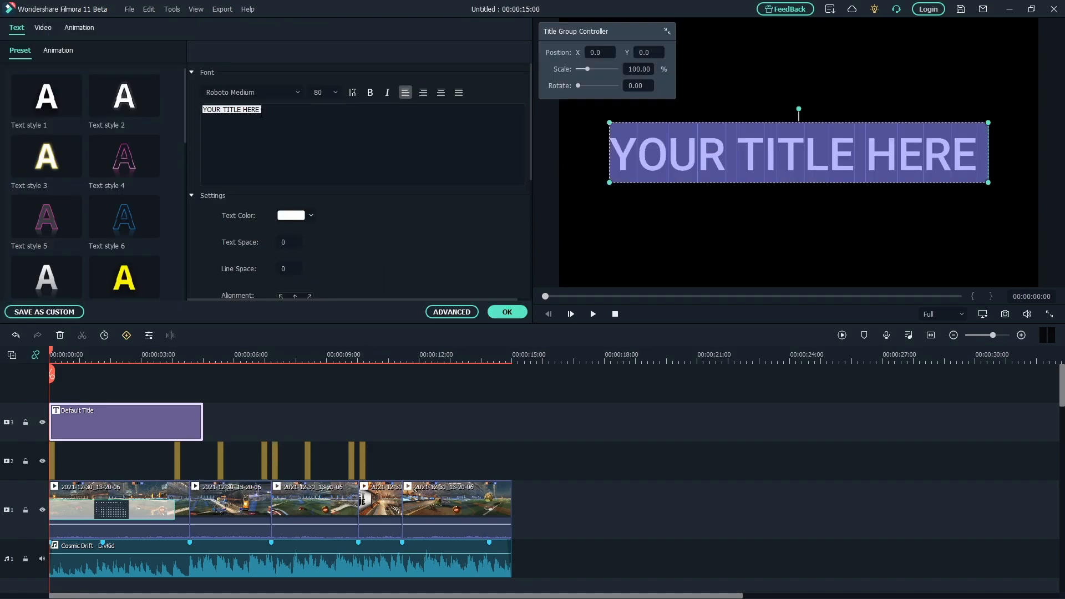
left_click(291, 115)
type("B")
key("BackSpace")
type("BOCKET LEAGUE")
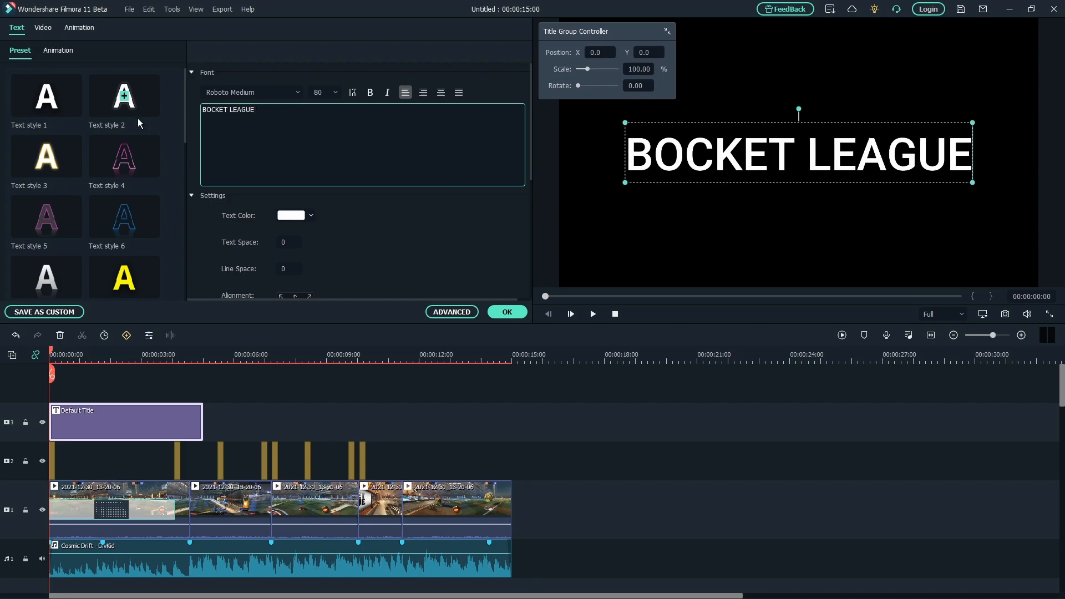
- Apply Text style 21 to the title and set its font to Raleway ExtraBold Italic, size 90
scroll(167, 149, "down", 9)
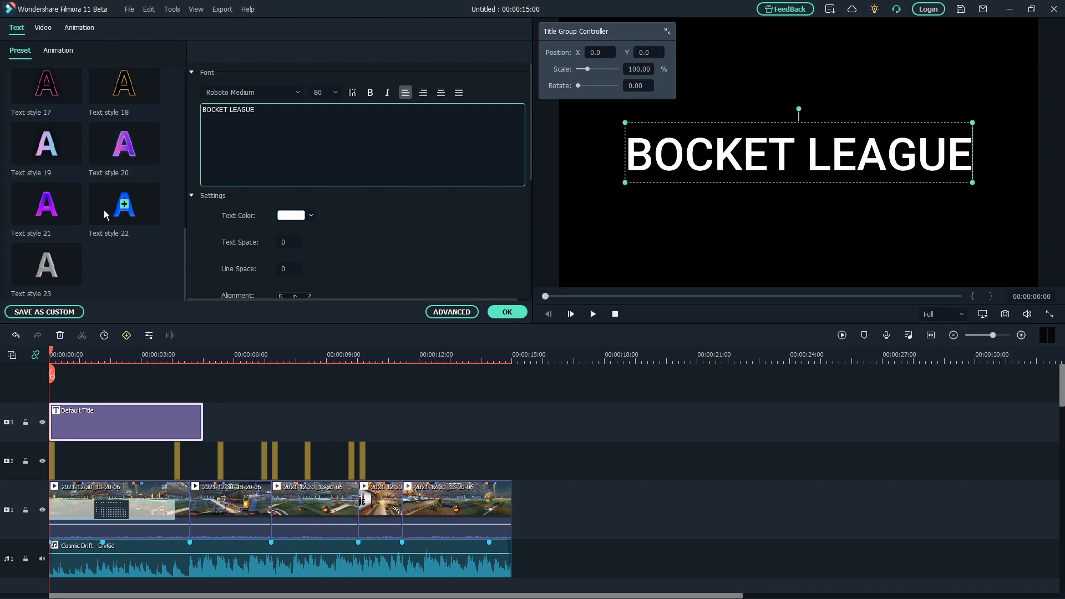
left_click(48, 207)
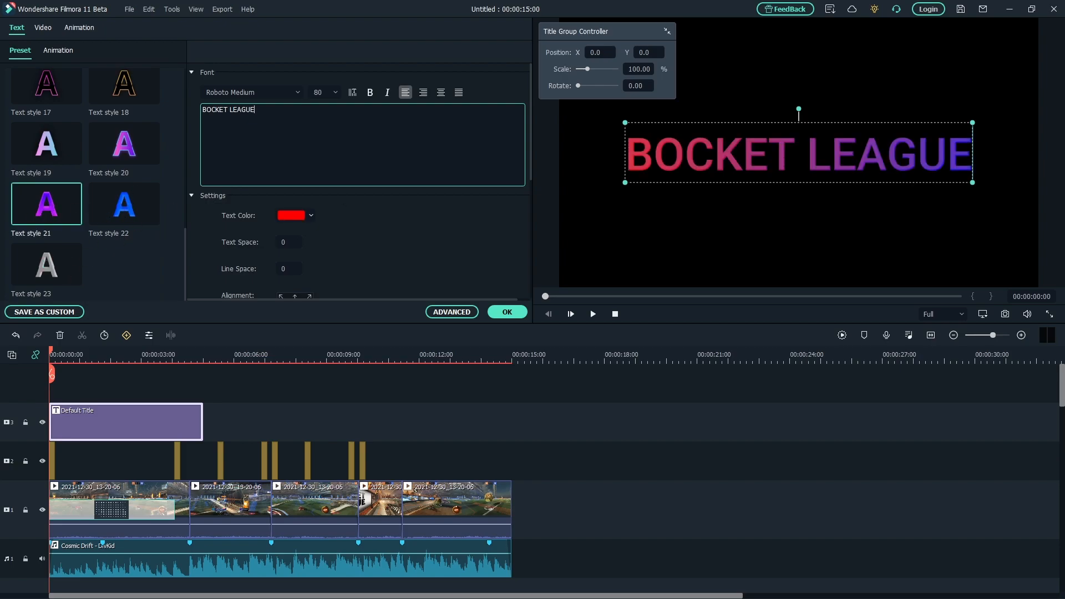
scroll(377, 228, "down", 5)
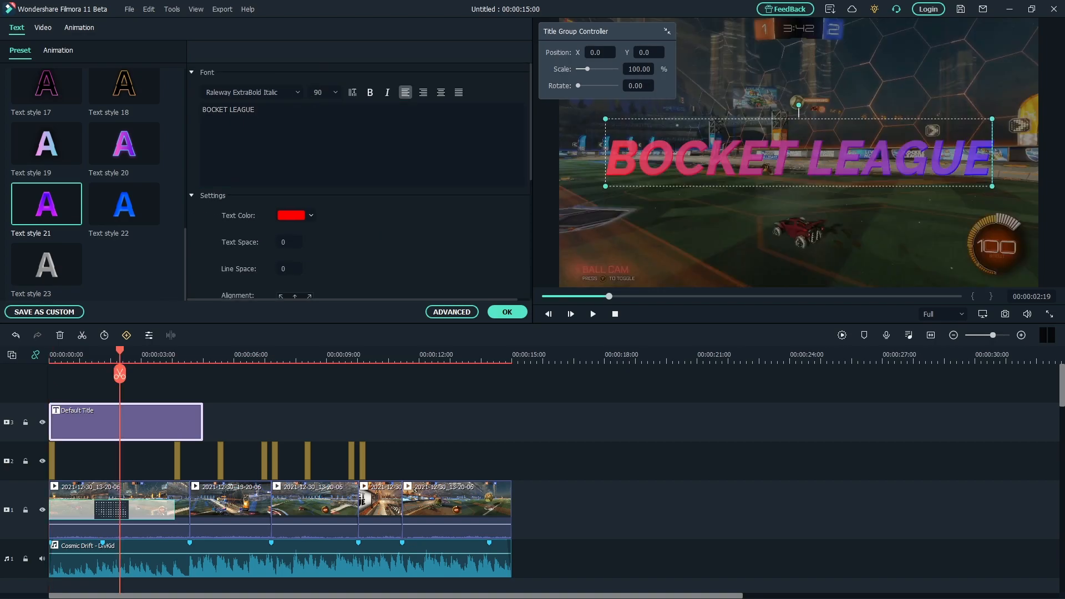
left_click(299, 92)
left_click(420, 47)
- Raise the title to a Y position of 430 and check it against the opening footage
left_click_drag(597, 32, 361, 39)
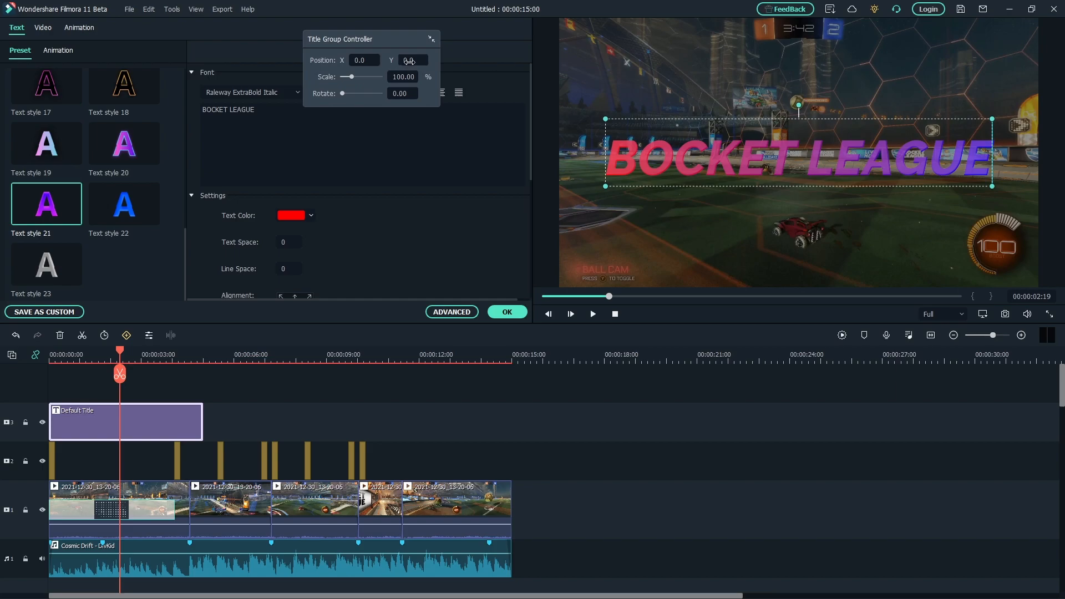
left_click_drag(412, 60, 437, 59)
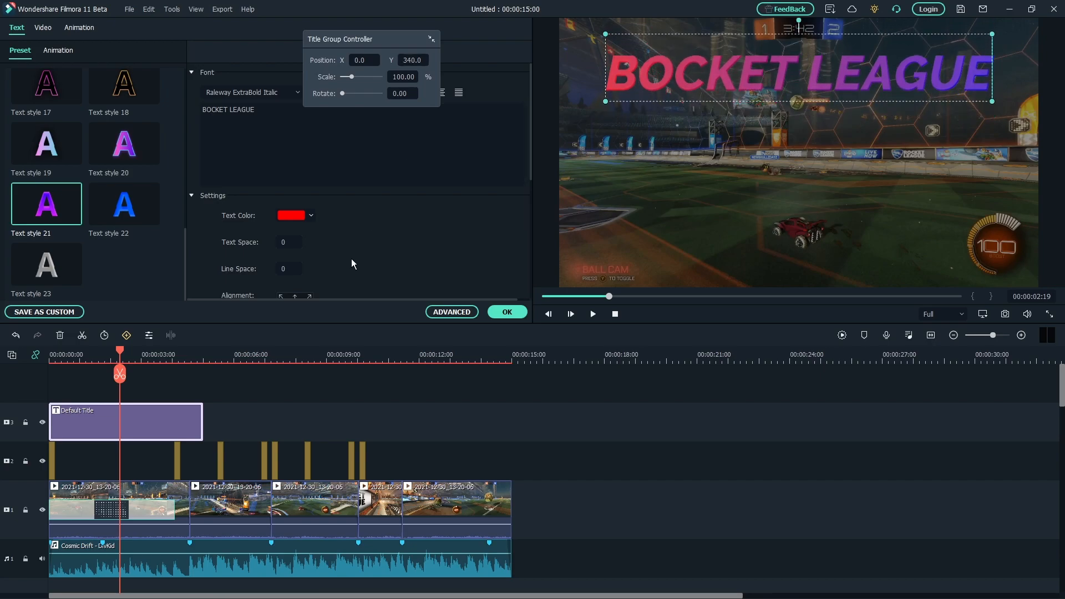
left_click_drag(120, 352, 38, 368)
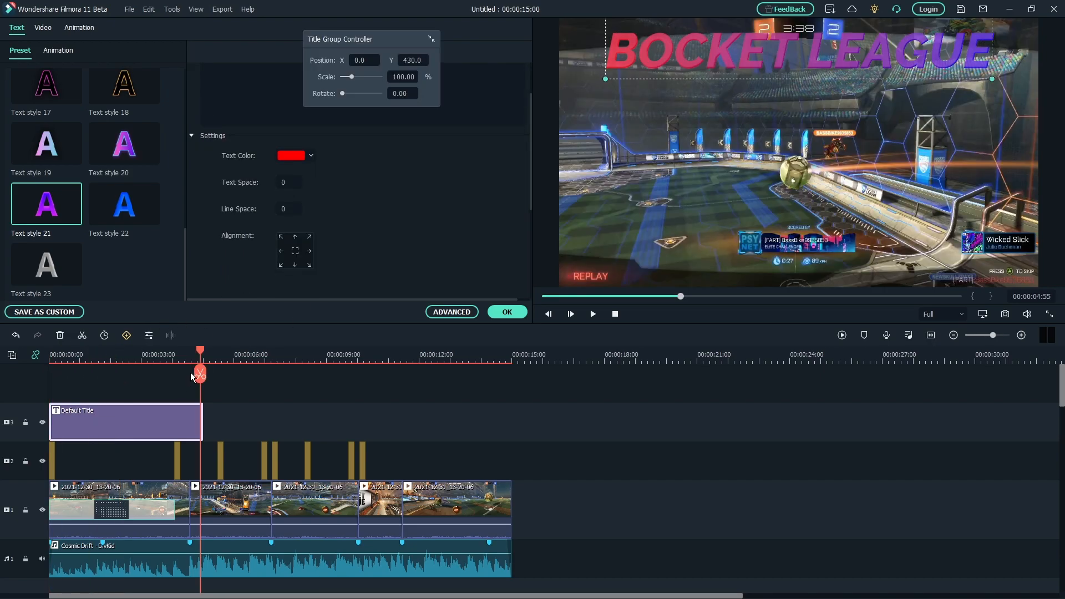
- Compare several text style presets on the title and apply Text style 20
left_click(141, 160)
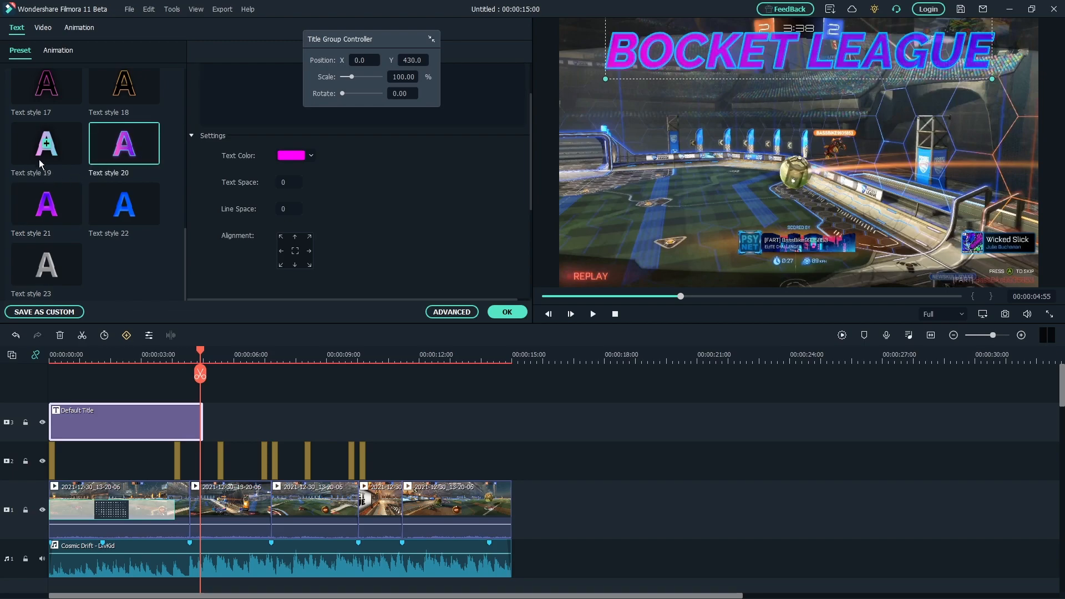
left_click(61, 145)
left_click(127, 208)
left_click(47, 145)
left_click(48, 266)
scroll(118, 261, "up", 3)
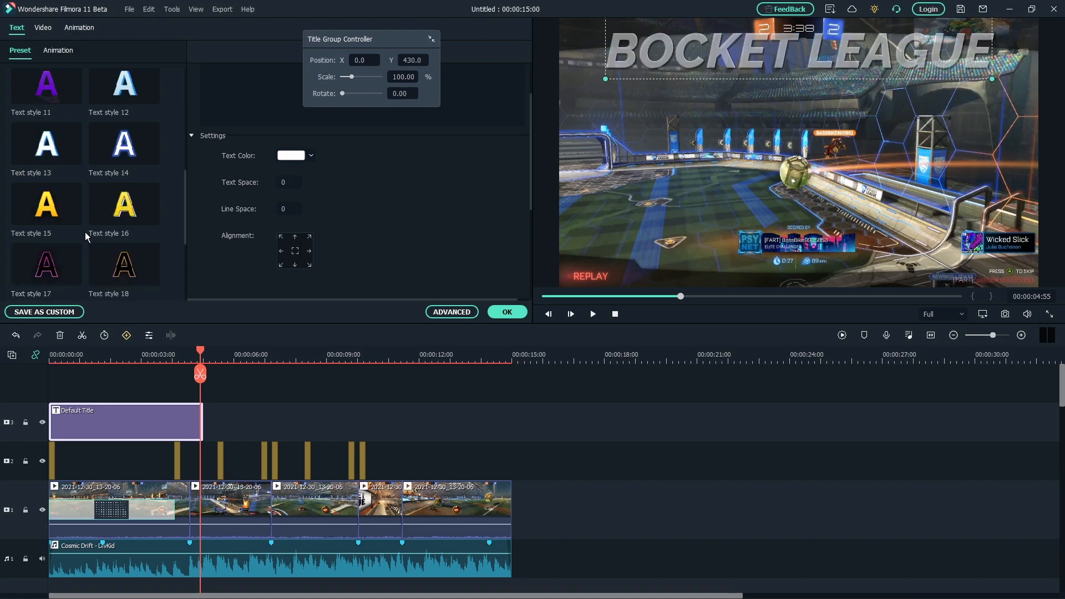
scroll(86, 235, "down", 3)
left_click(125, 146)
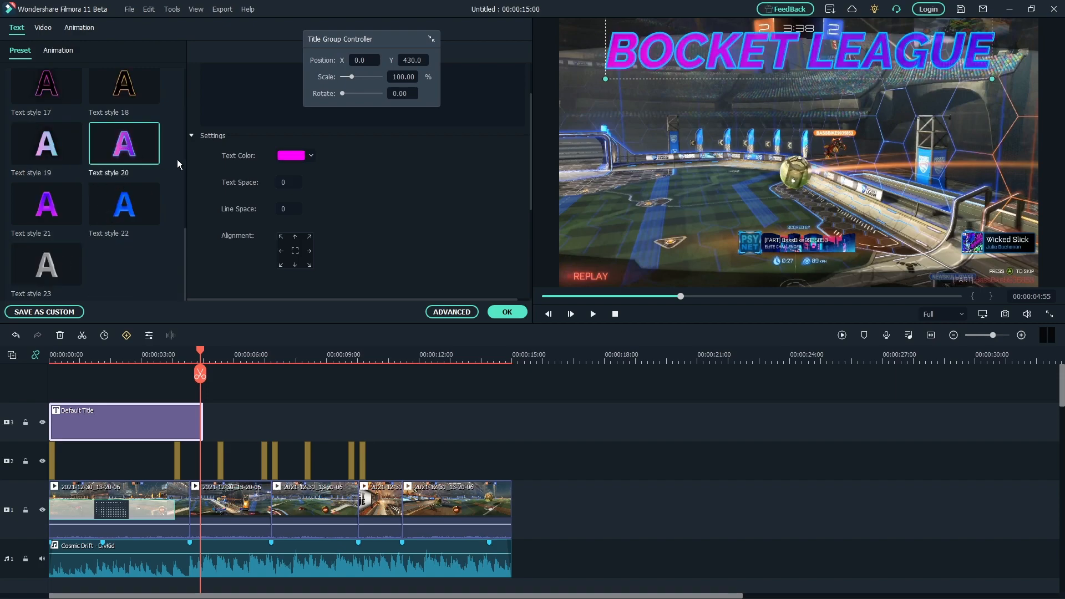
scroll(347, 206, "up", 1)
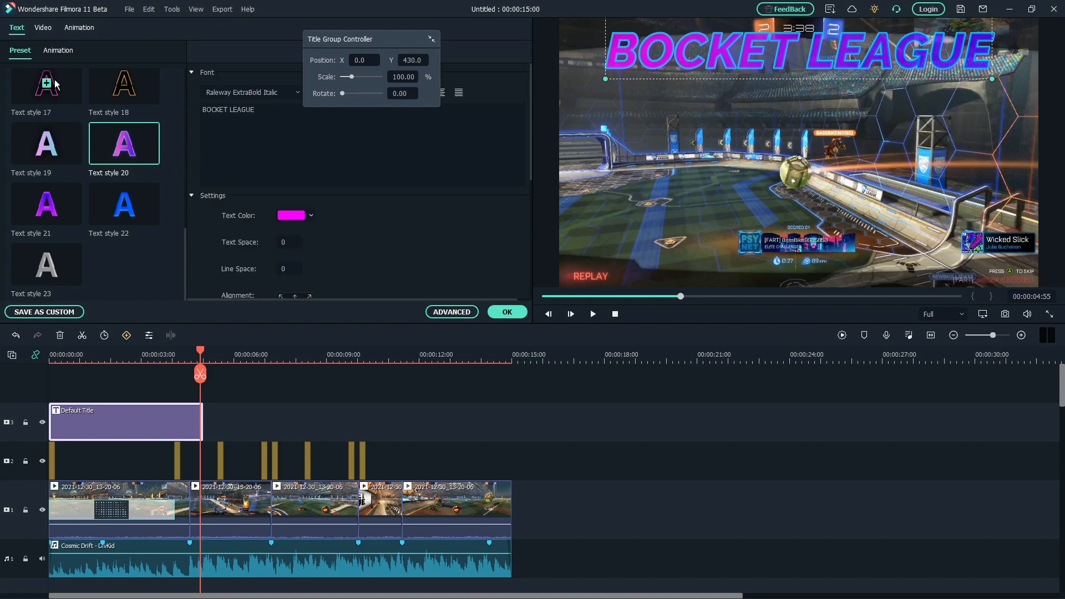
- Preview the title from the start and apply the Up Down 1 text animation to it
left_click_drag(201, 352, 49, 355)
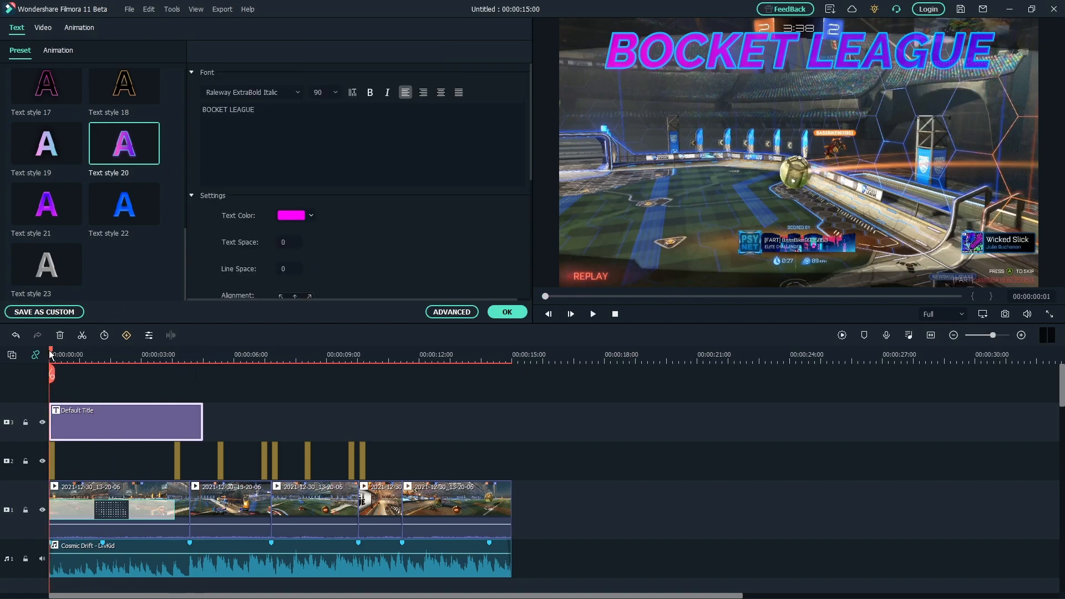
key("space")
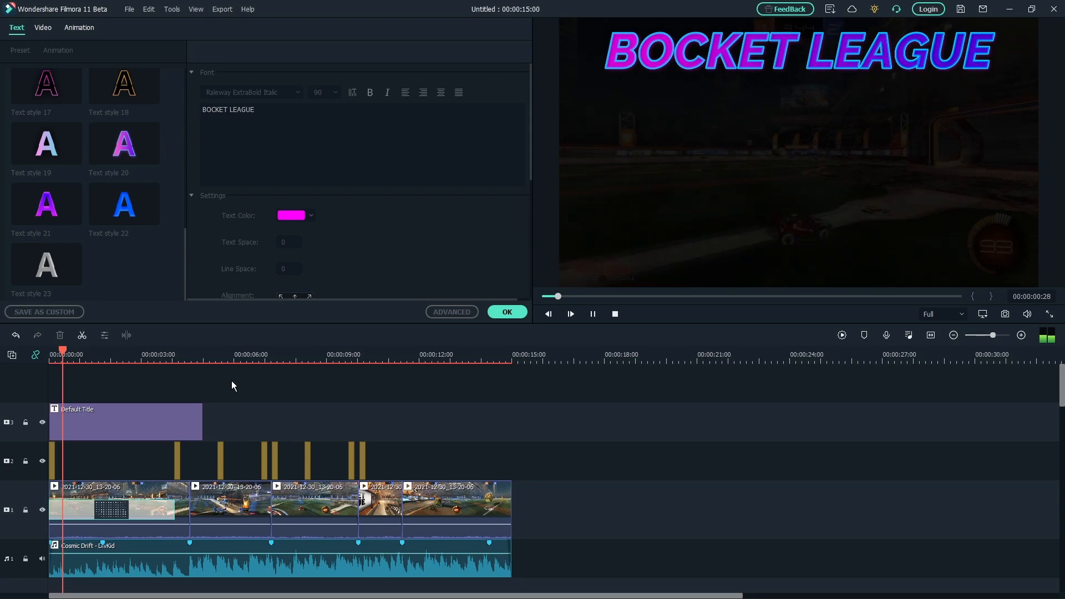
key("space")
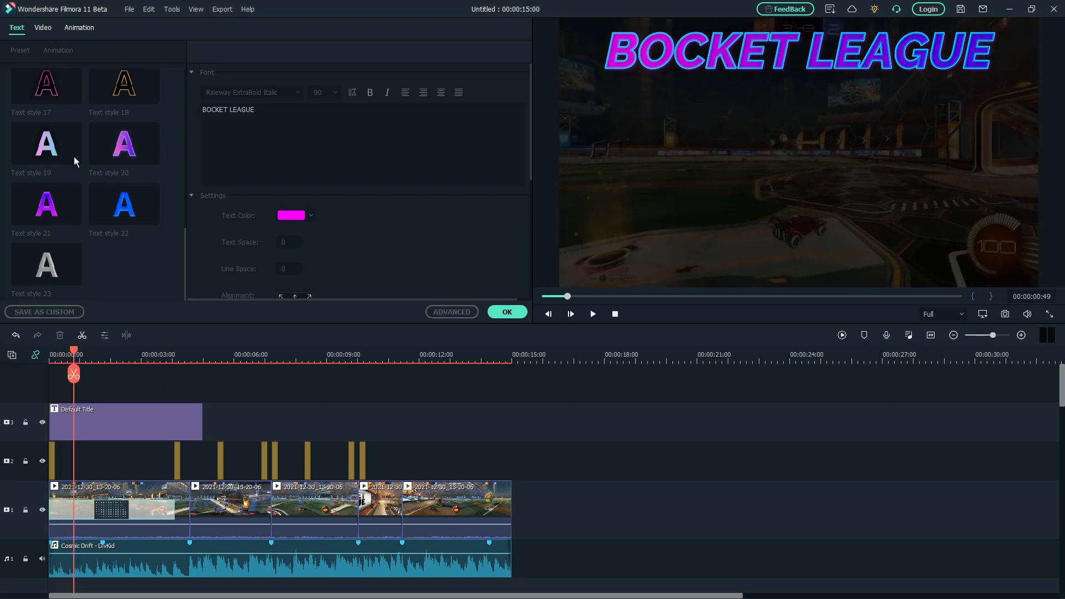
left_click(91, 418)
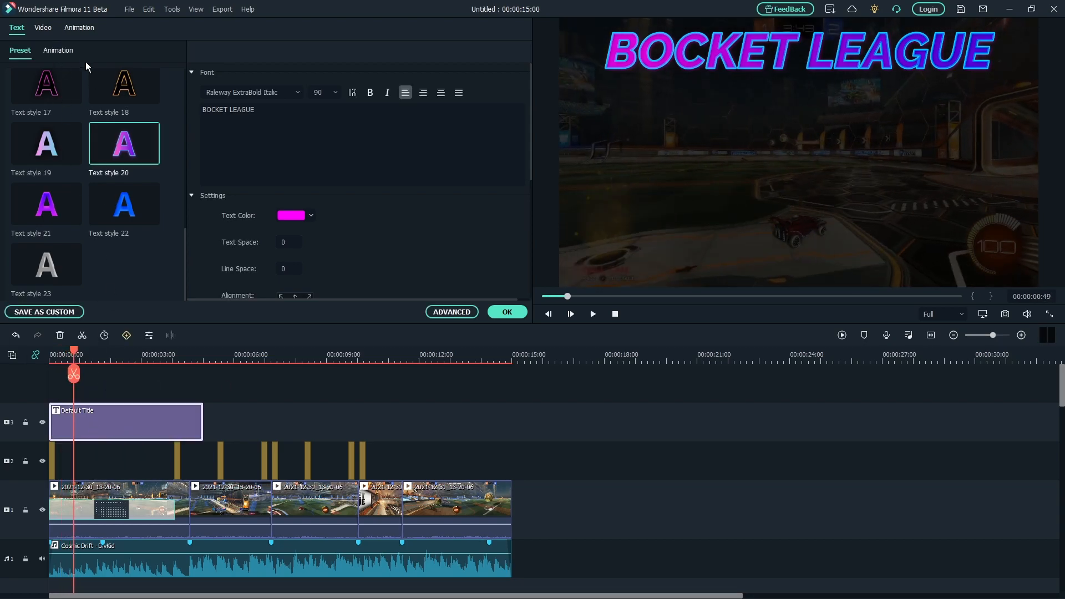
left_click(54, 50)
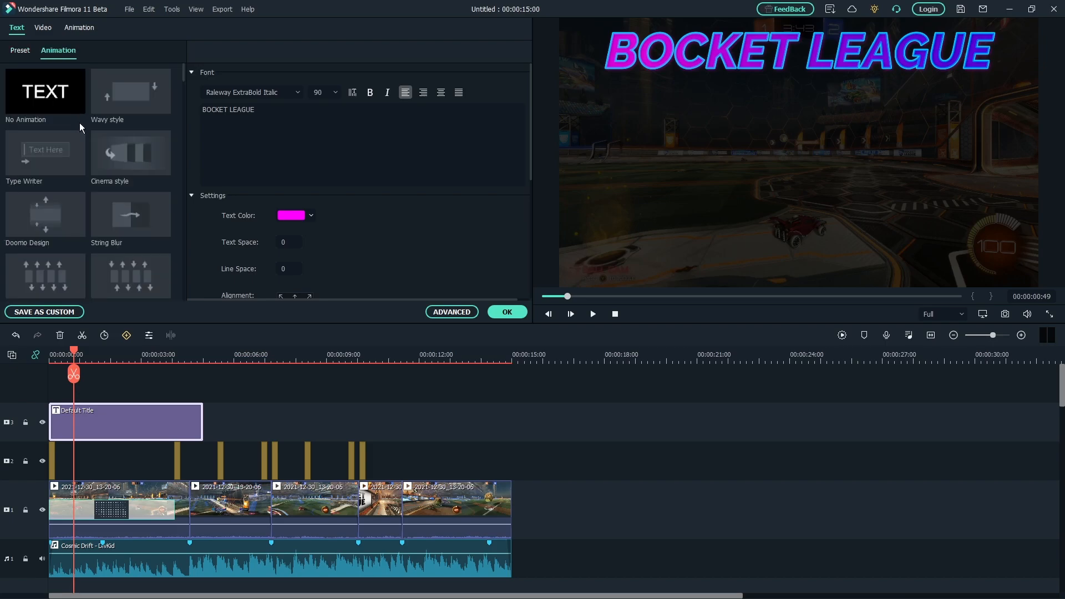
scroll(136, 157, "down", 5)
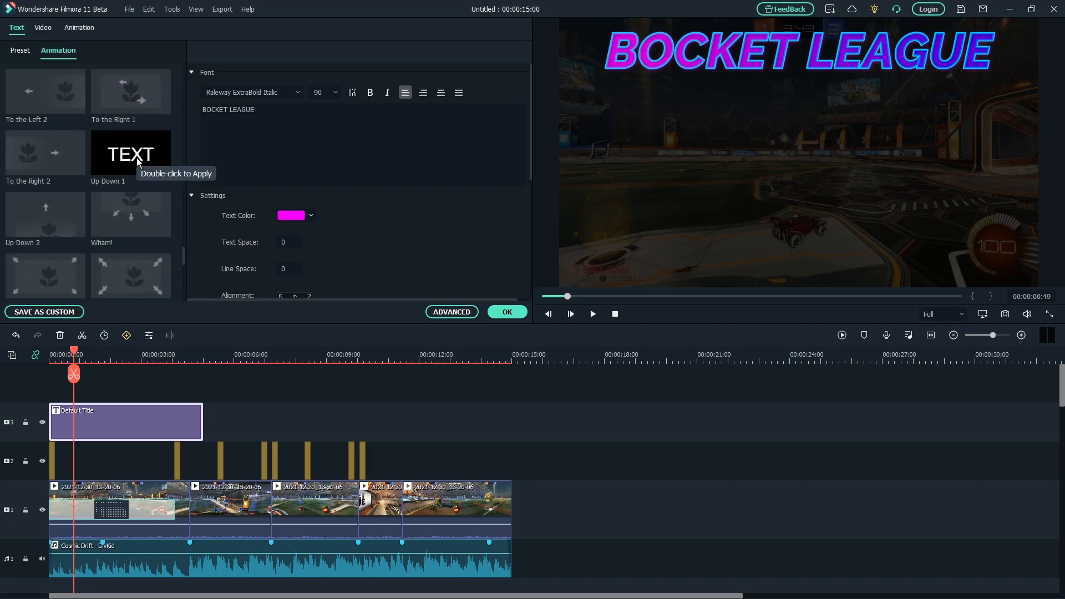
double_click(136, 157)
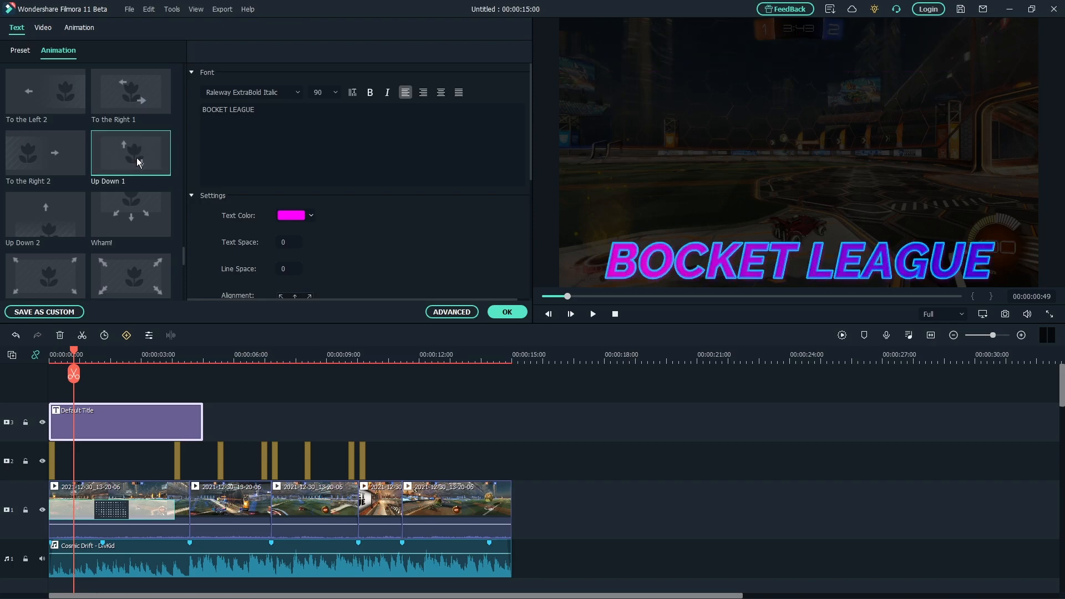
left_click(508, 313)
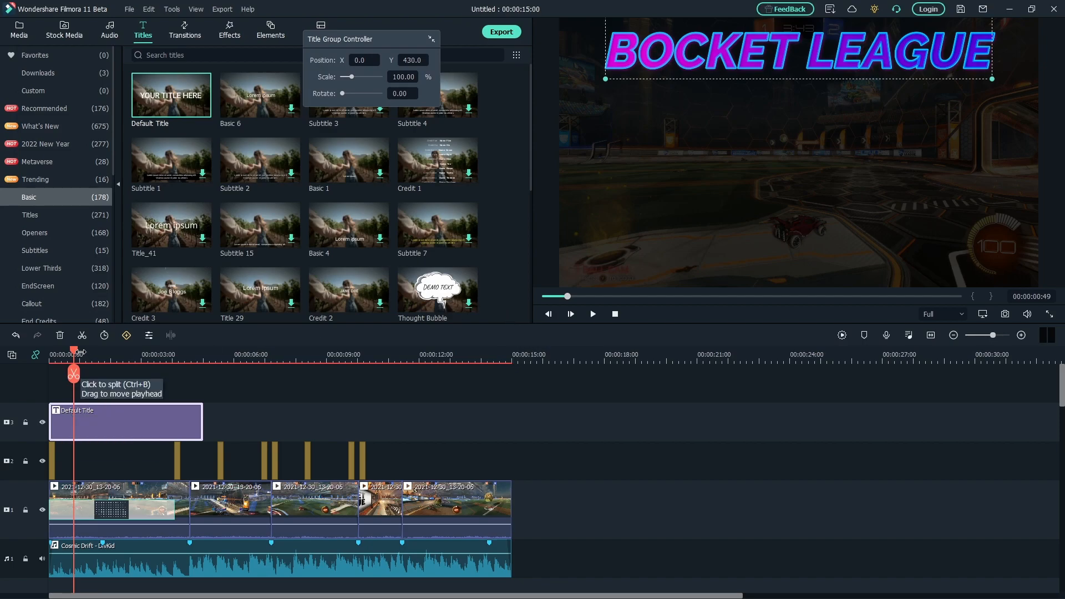
- Preview the animated title from the start and lower it to a Y position of 300
left_click_drag(73, 352, 40, 354)
left_click(190, 384)
key("space")
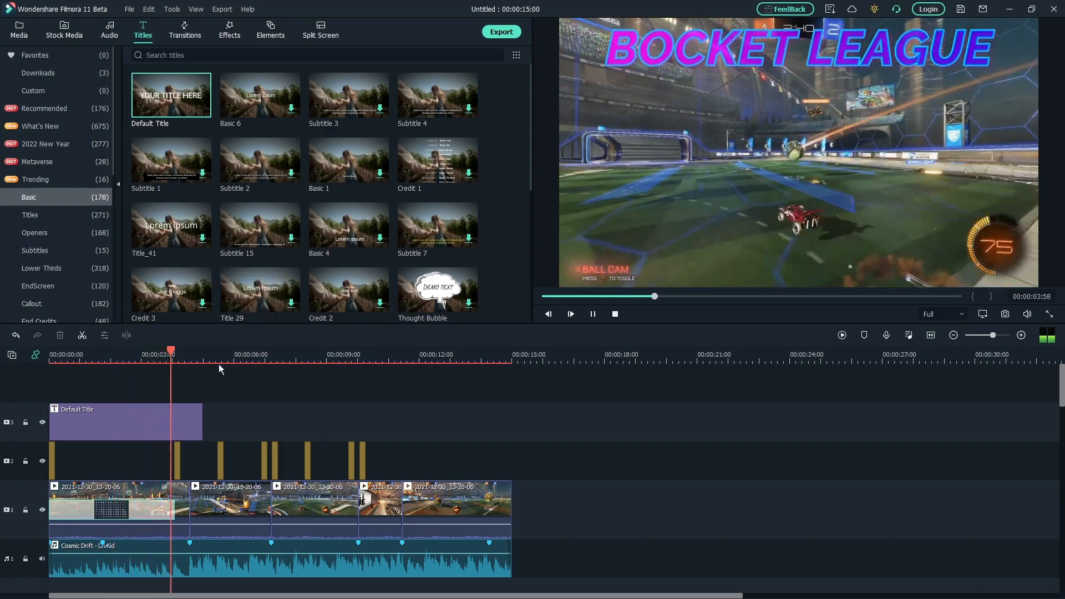
key("space")
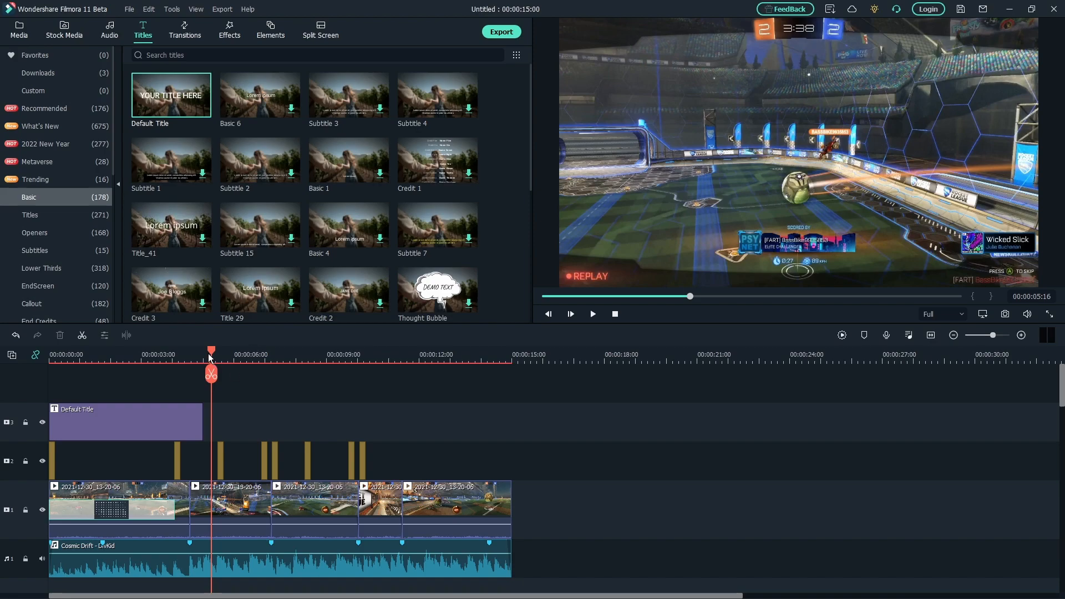
left_click_drag(211, 357, 135, 357)
left_click(161, 422)
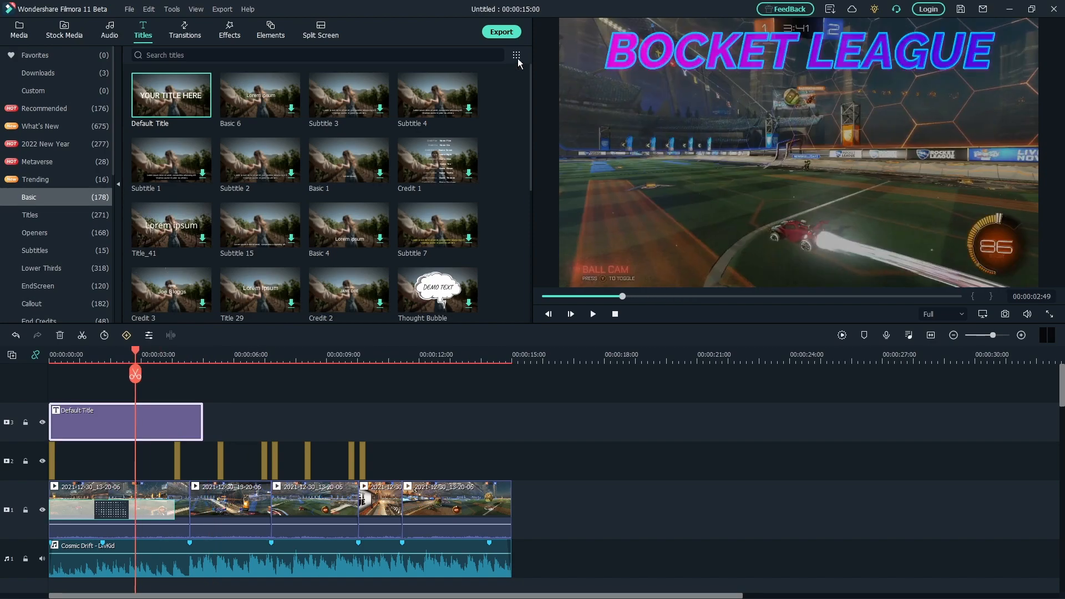
double_click(705, 48)
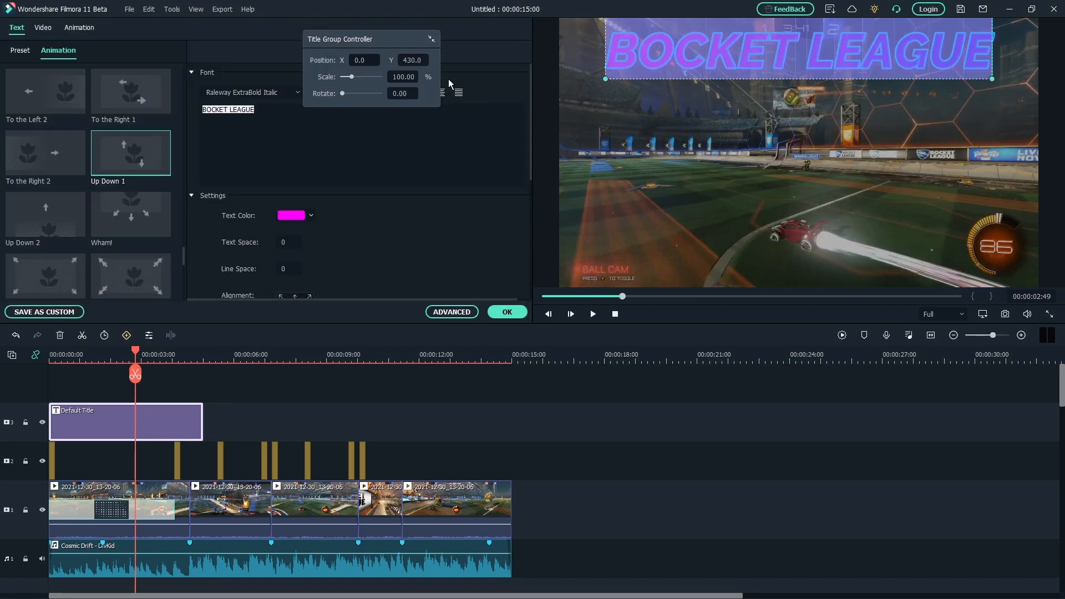
left_click_drag(413, 60, 399, 60)
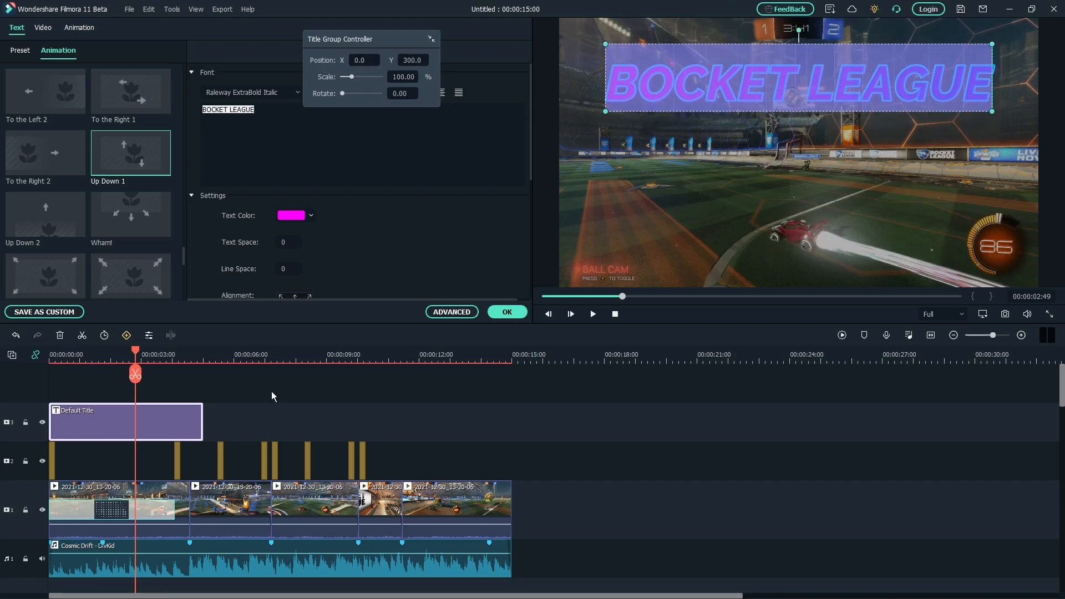
- Fit the whole montage in the timeline view and return the playhead to 00:00:00:00
scroll(106, 356, "down", 3)
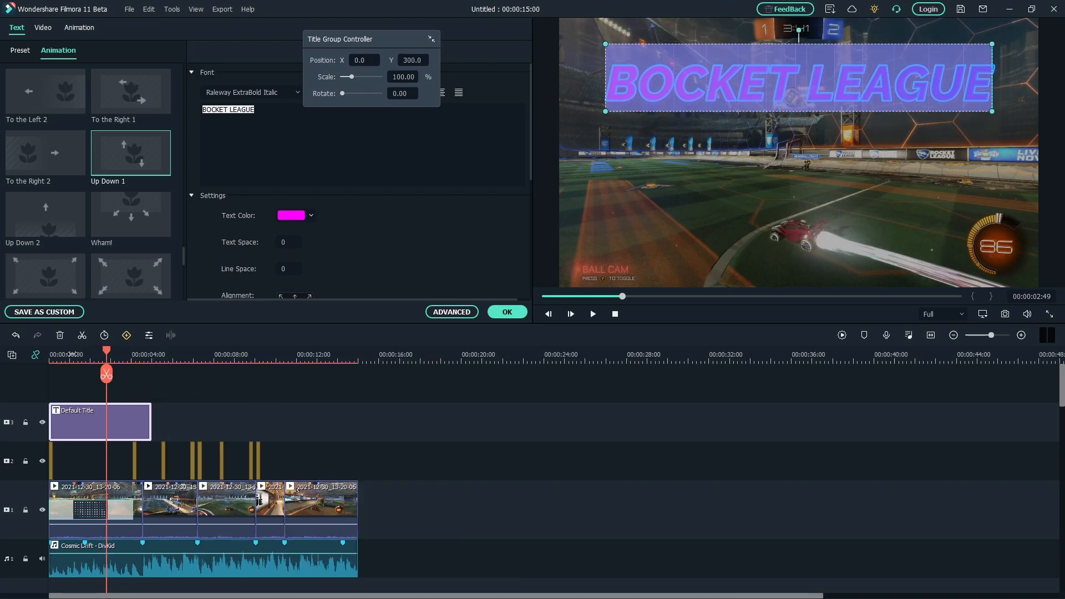
left_click(144, 354)
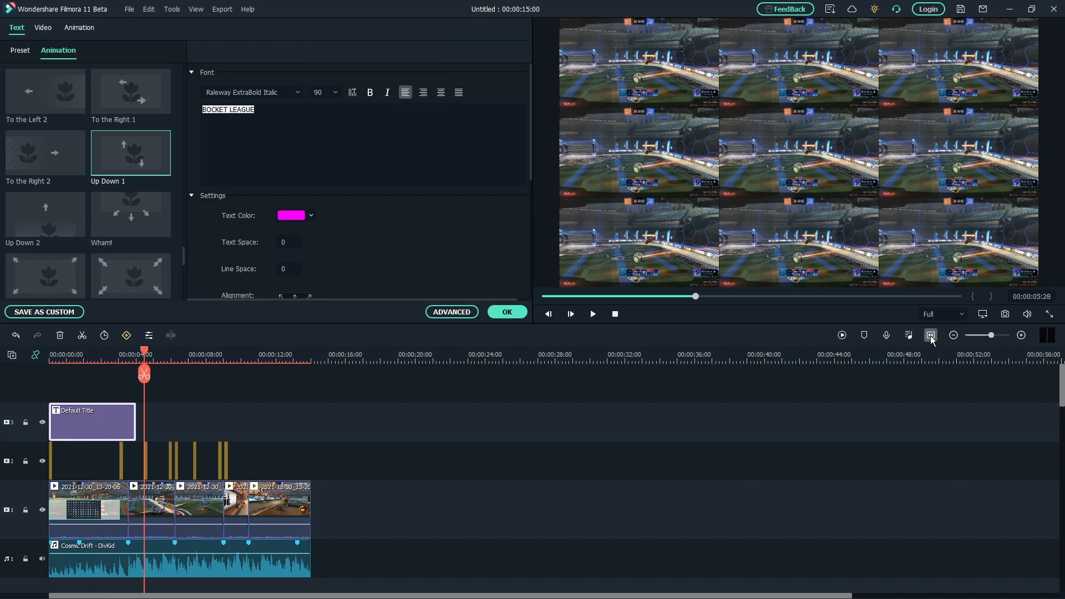
left_click(931, 335)
left_click_drag(404, 349, 48, 387)
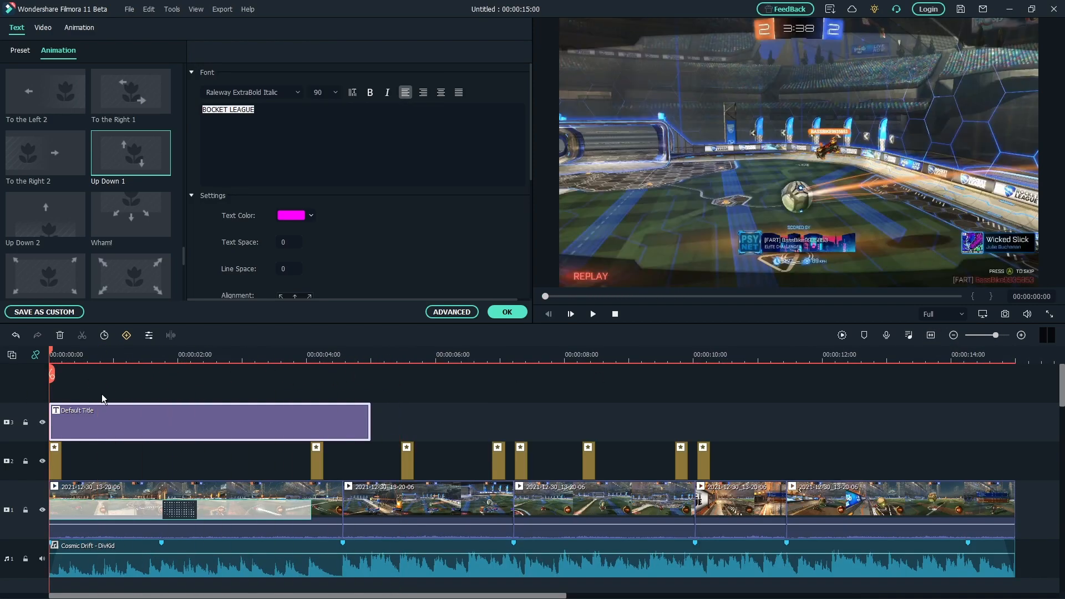
- Preview the opening and trim the end of the title clip to just past the cut between the first two gameplay clips
key("space")
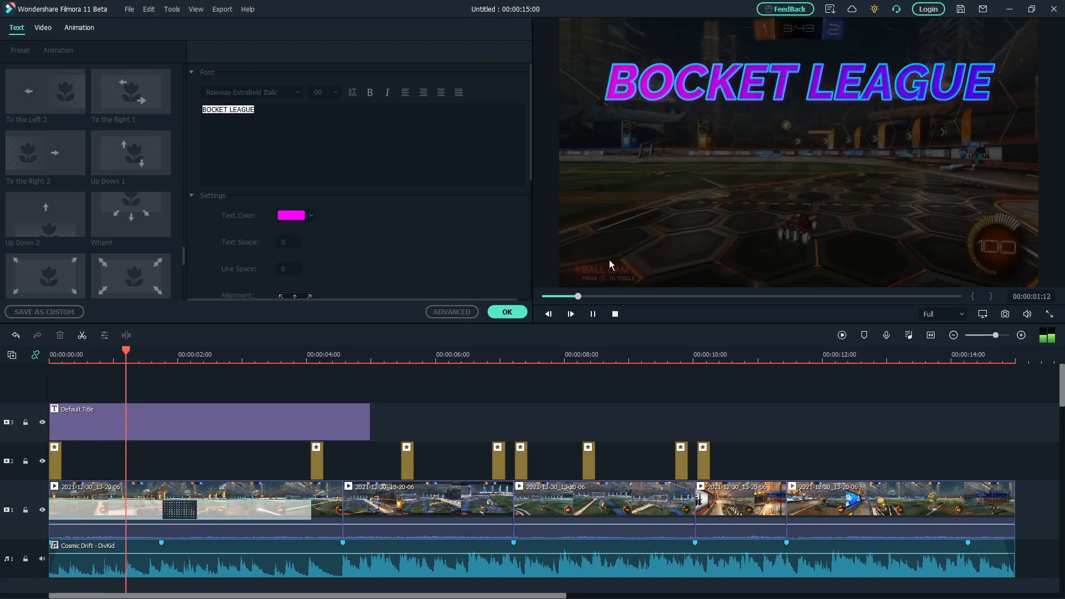
left_click_drag(290, 365, 335, 377)
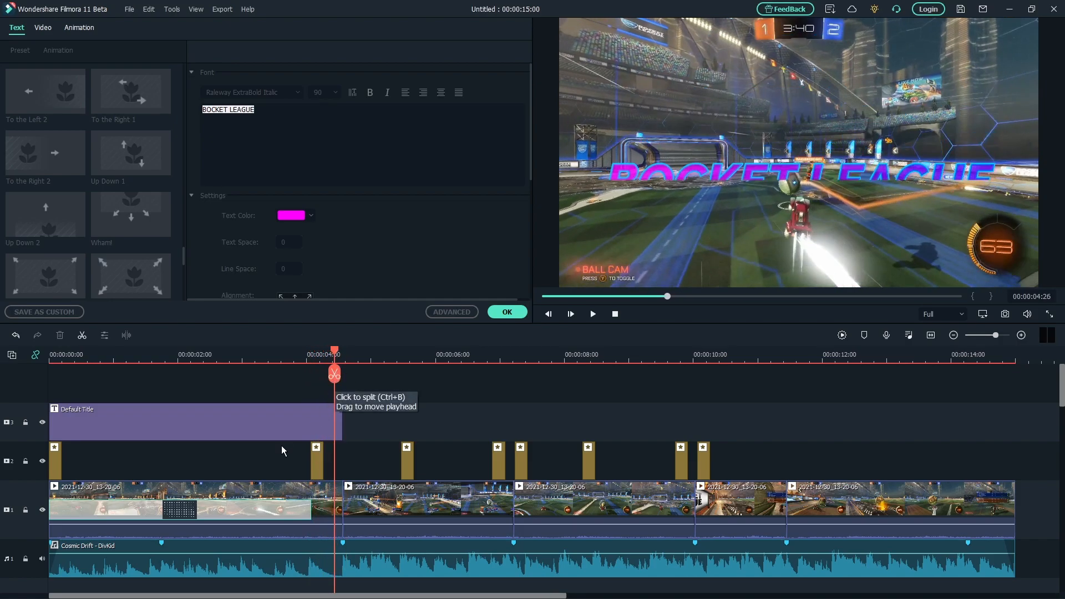
left_click(293, 416)
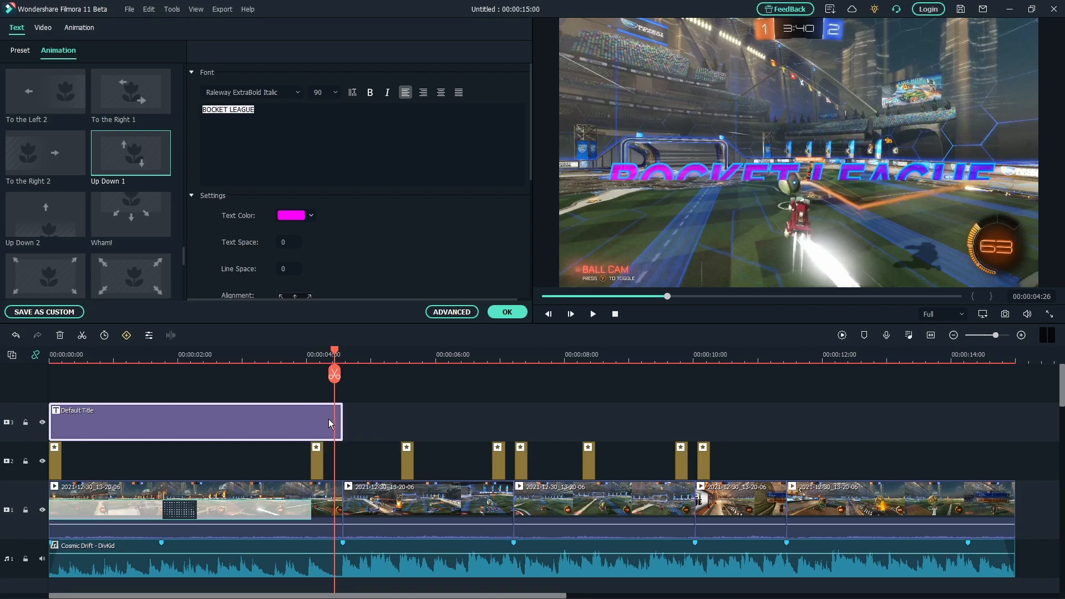
left_click_drag(344, 413, 353, 413)
left_click_drag(334, 355, 319, 356)
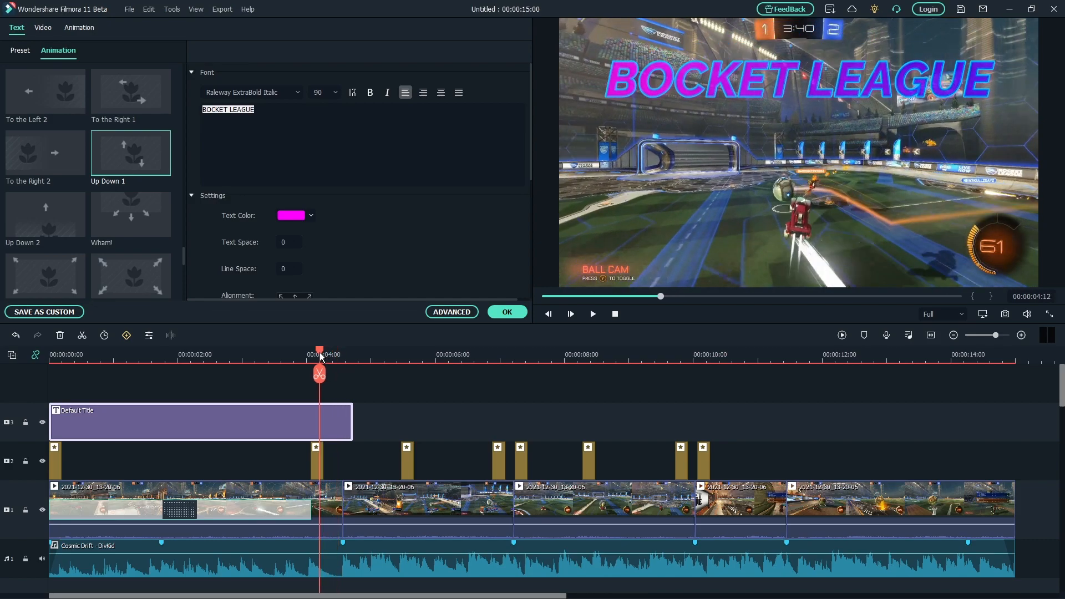
key("space")
key("space")
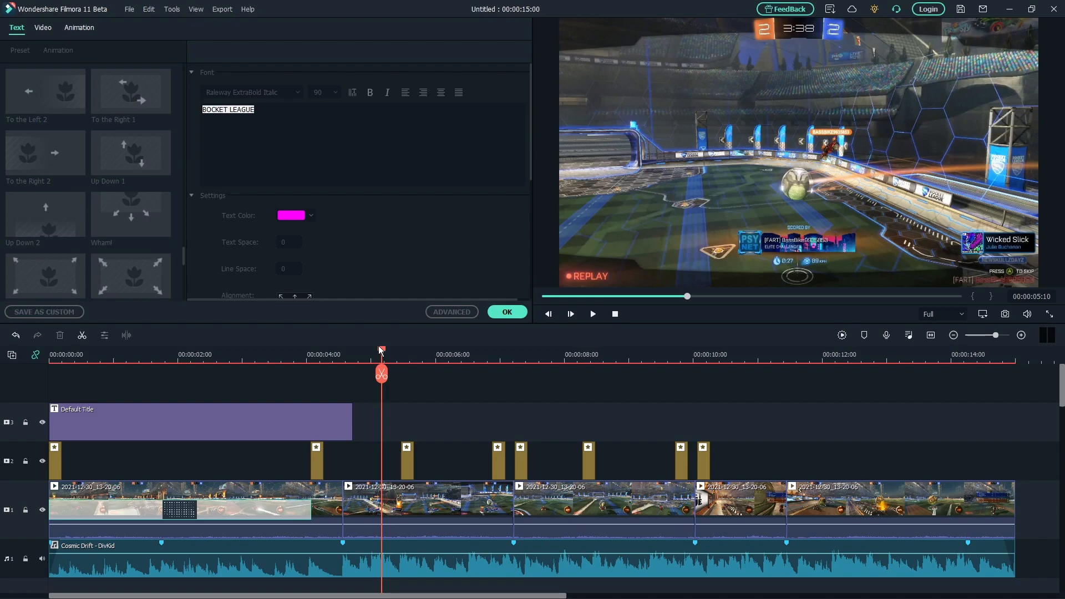
- Trim the title clip's start so it begins about 0.4 s into the montage, and preview the opening from the beginning
left_click_drag(386, 357, 49, 358)
key("space")
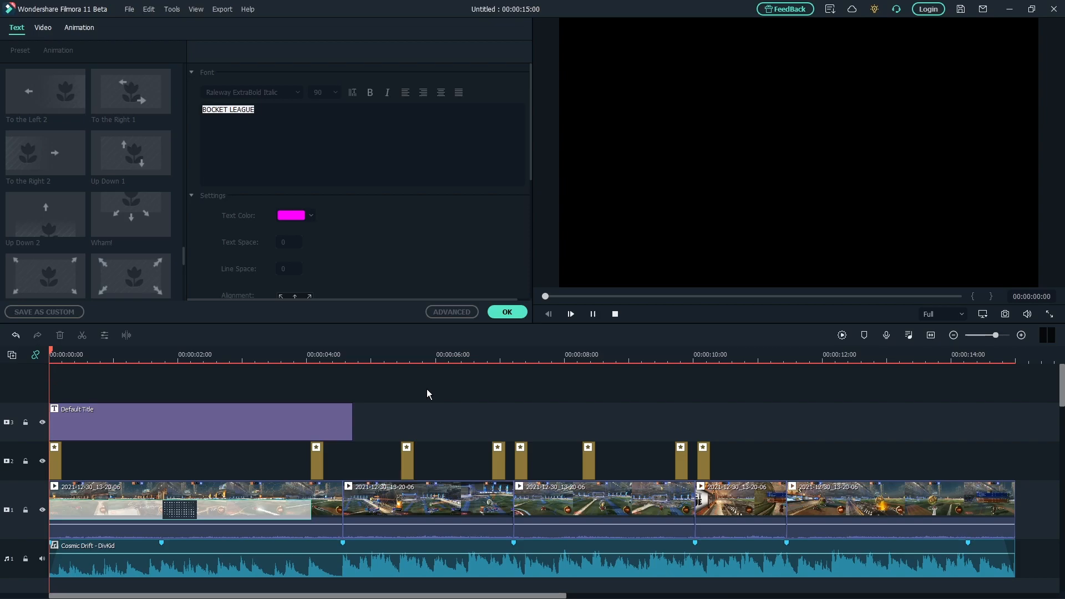
left_click(52, 419)
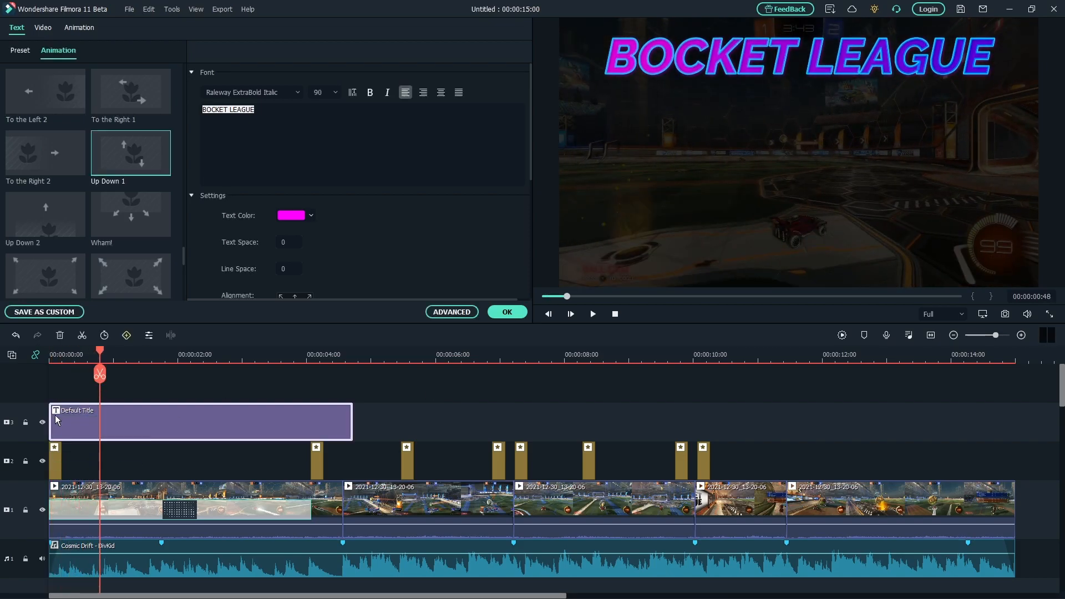
left_click_drag(50, 417, 75, 417)
left_click_drag(98, 357, 47, 360)
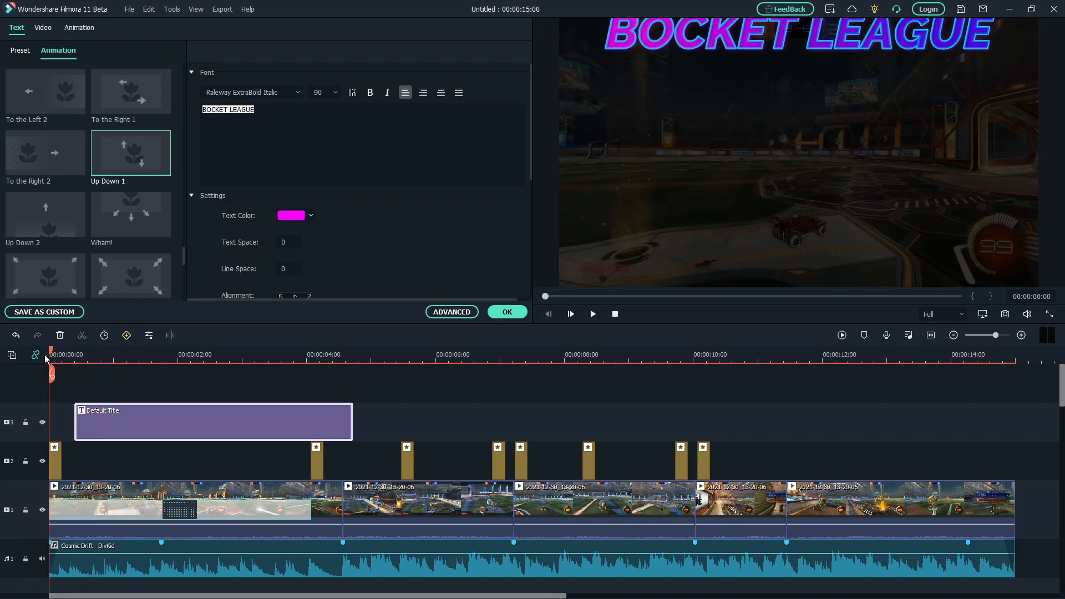
left_click(147, 381)
key("space")
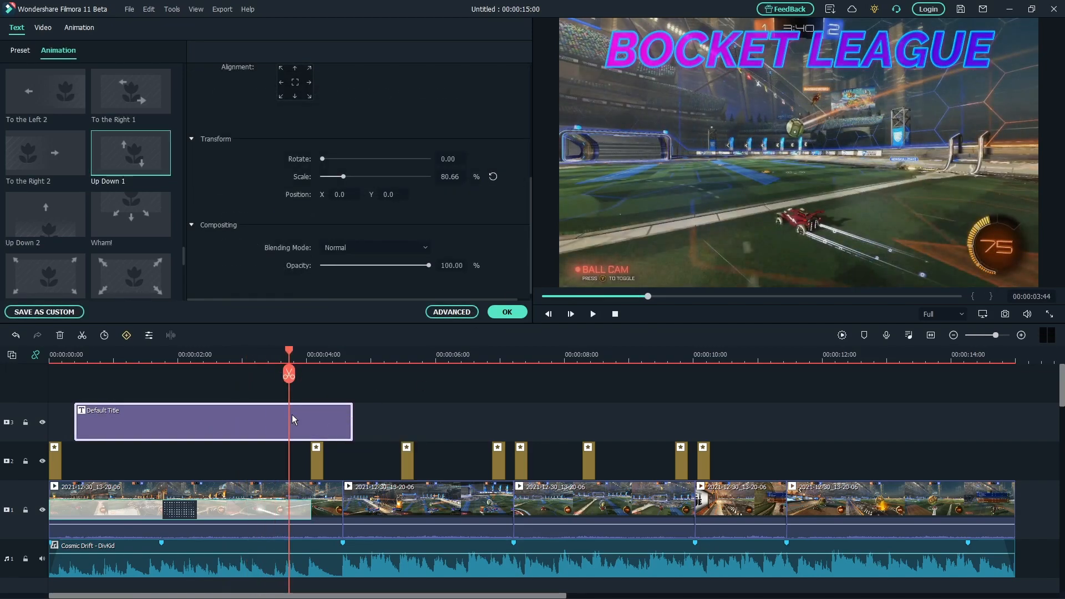
- Set the title group's Y position to 0, confirm the title edits and preview the montage from the start
left_click(663, 54)
left_click(414, 59)
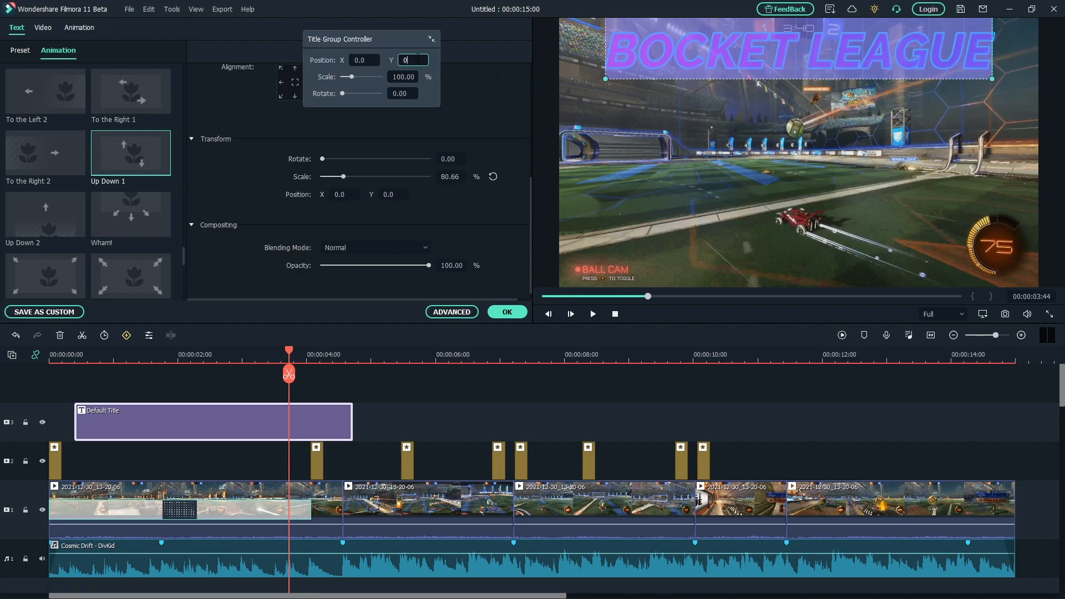
key("Return")
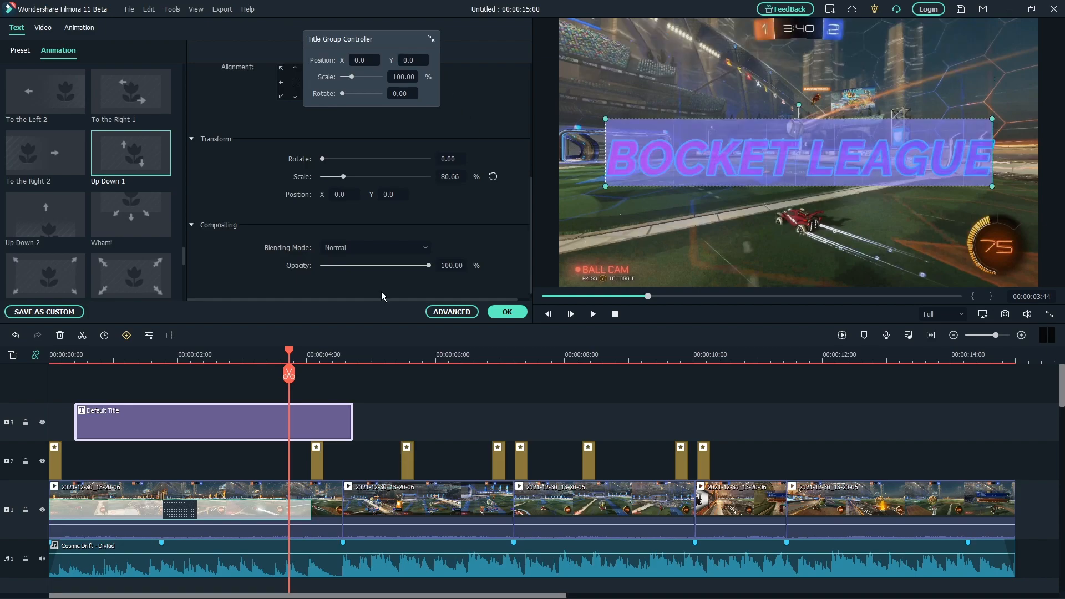
left_click(507, 311)
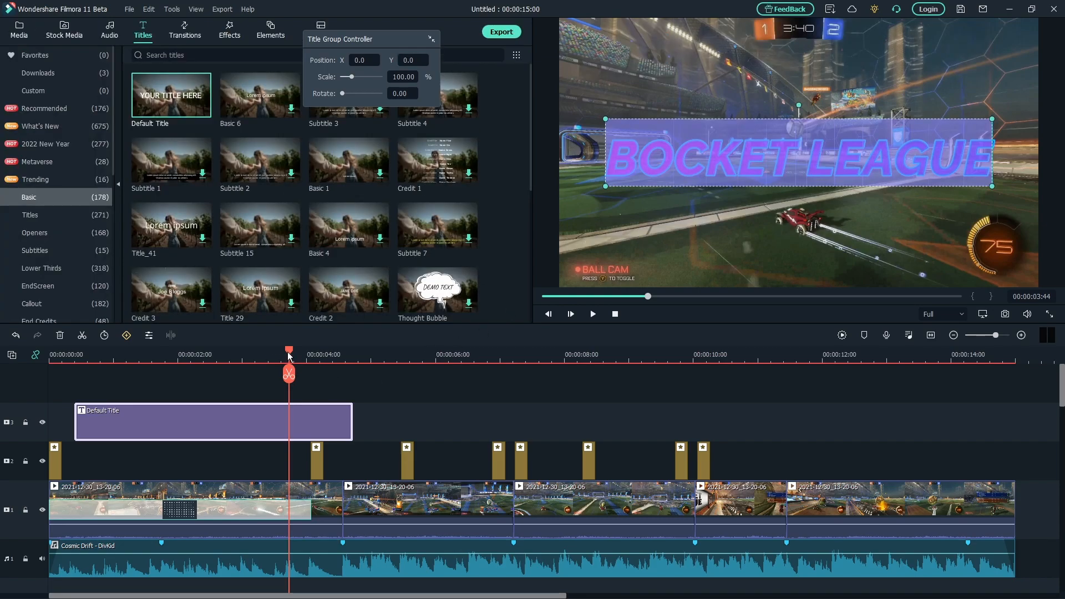
left_click_drag(289, 357, 35, 358)
left_click(474, 389)
key("space")
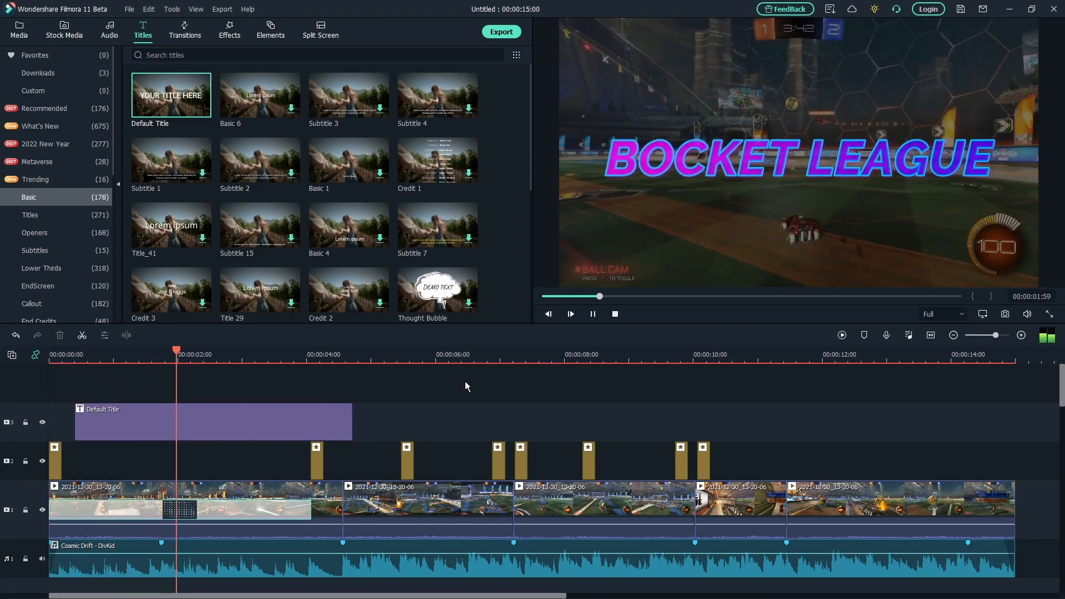
key("space")
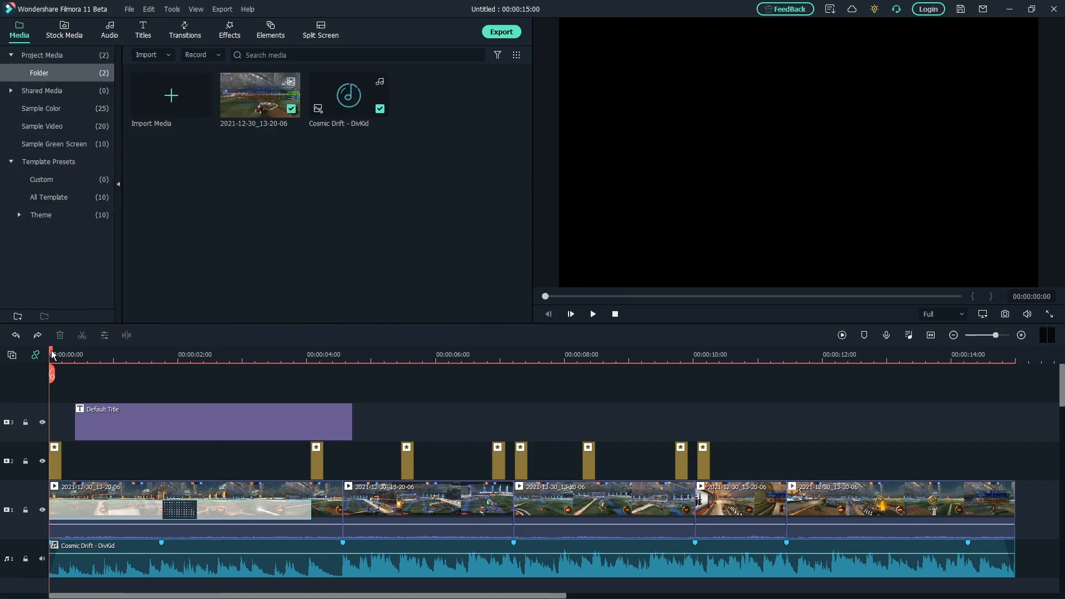
- Add the Extreme effect on a new track above the title clip and trim it to the title's length
left_click_drag(52, 355, 208, 380)
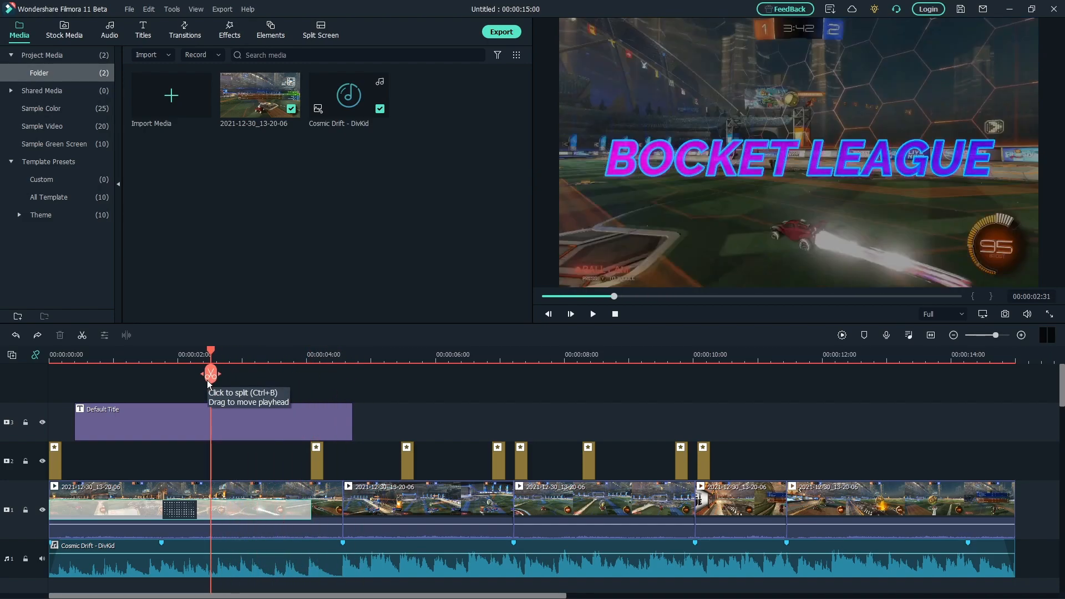
left_click(244, 435)
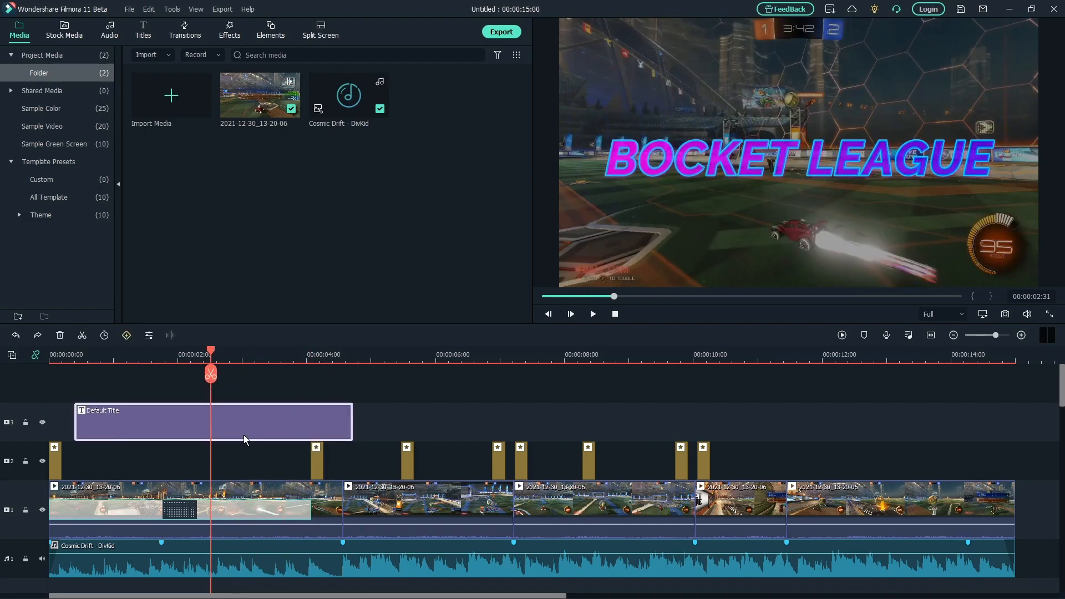
left_click(233, 30)
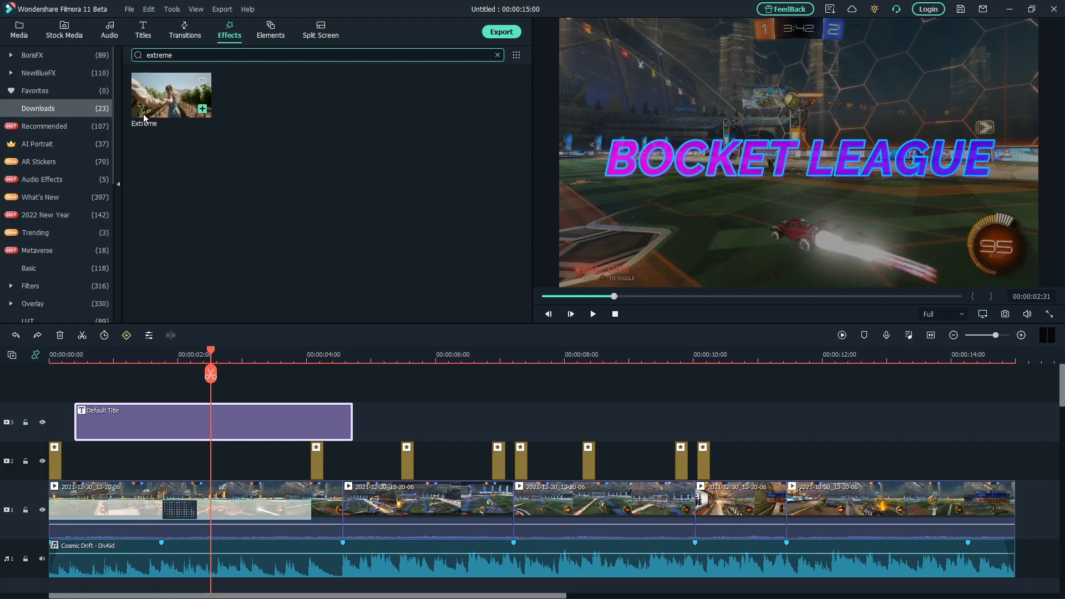
left_click(166, 101)
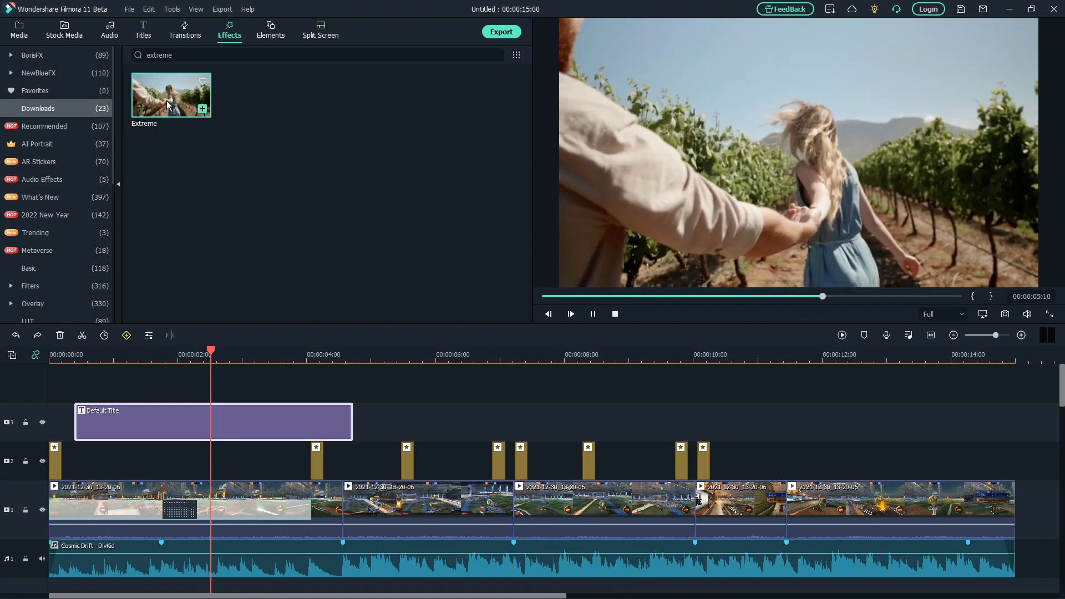
left_click_drag(166, 101, 76, 394)
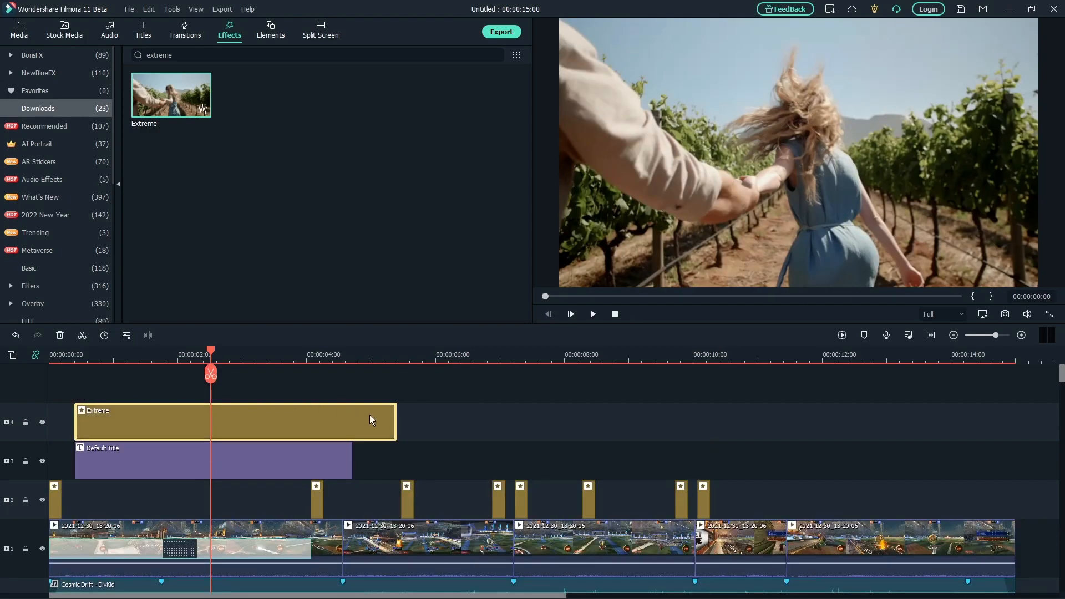
left_click_drag(397, 417, 352, 419)
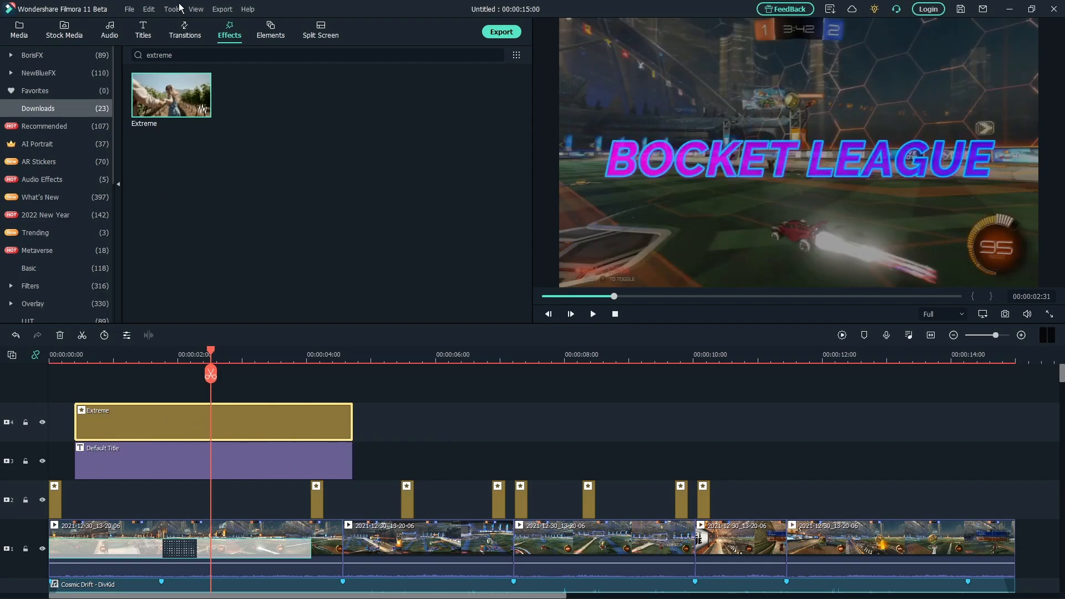
- Lower the Extreme effect's Frequency to 2.08 and play the title section to check the shake
double_click(171, 428)
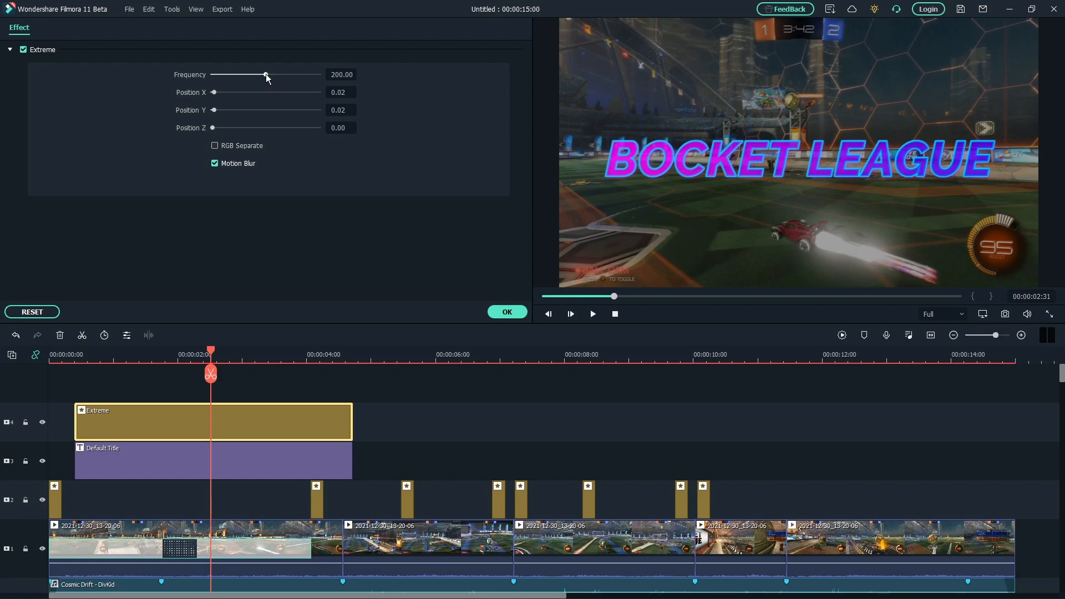
left_click_drag(266, 74, 213, 71)
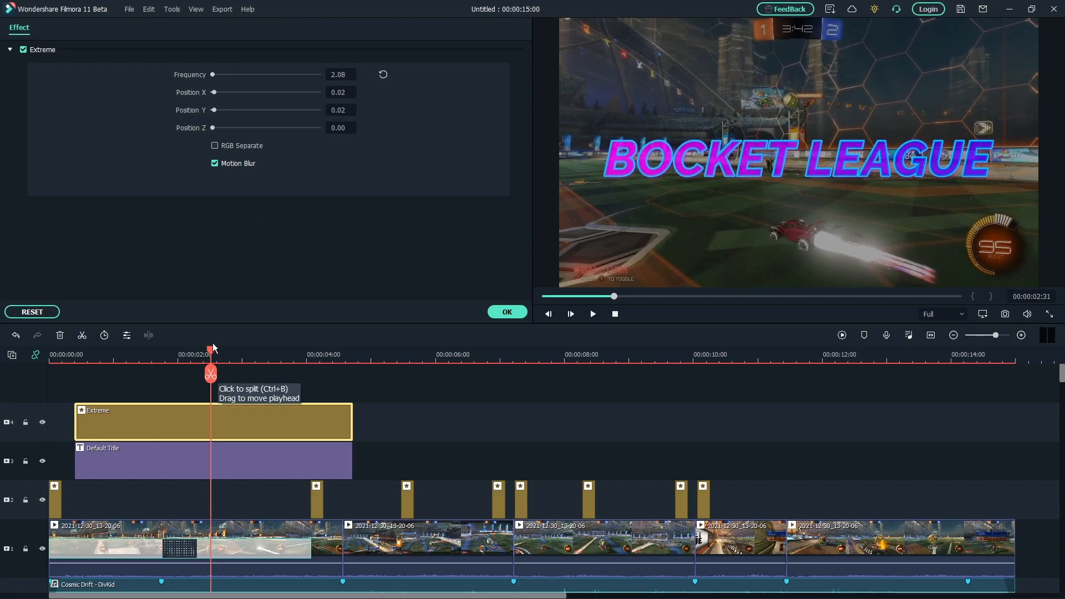
left_click_drag(211, 355, 77, 355)
key("space")
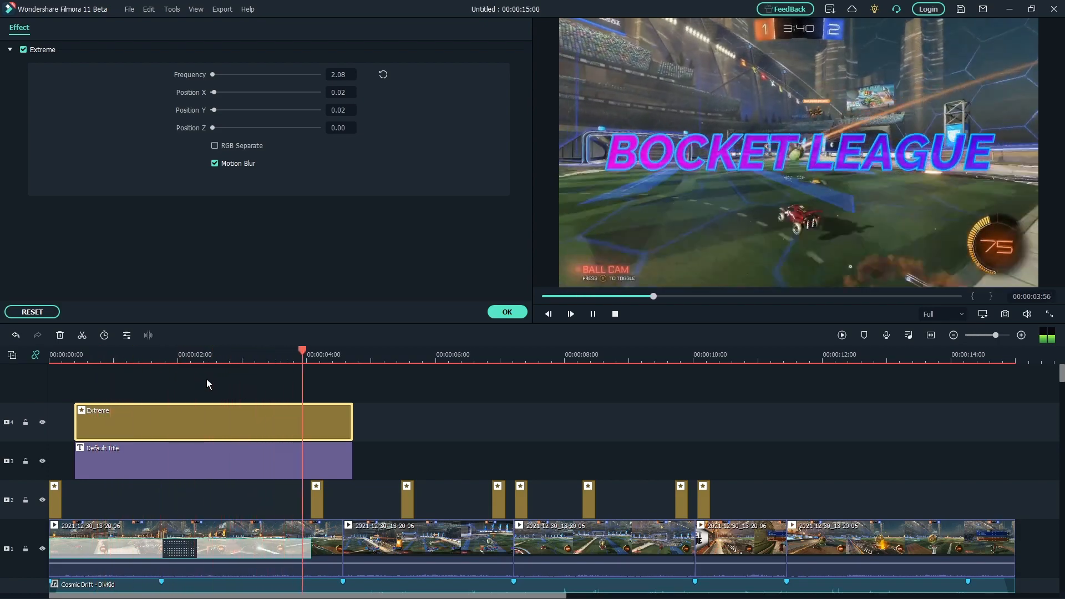
key("space")
left_click(83, 355)
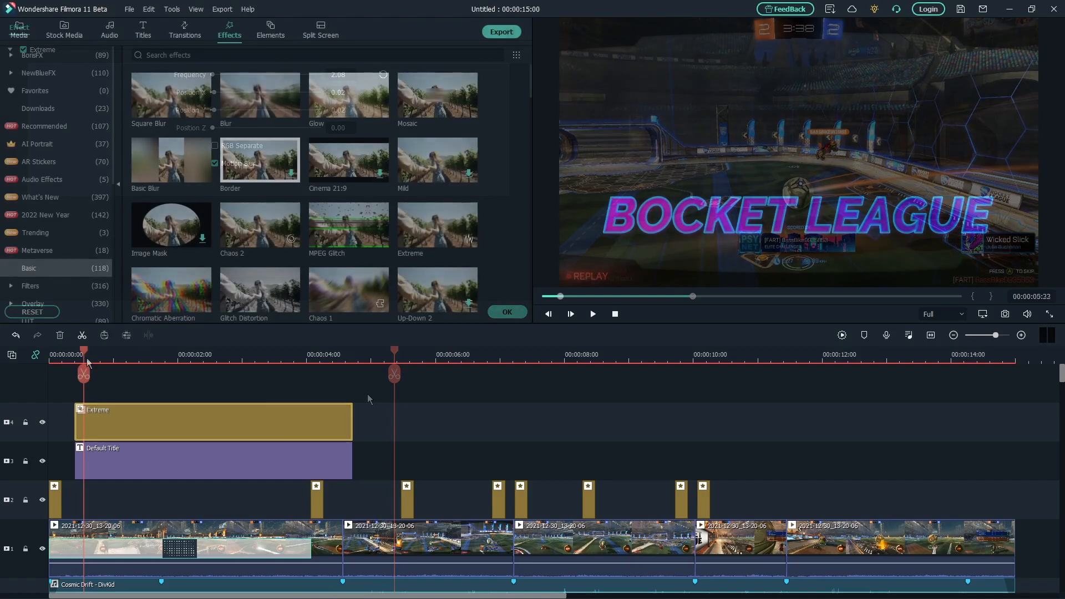
- Move the Blur effect in the second gameplay clip so it is centred on 00:00:06:38
left_click_drag(86, 358, 477, 394)
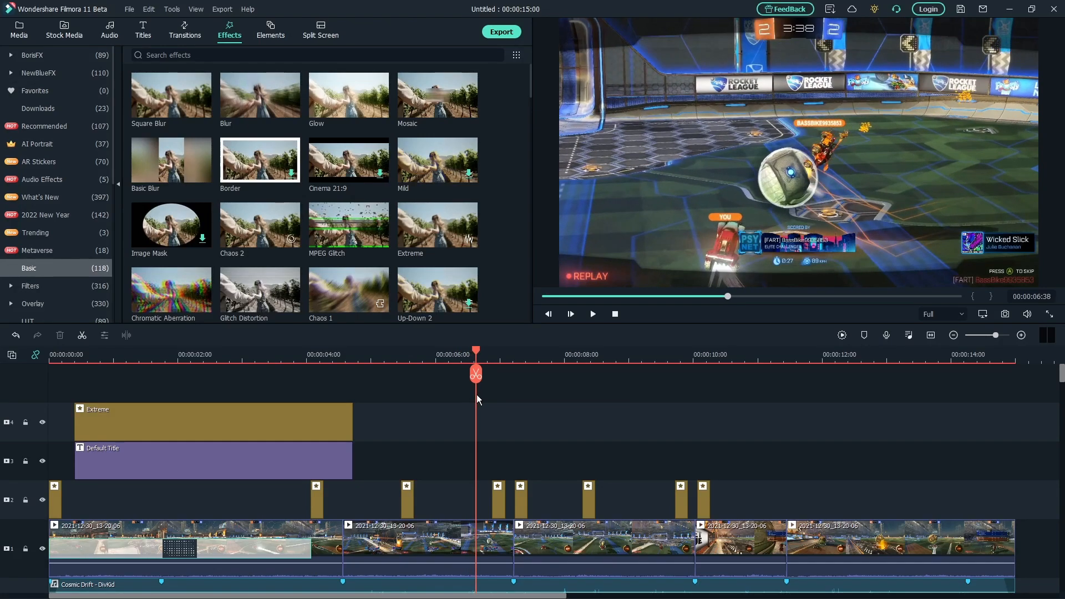
left_click_drag(496, 500, 469, 496)
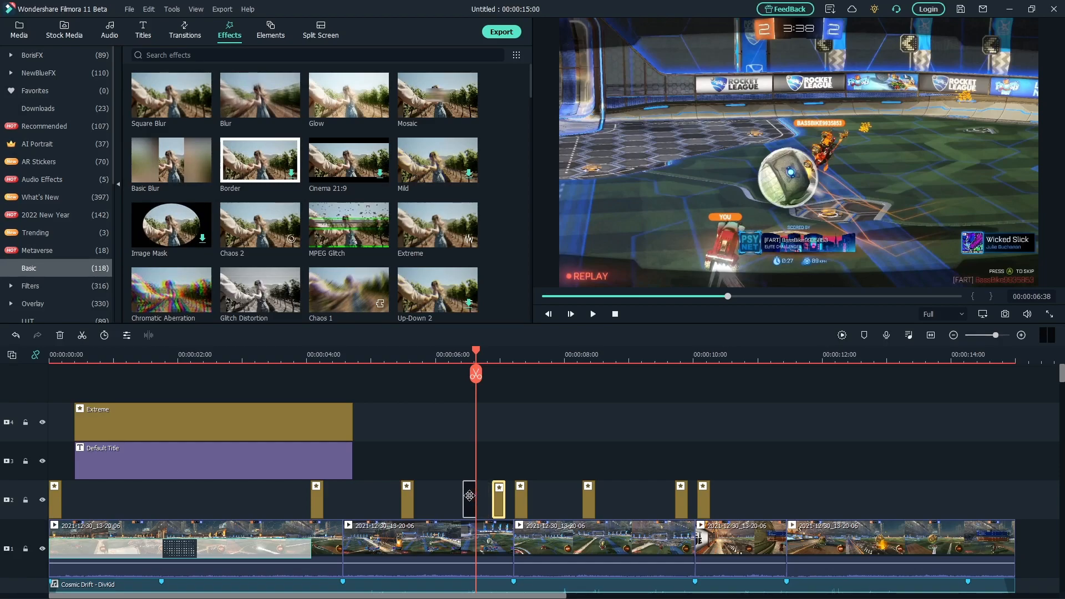
scroll(480, 492, "up", 5)
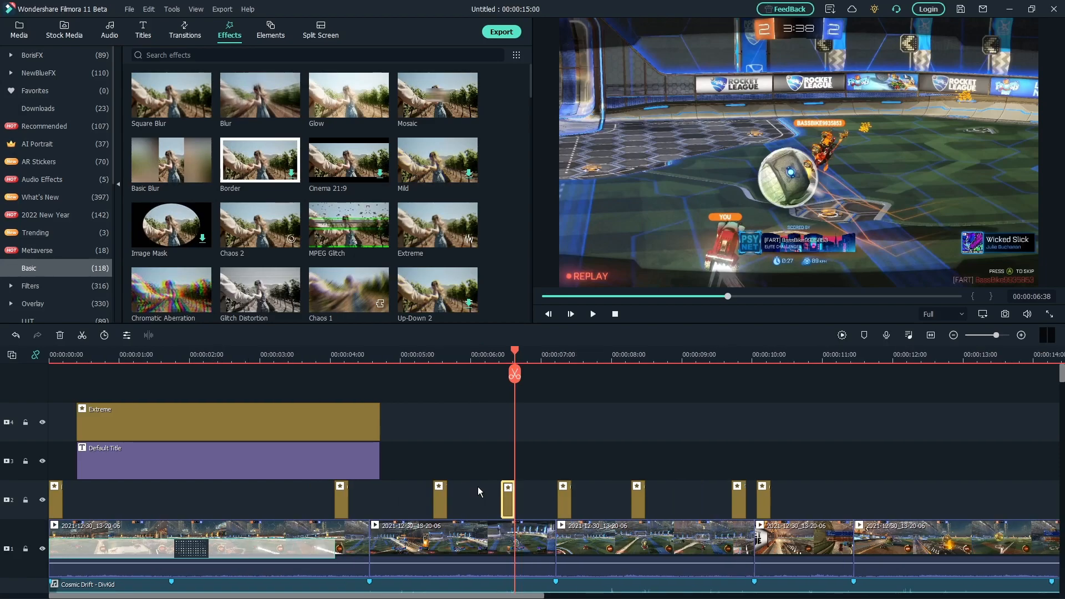
scroll(597, 502, "up", 2)
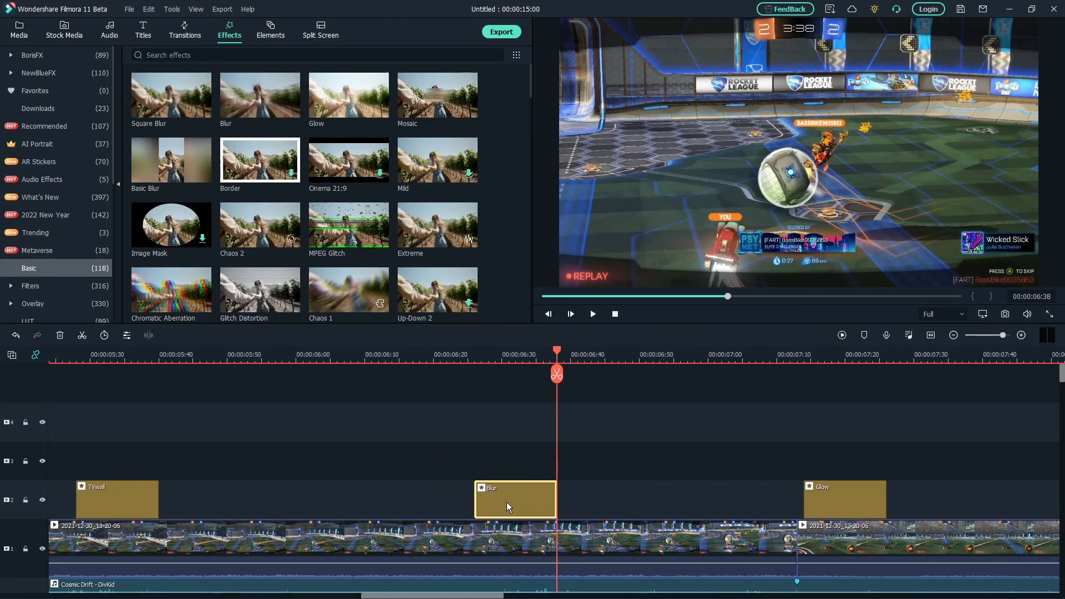
left_click_drag(528, 500, 568, 500)
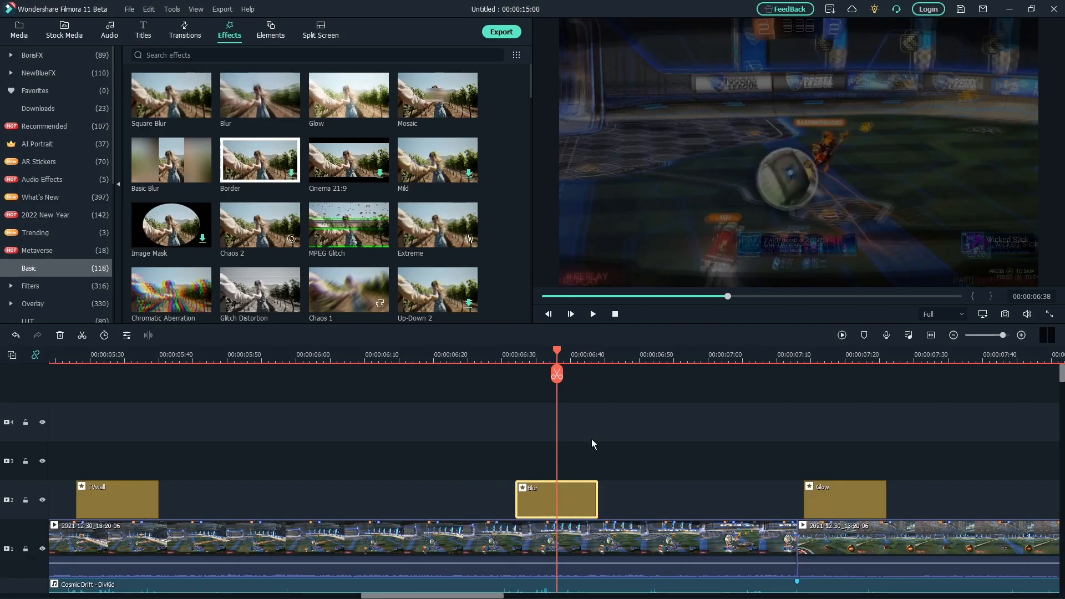
- Play the second gameplay clip to check the timing of the Blur effect
scroll(592, 438, "down", 1)
scroll(591, 438, "down", 1)
scroll(591, 438, "up", 1)
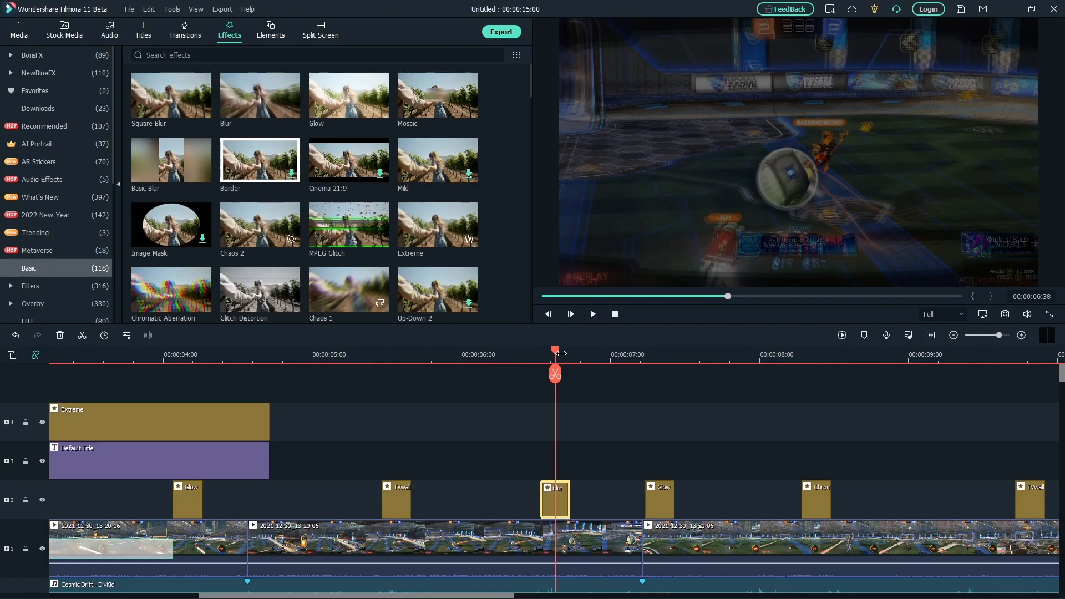
left_click_drag(560, 354, 262, 356)
key("space")
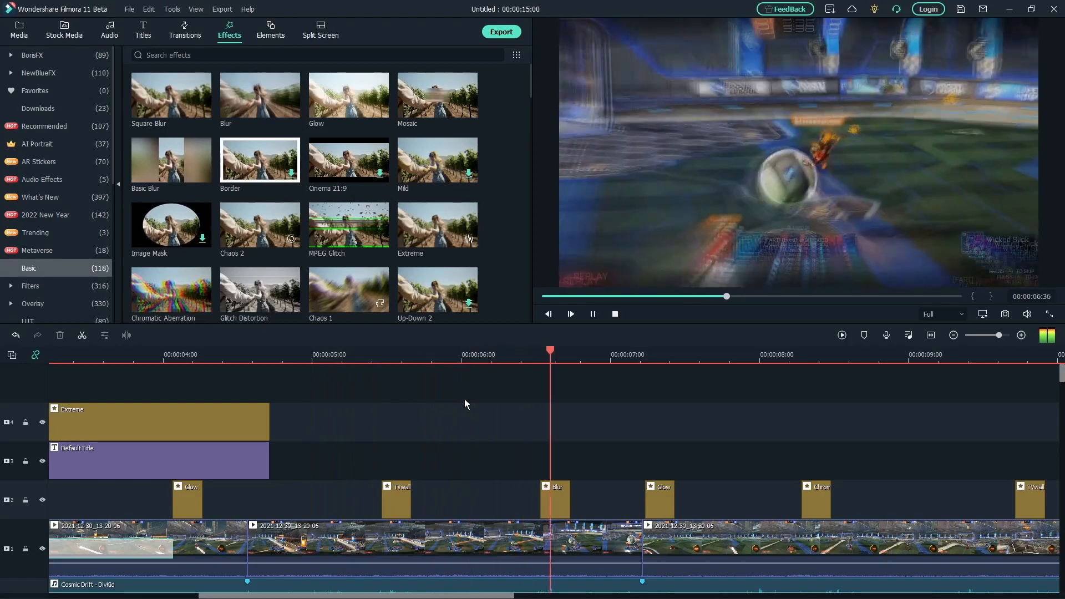
key("space")
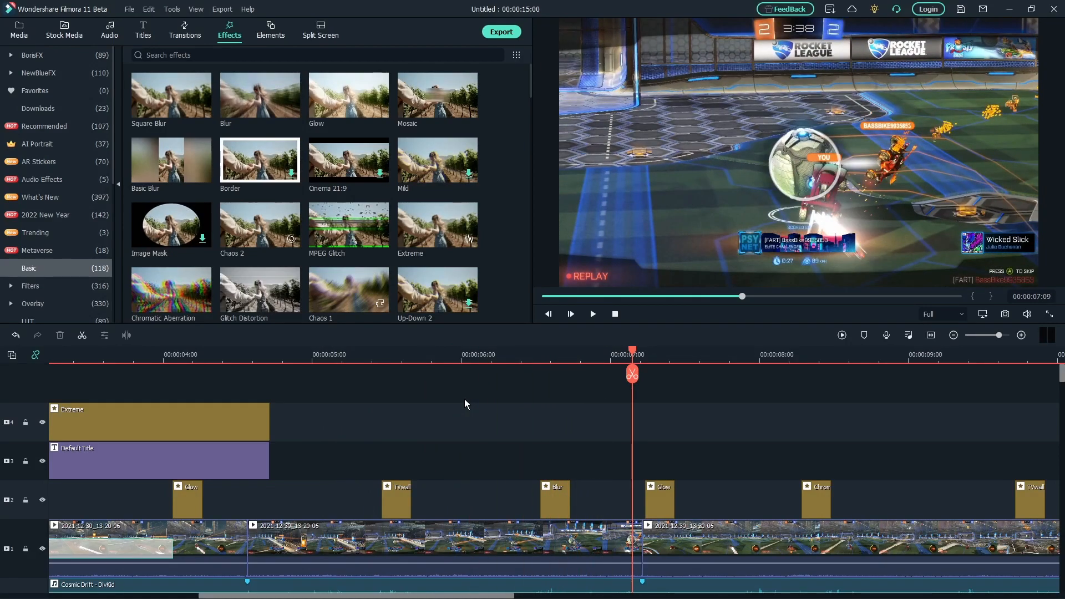
- Extend the Blur effect's end to just past 00:00:07:00 and try extending its start to about 00:00:06:00
left_click(555, 499)
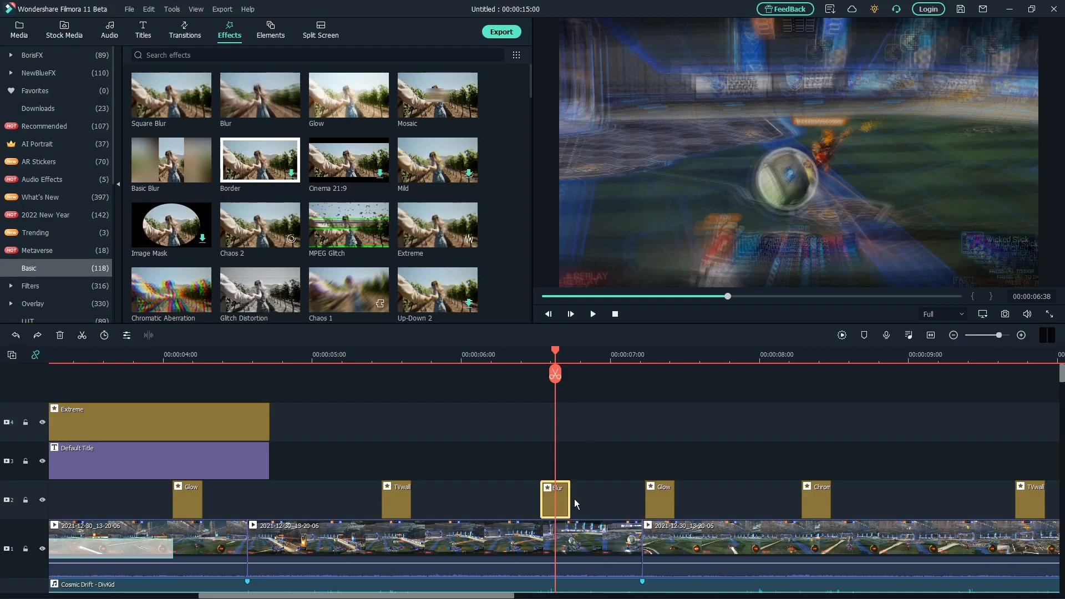
left_click_drag(569, 498, 617, 495)
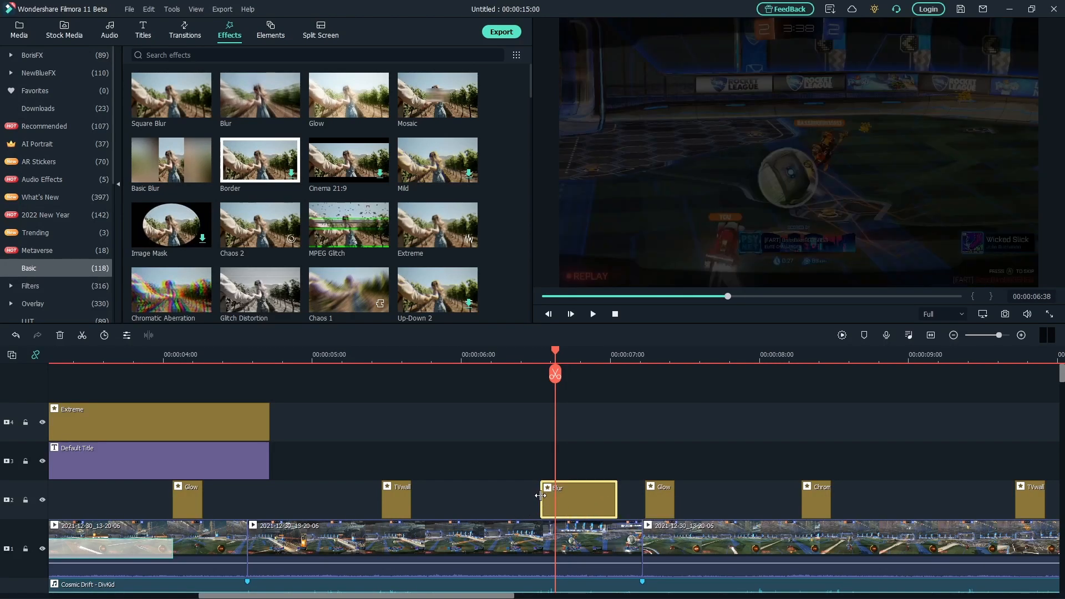
left_click_drag(541, 495, 466, 489)
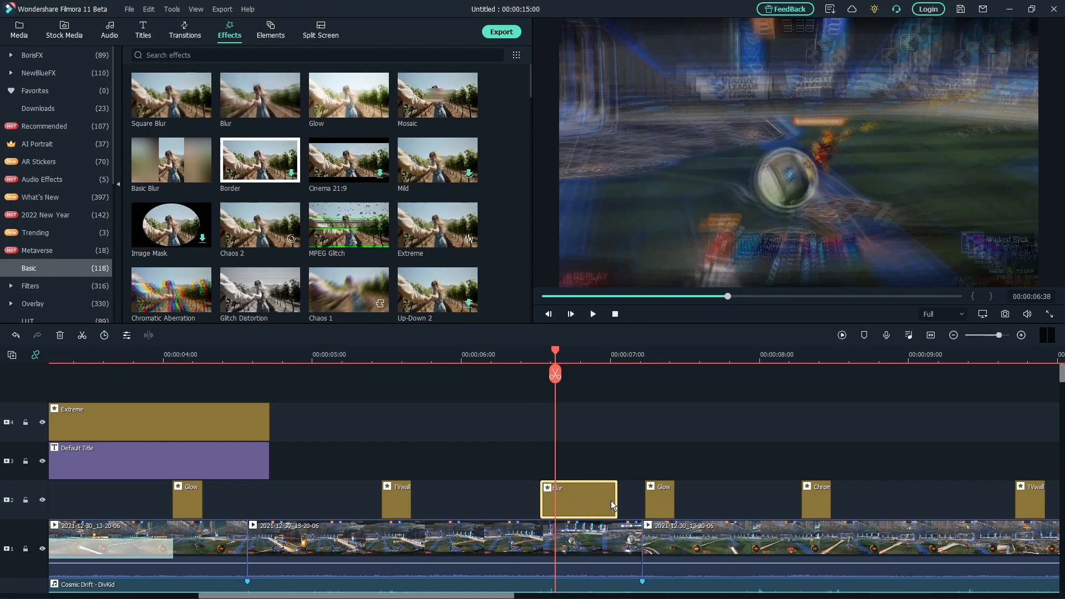
- Move the Blur effect slightly earlier so it is centred on 00:00:06:38, and play that section to check it
left_click(623, 492)
left_click_drag(590, 498, 561, 496)
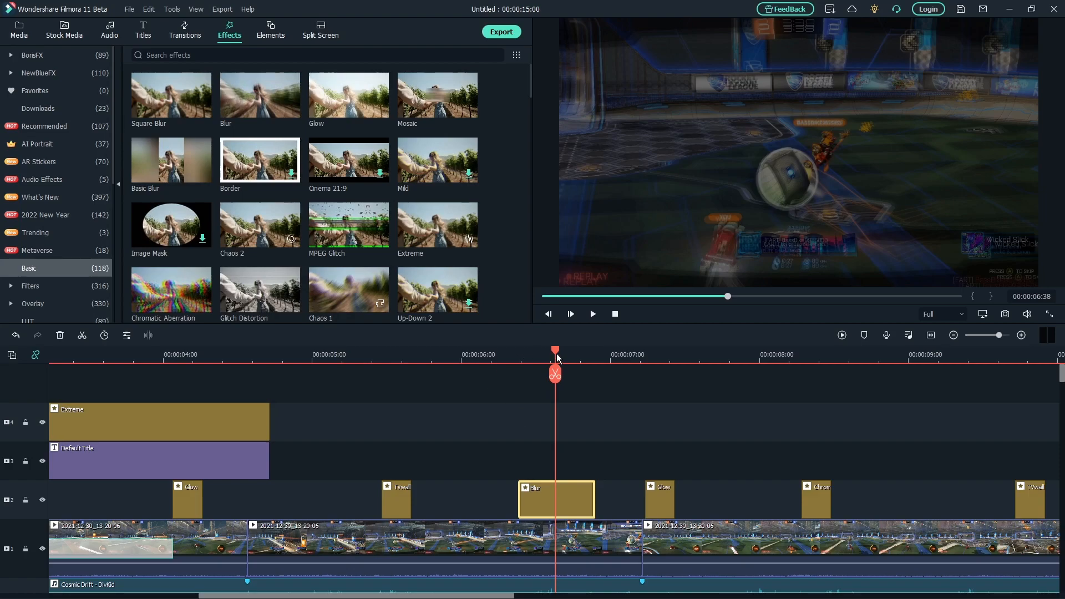
left_click_drag(509, 351, 466, 353)
left_click(705, 447)
key("space")
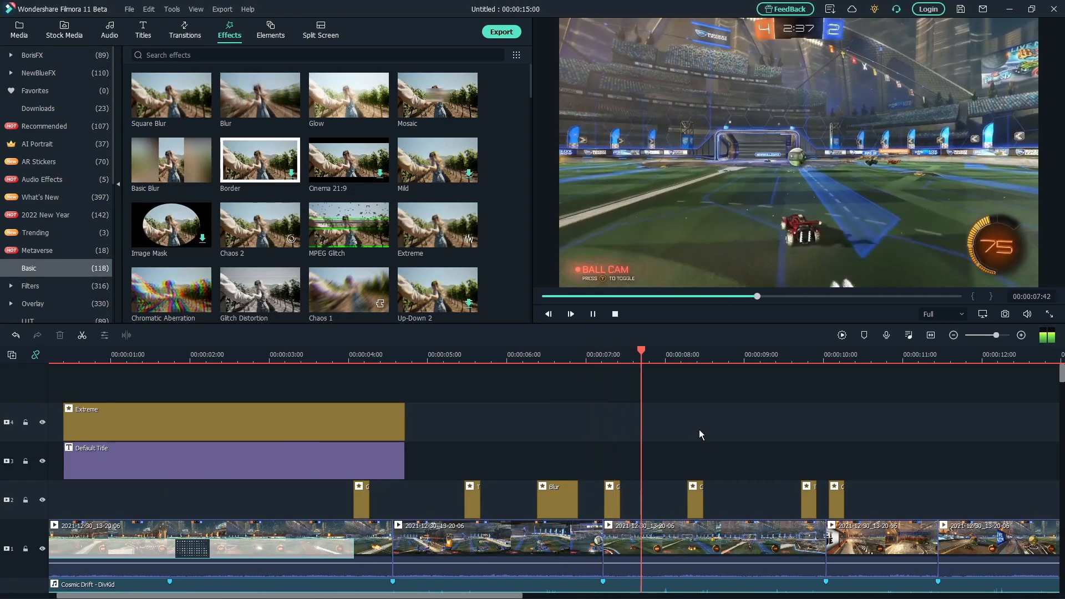
key("space")
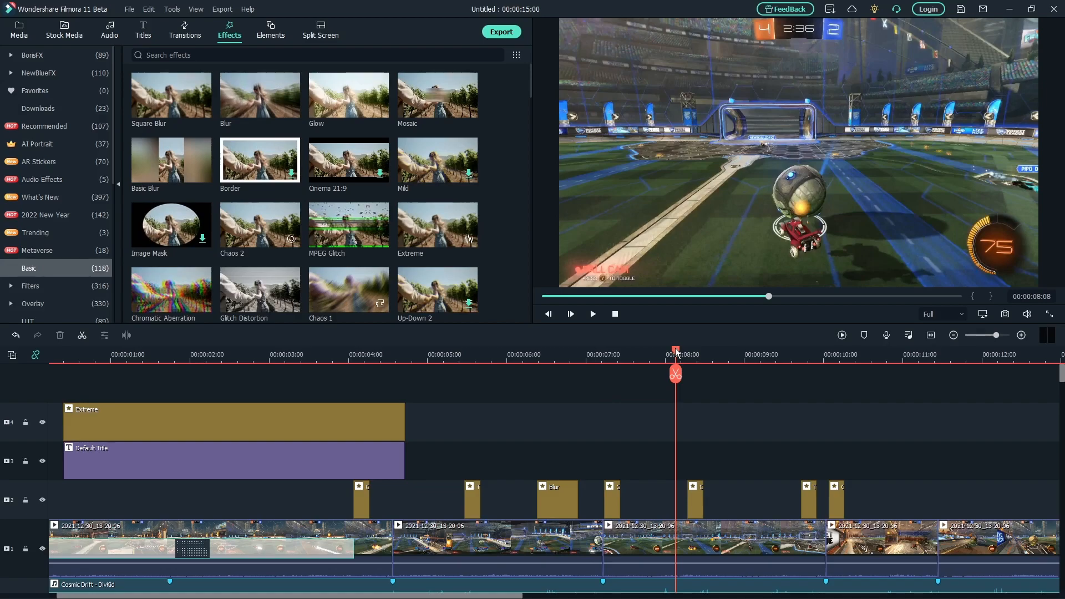
- Move the Chromatic Aberration effect in the third gameplay clip onto the ball hit at 00:00:08:08 and play the section
mouse_move(676, 352)
left_mouse_down()
mouse_move(703, 353)
mouse_move(675, 356)
left_mouse_up()
scroll(740, 432, "up", 6)
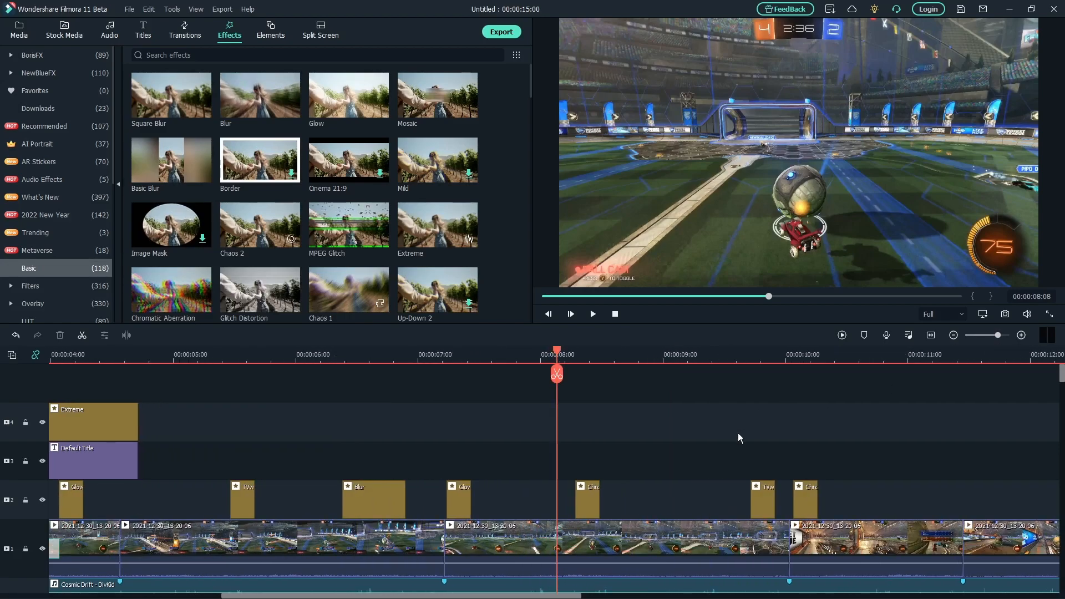
left_click_drag(647, 501, 552, 499)
scroll(607, 427, "down", 2)
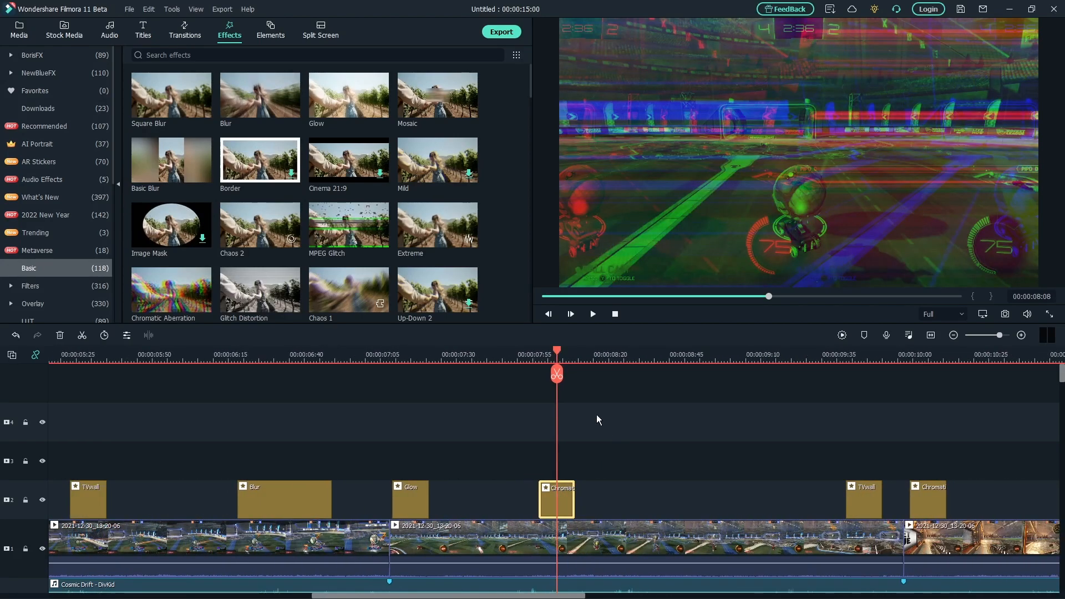
left_click_drag(557, 351, 527, 353)
left_click(643, 435)
key("space")
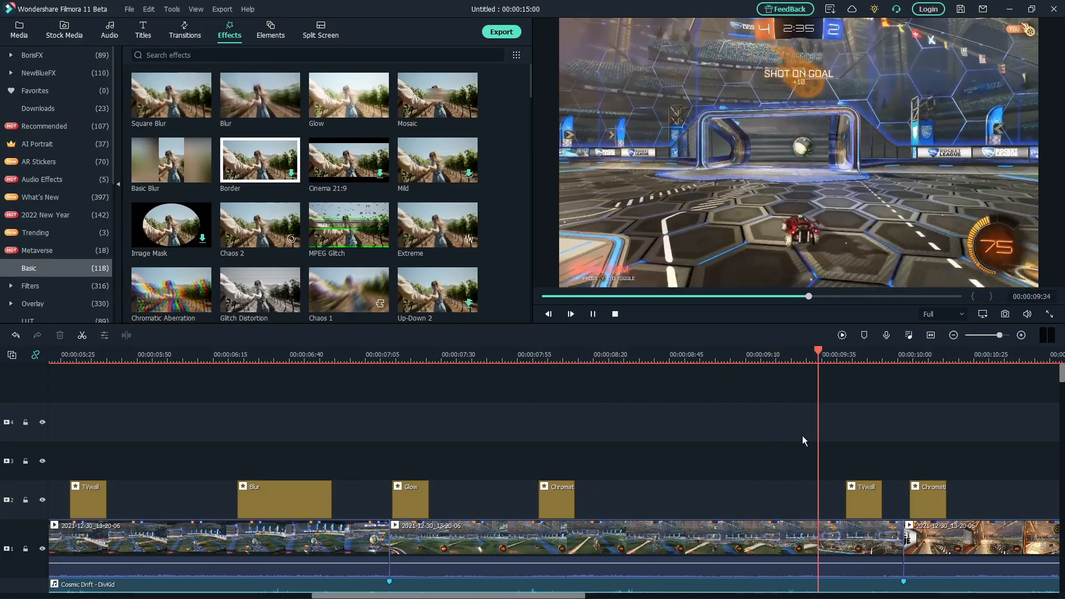
key("space")
- Examine the shot on goal at 00:00:09:42 and look through the Basic effects library
left_click_drag(907, 355, 844, 355)
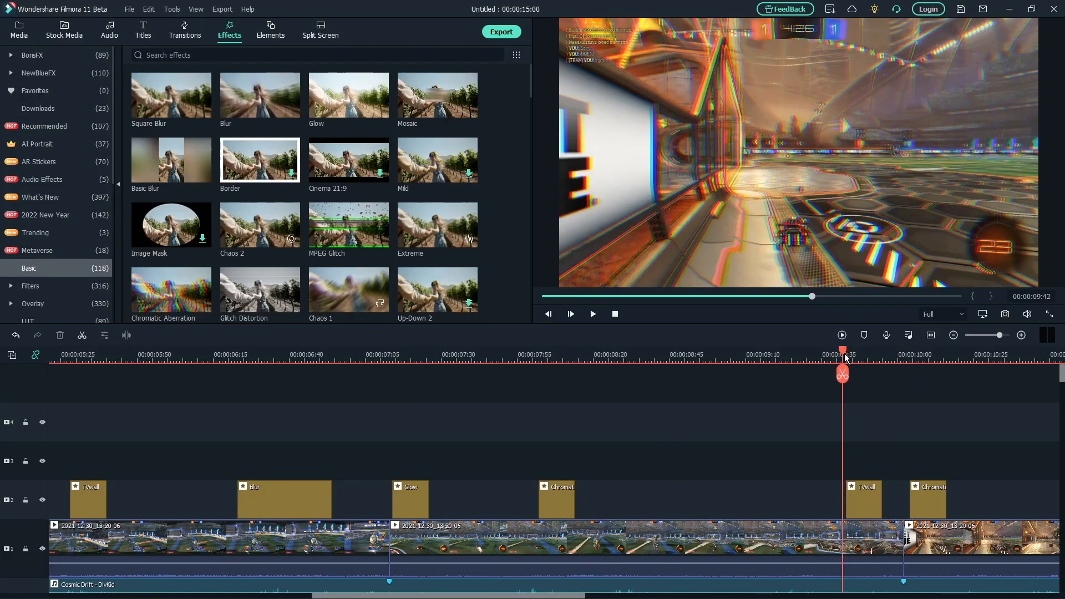
scroll(778, 448, "down", 1)
scroll(780, 453, "up", 1)
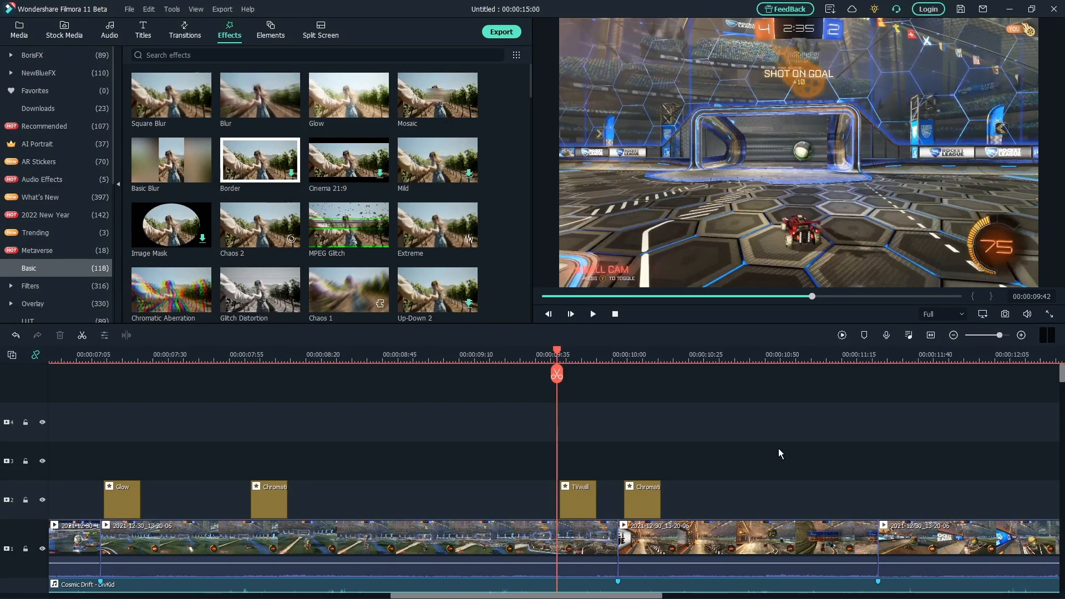
mouse_move(558, 358)
left_mouse_down()
mouse_move(570, 357)
mouse_move(558, 355)
left_mouse_up()
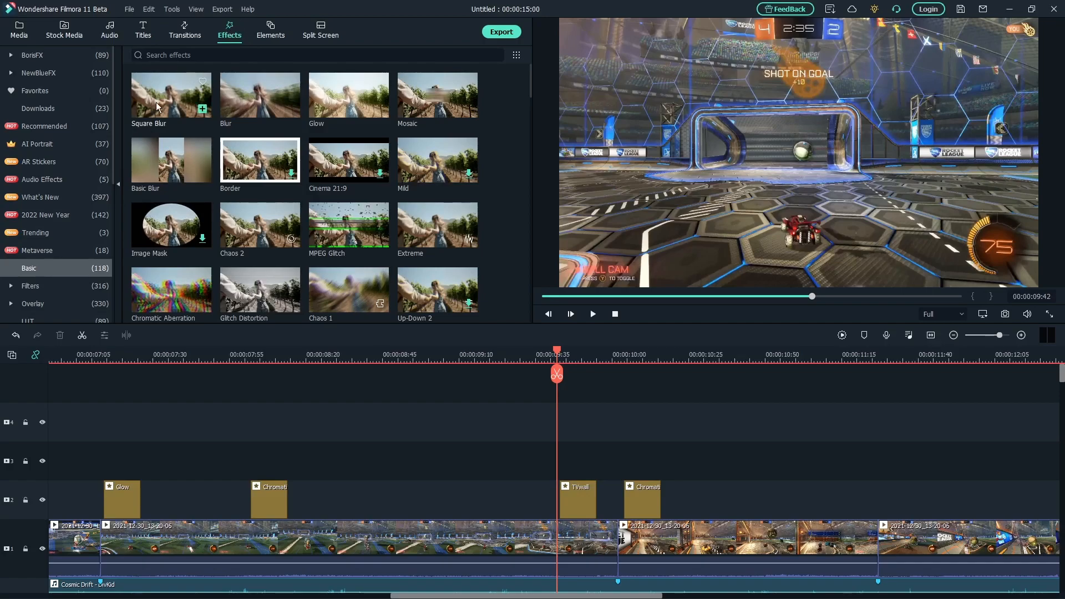
scroll(350, 119, "down", 20)
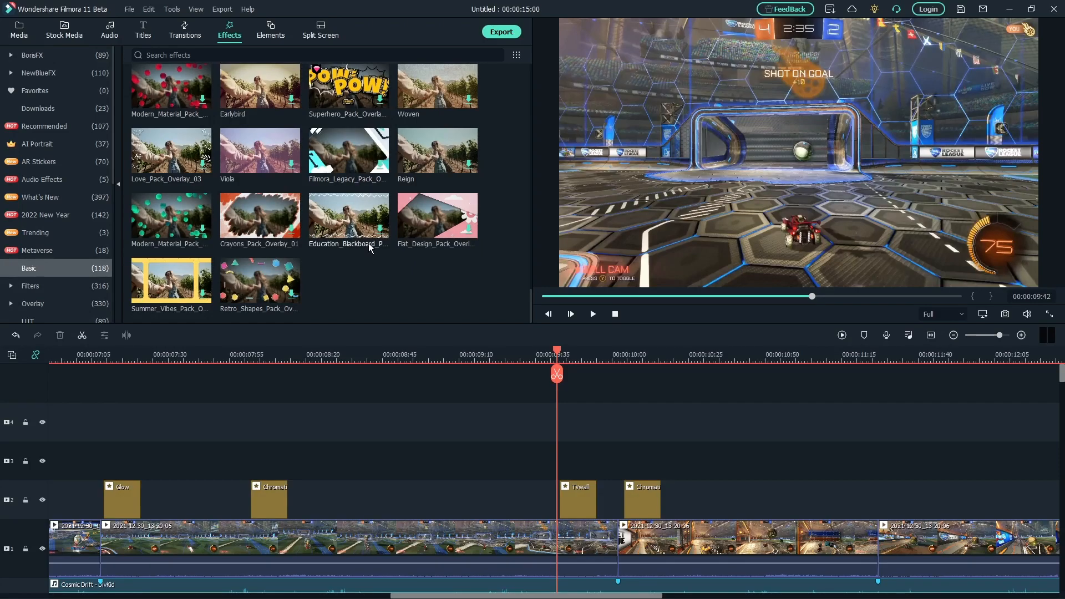
scroll(371, 258, "up", 10)
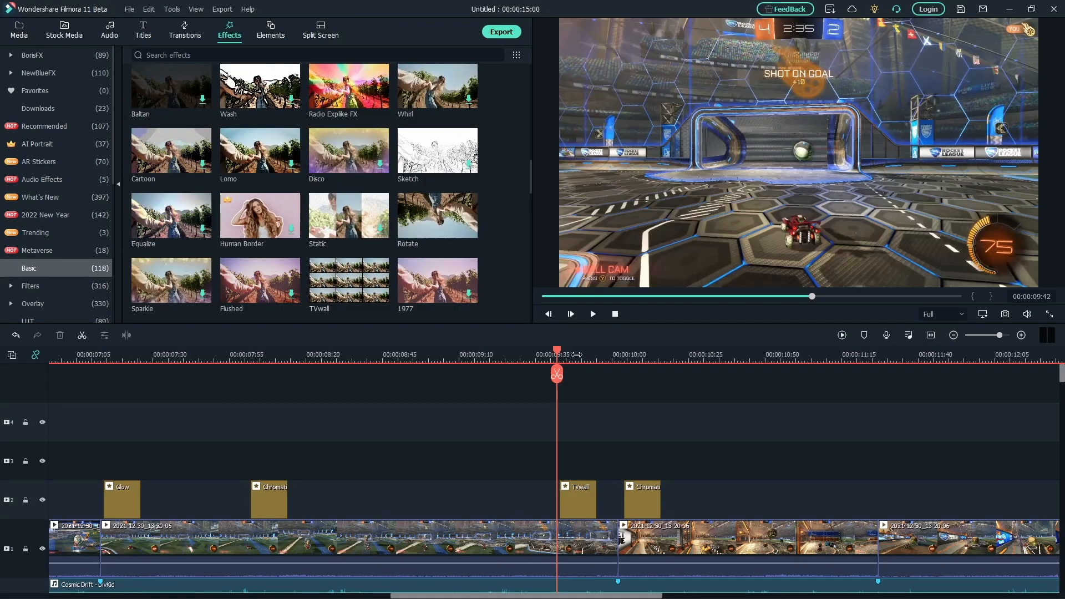
- Review the Glow and Blur moments on the timeline, search the effects library for glow and blur, and clear the search
left_click_drag(557, 355, 119, 372)
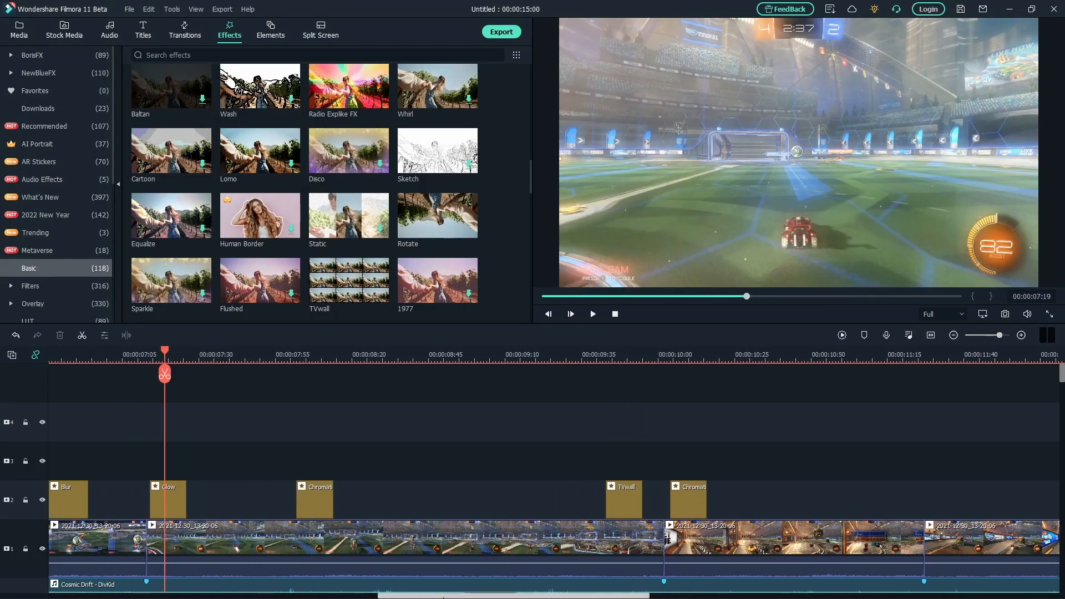
left_click(244, 56)
type("glow")
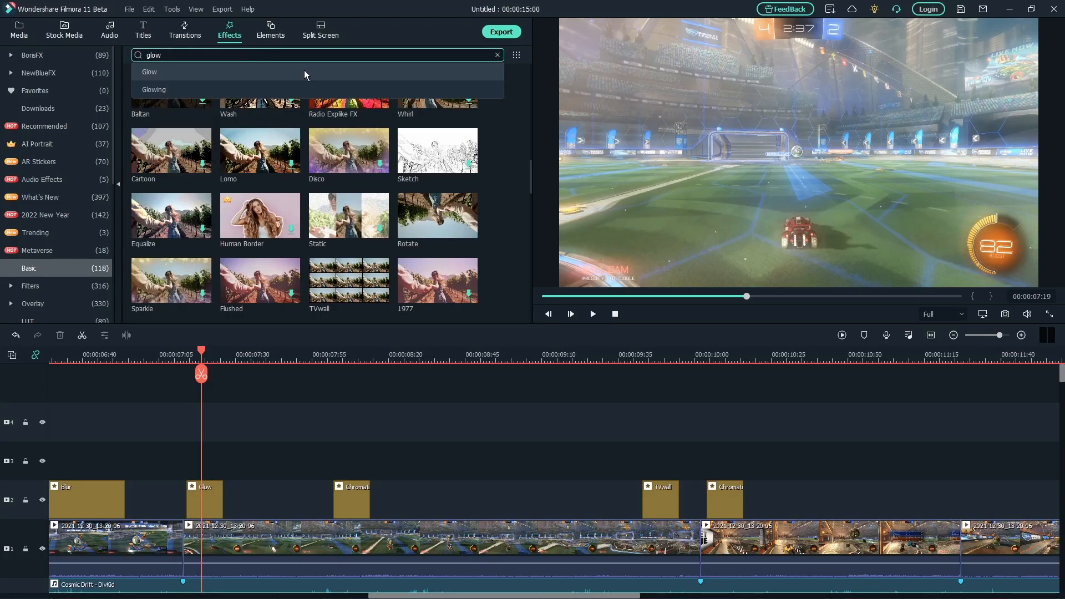
left_click(305, 70)
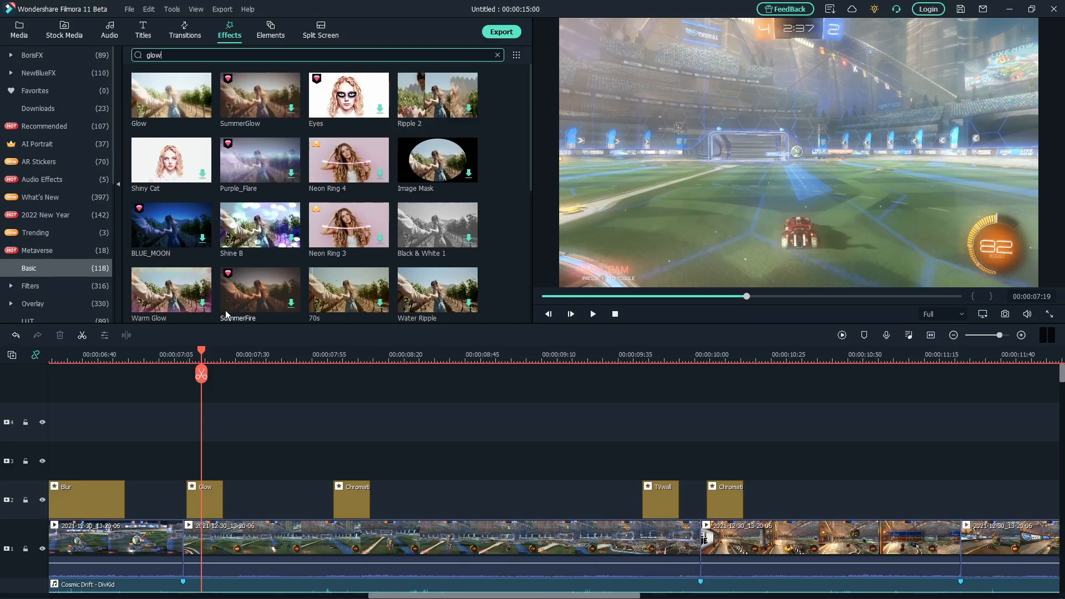
left_click_drag(204, 352, 86, 357)
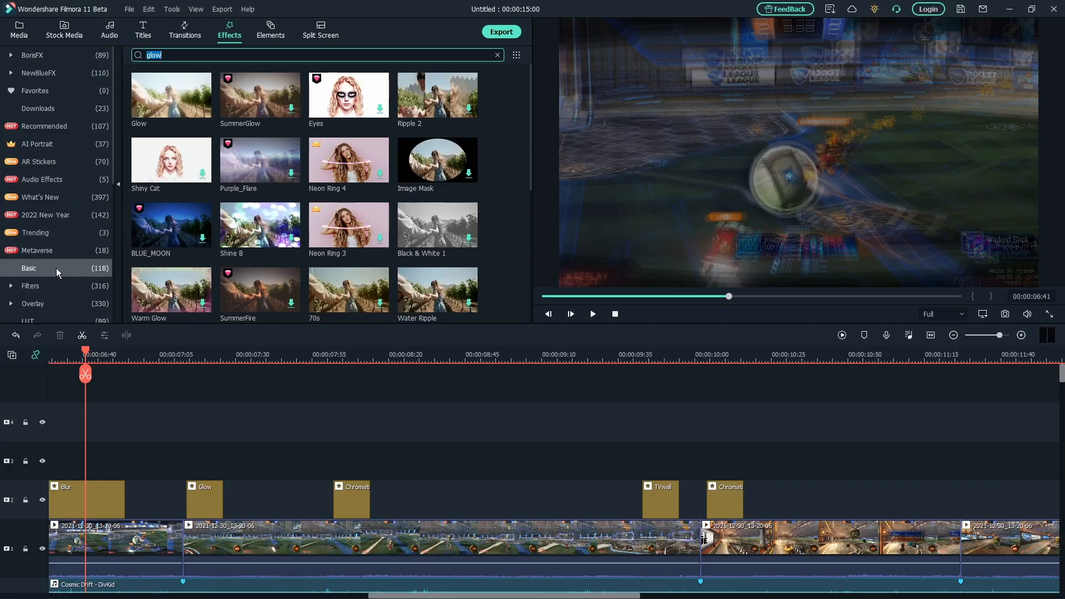
type("blur")
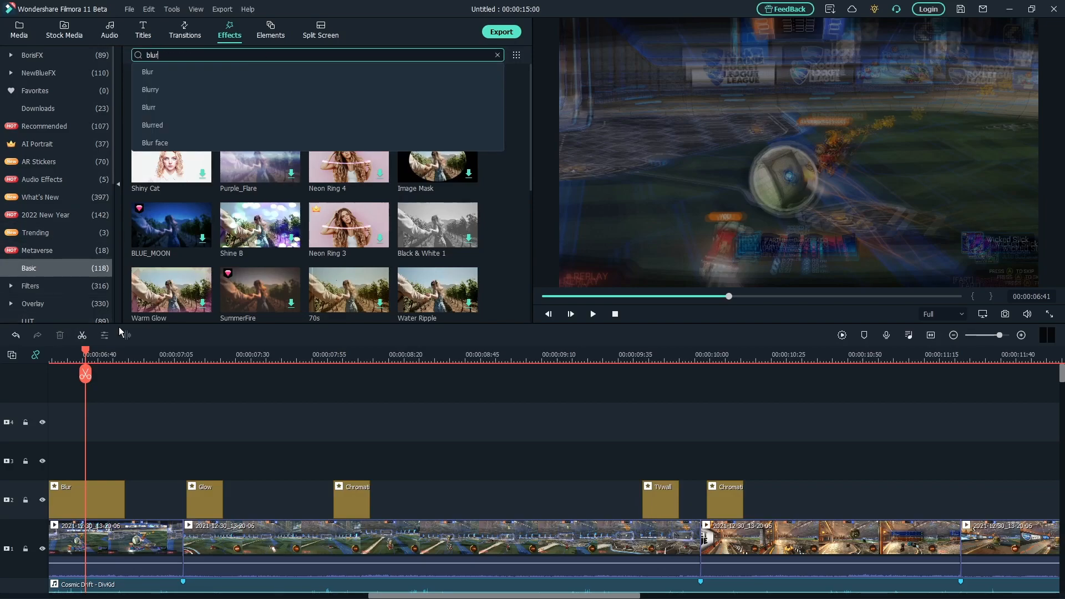
key("Return")
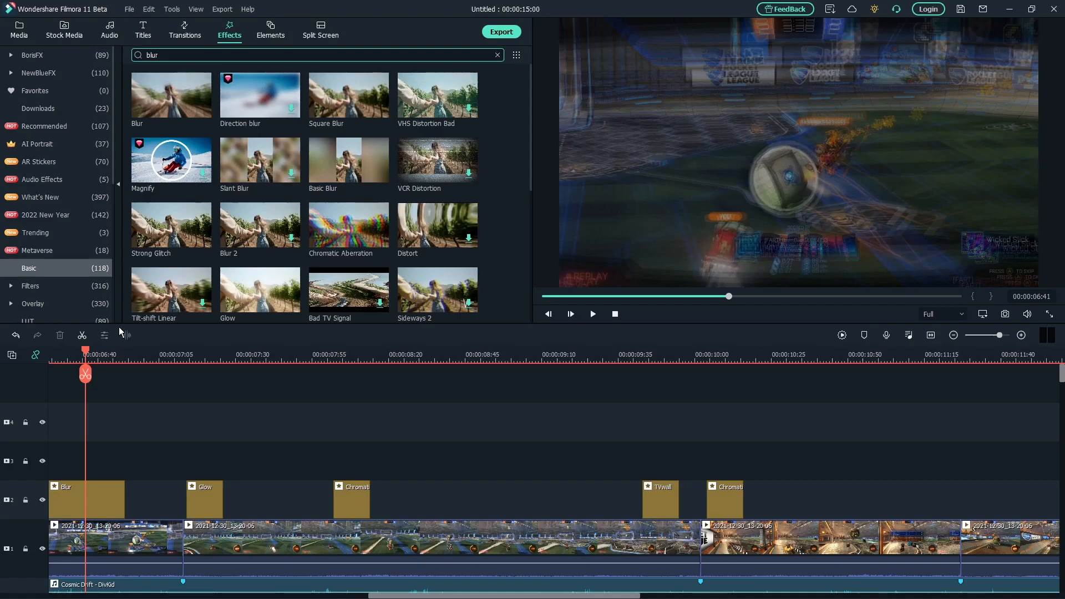
left_click(498, 55)
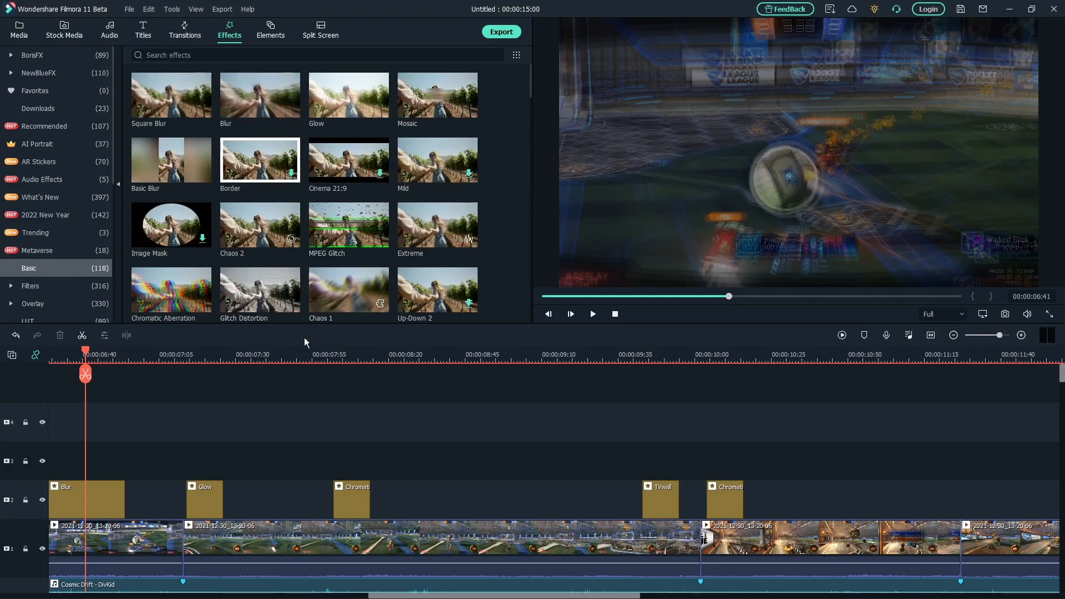
- Delete the Chromatic Aberration effect at the start of the fourth gameplay clip
left_click_drag(86, 351, 747, 357)
left_click(724, 497)
key("Delete")
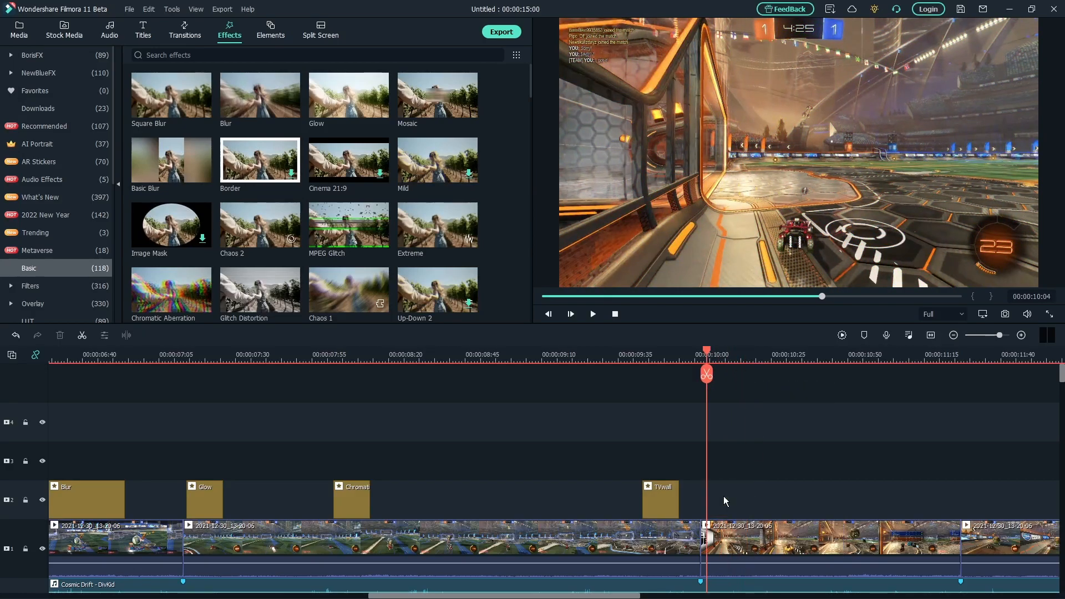
- Add the Shadow effect on track 4 from 00:00:10:43 and shorten it to end at 00:00:10:57
left_click_drag(712, 355, 844, 358)
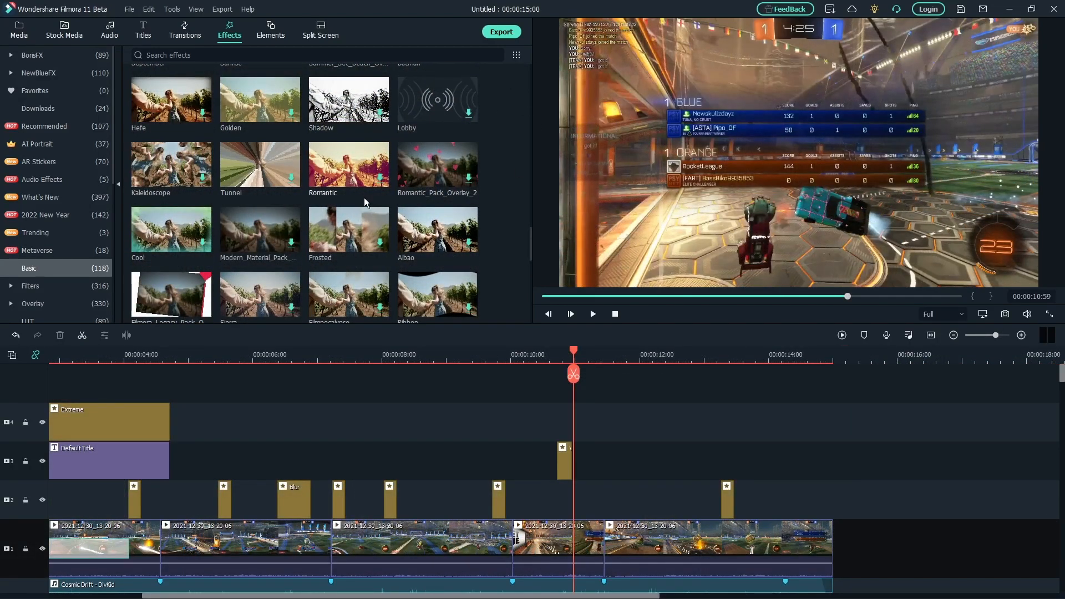
scroll(364, 199, "down", 5)
scroll(390, 232, "up", 1)
scroll(349, 254, "down", 1)
scroll(349, 254, "up", 3)
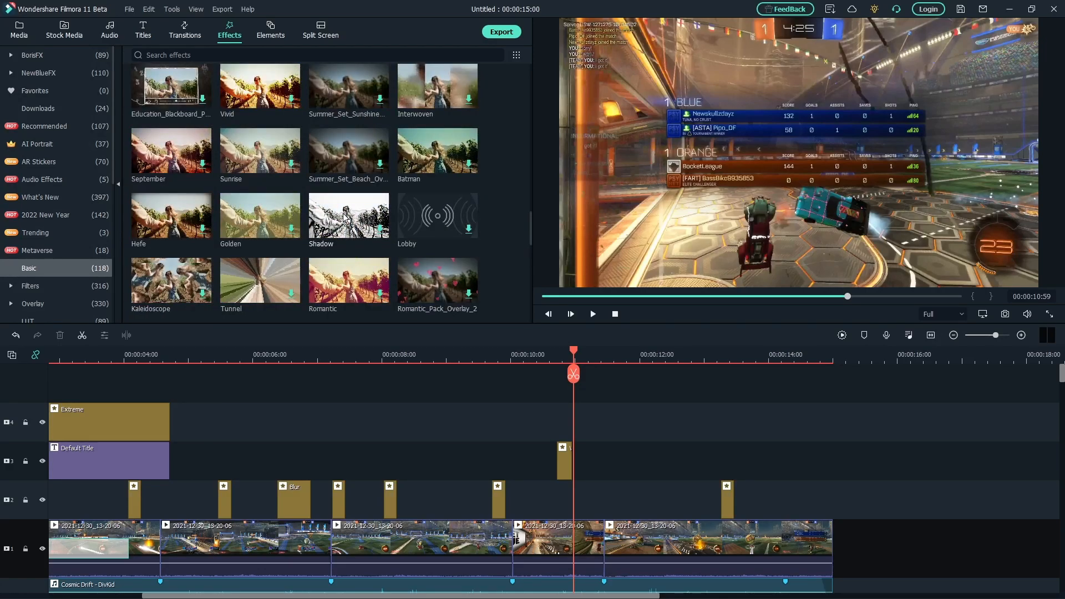
left_click_drag(345, 219, 645, 418)
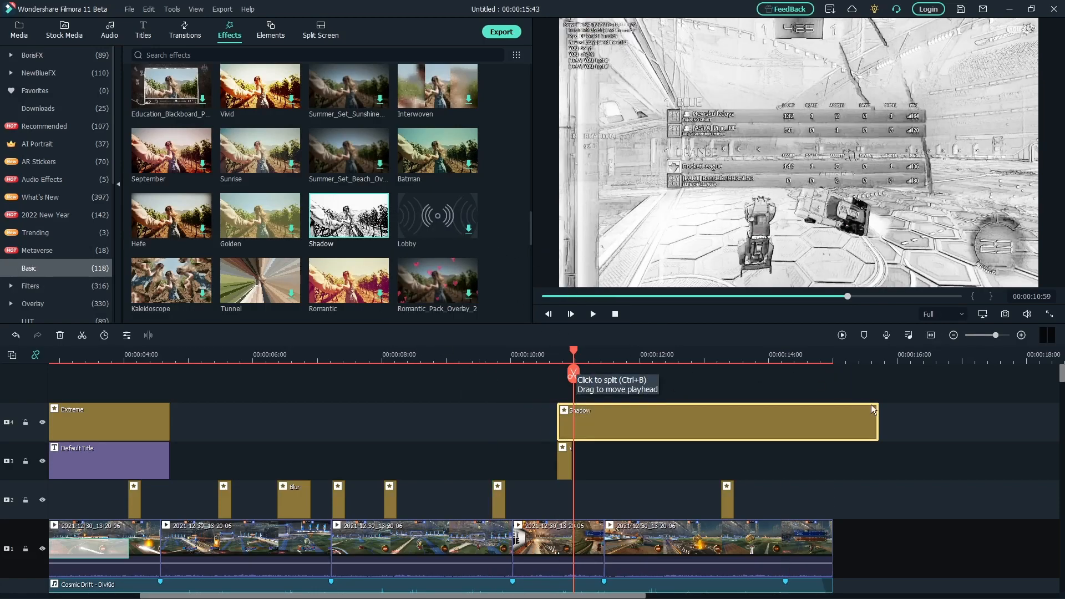
left_click_drag(880, 420, 571, 420)
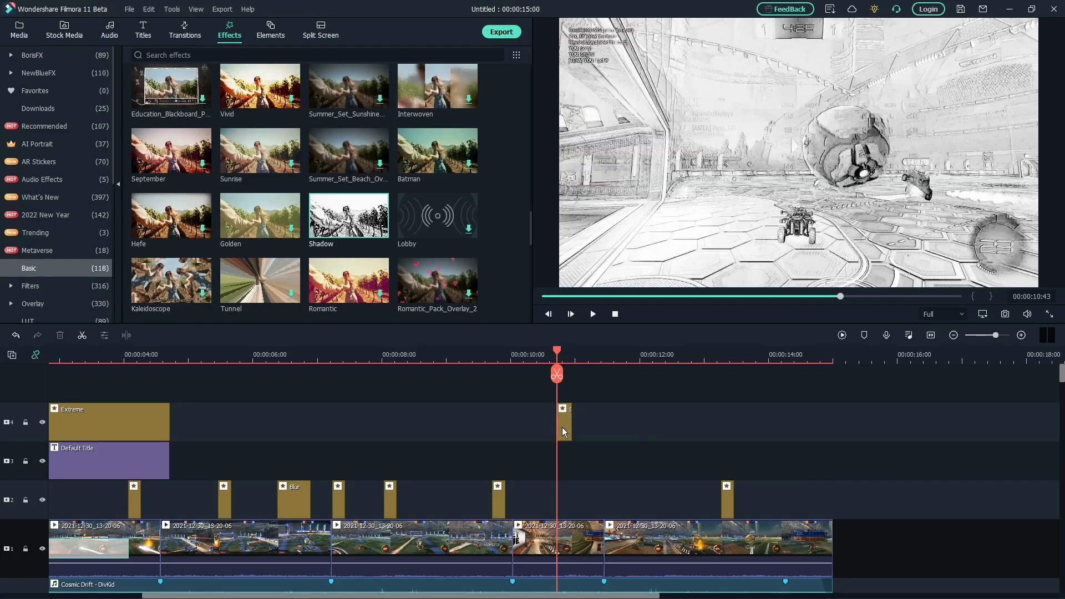
- Move the short Shadow effect down to track 2 and play the fourth gameplay clip to check its timing
left_click_drag(564, 428, 563, 500)
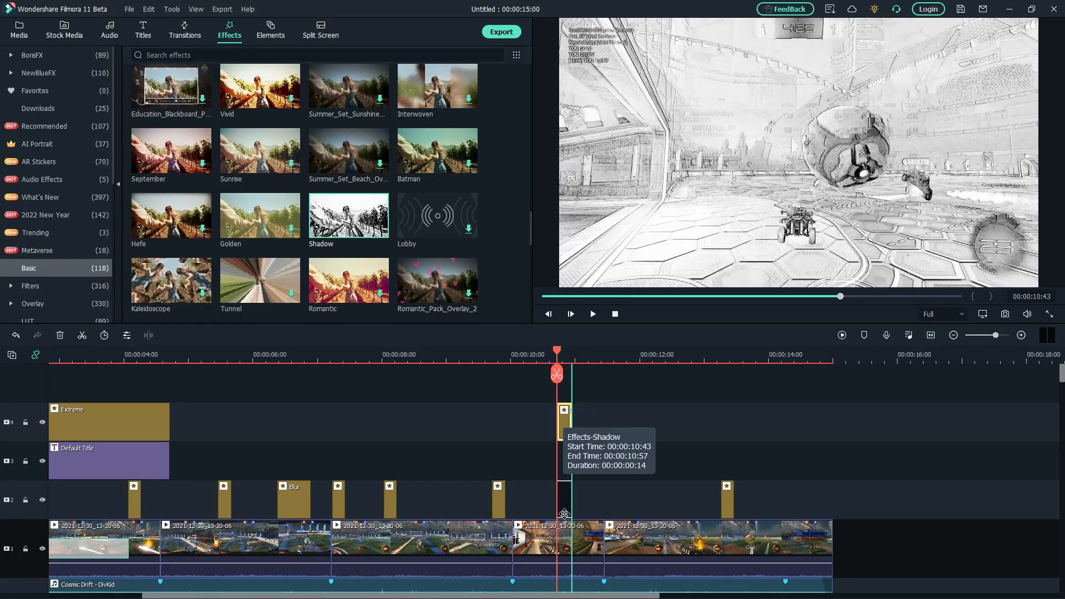
left_click(544, 354)
key("space")
key("space")
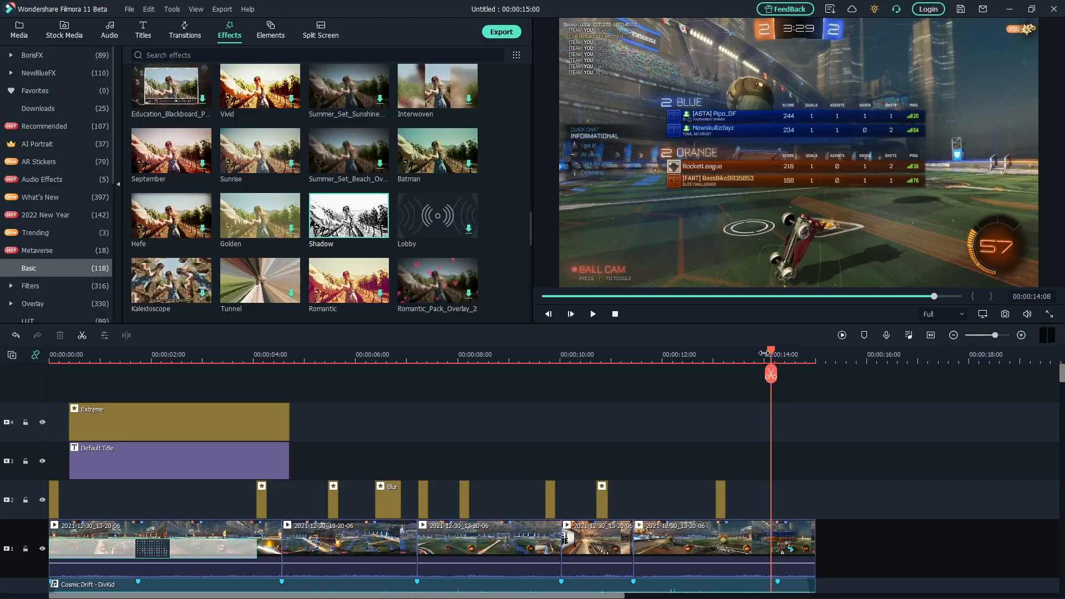
- Add a Dissolve transition at the end of the last gameplay clip and play the ending from about 00:00:12:00
left_click_drag(771, 349, 809, 350)
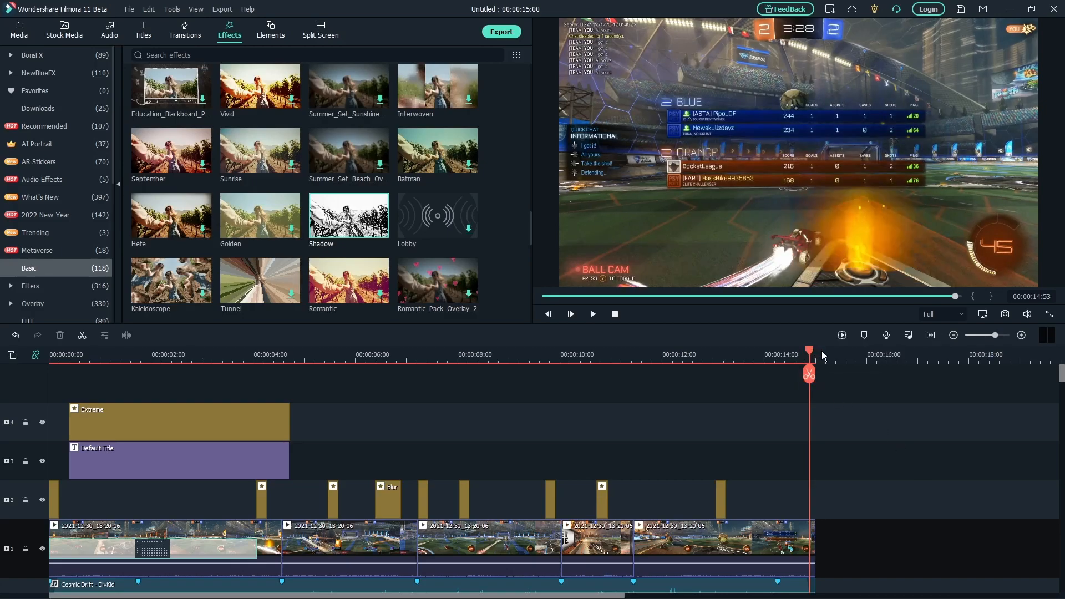
left_click_drag(809, 351, 773, 356)
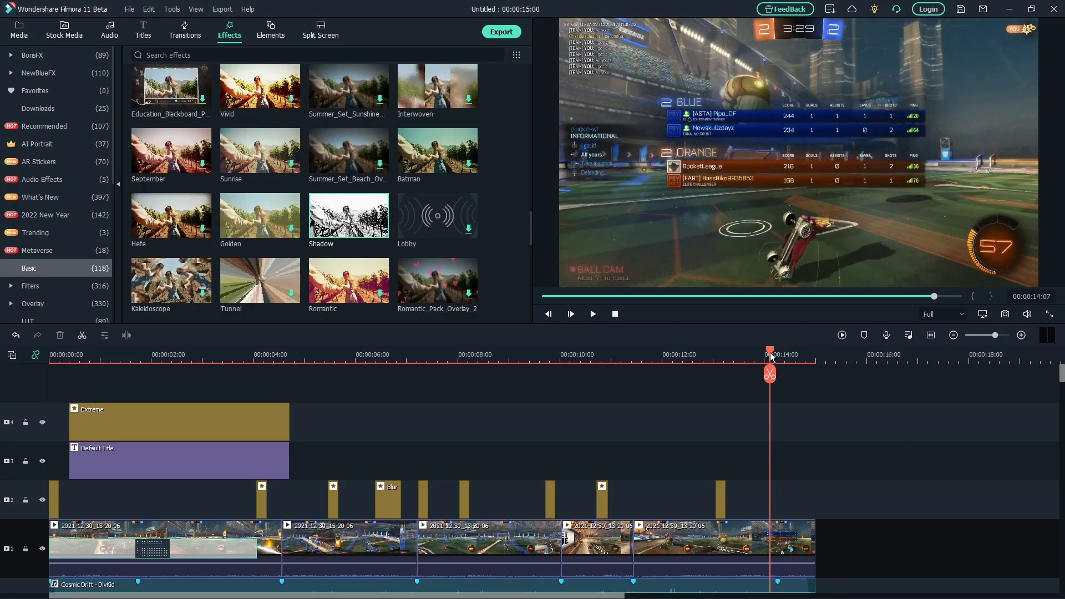
left_click(185, 31)
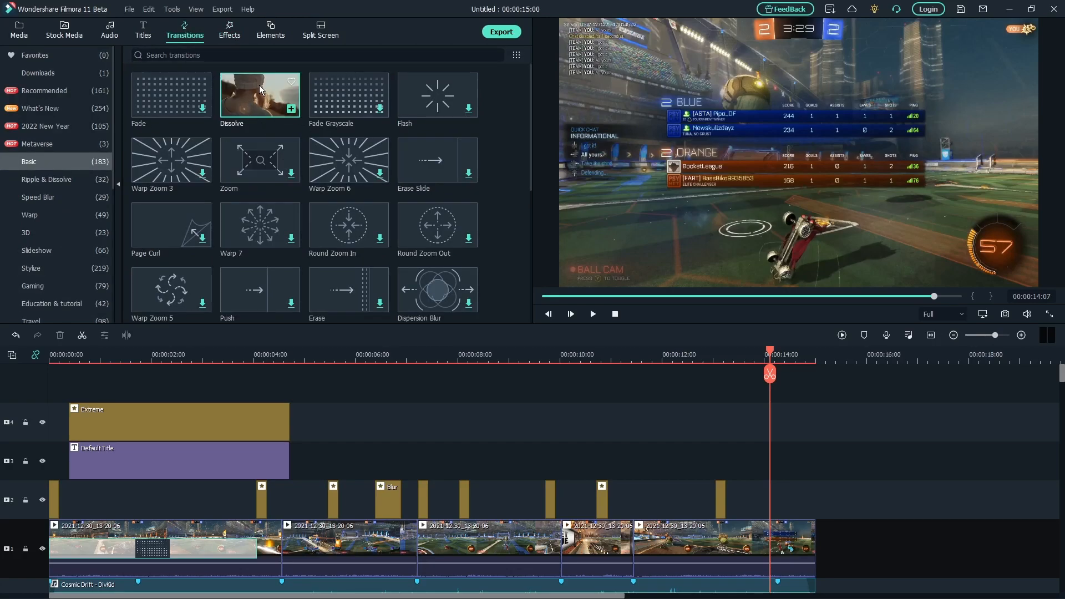
left_click_drag(261, 89, 803, 540)
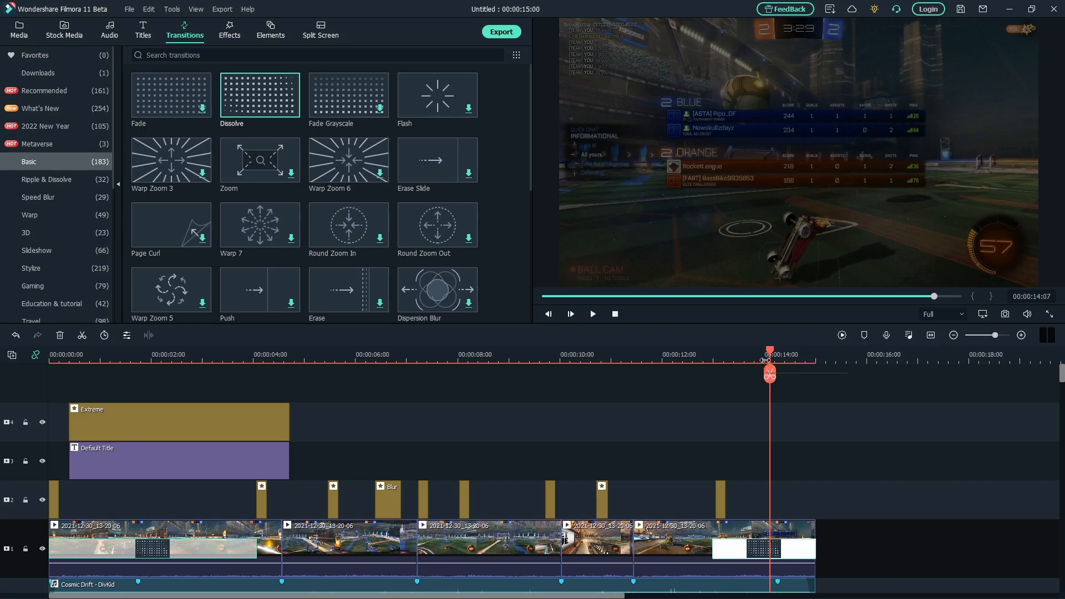
left_click_drag(766, 360, 663, 361)
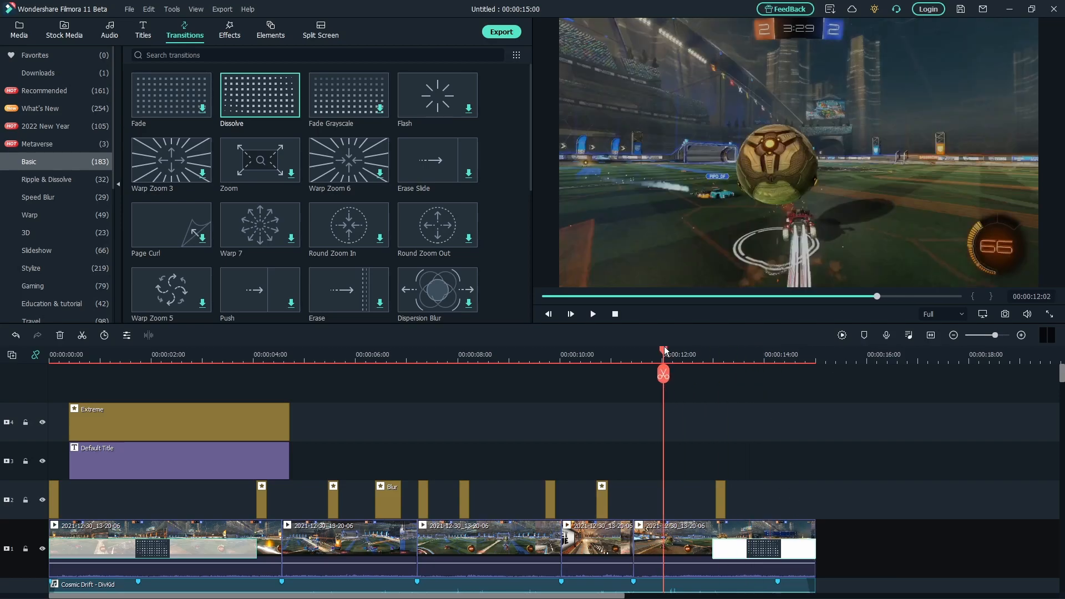
key("space")
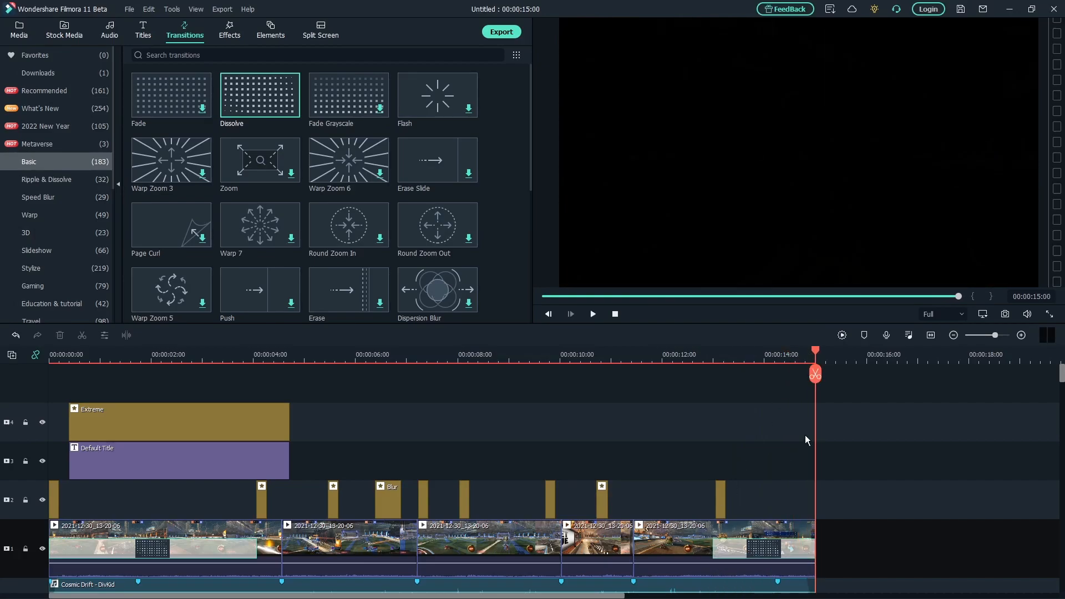
- Shorten the closing Dissolve so it starts at about 00:00:14:08, and play the ending again
left_click_drag(817, 354, 743, 356)
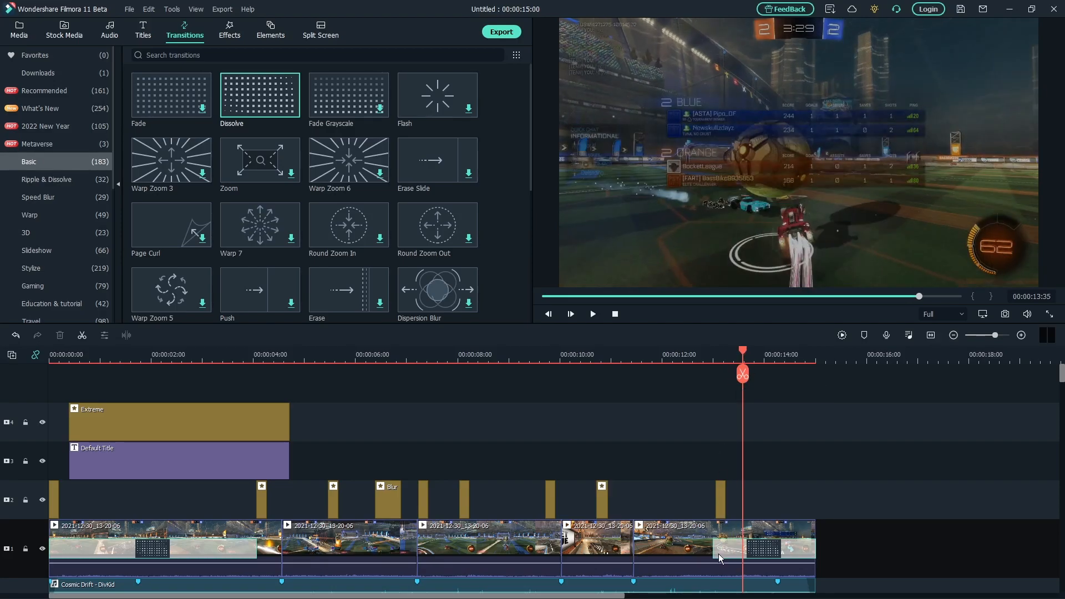
left_click(720, 550)
left_click_drag(713, 549, 774, 558)
key("space")
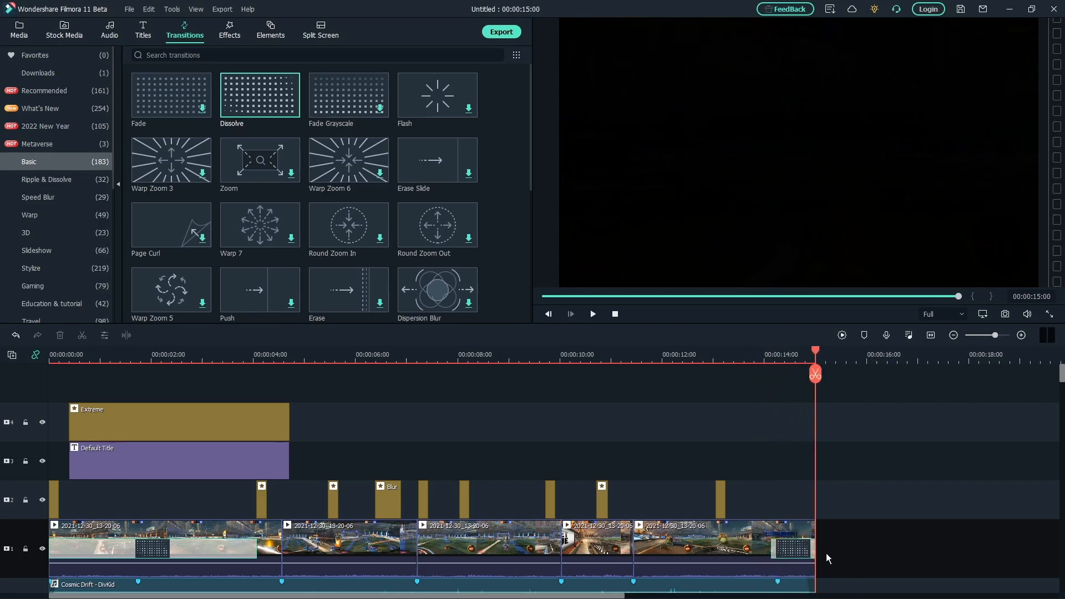
- Fit the whole project in the timeline and play the montage from the beginning
key("shift+z")
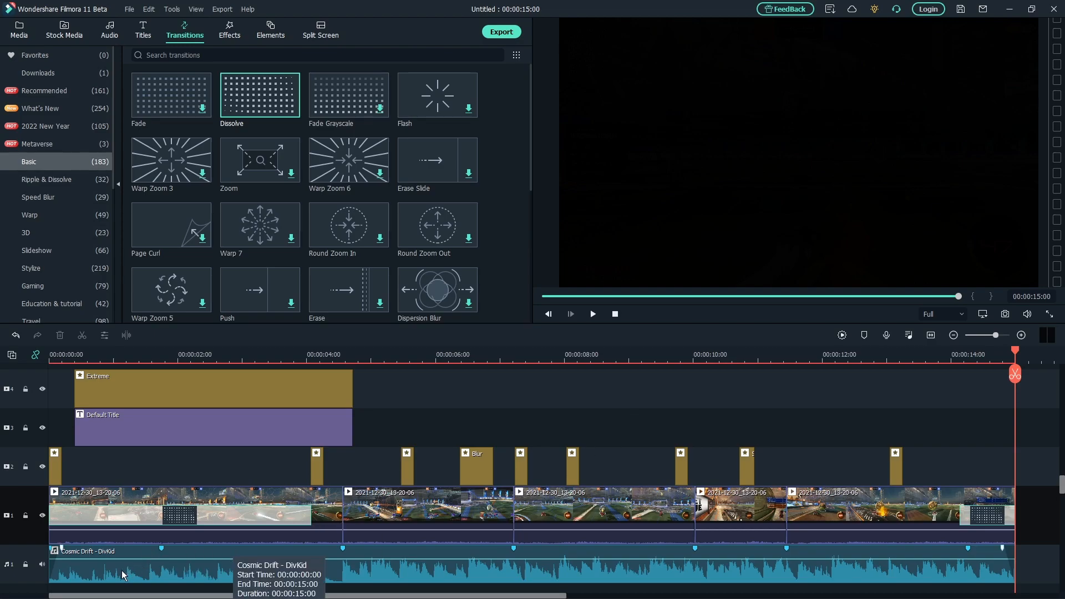
left_click_drag(1018, 360, 52, 355)
key("space")
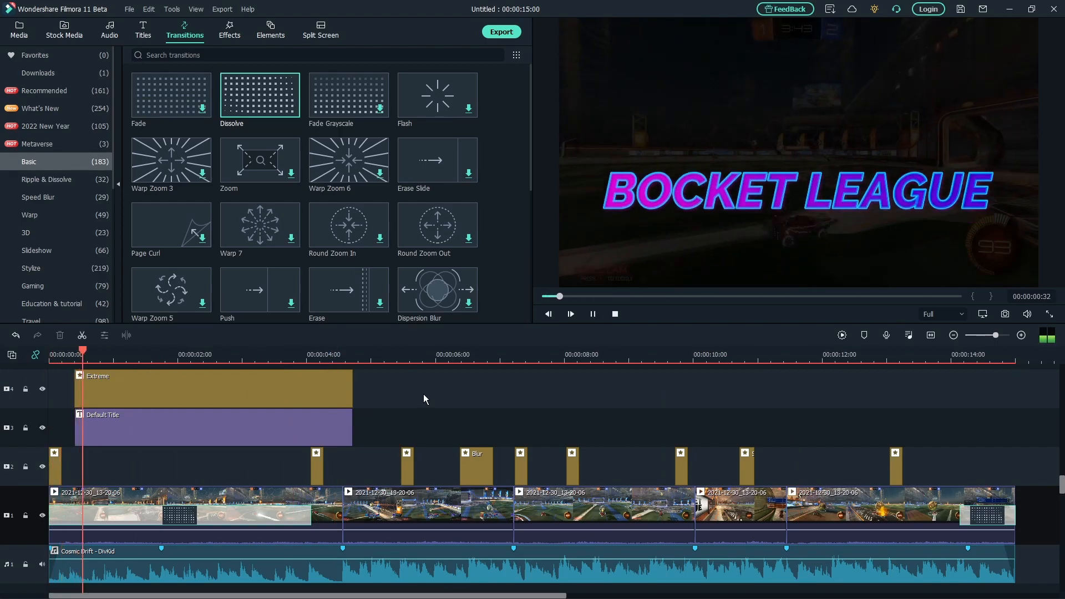
- Fade in the music clip from its start to the end of the first gameplay clip and play the montage from the beginning
key("space")
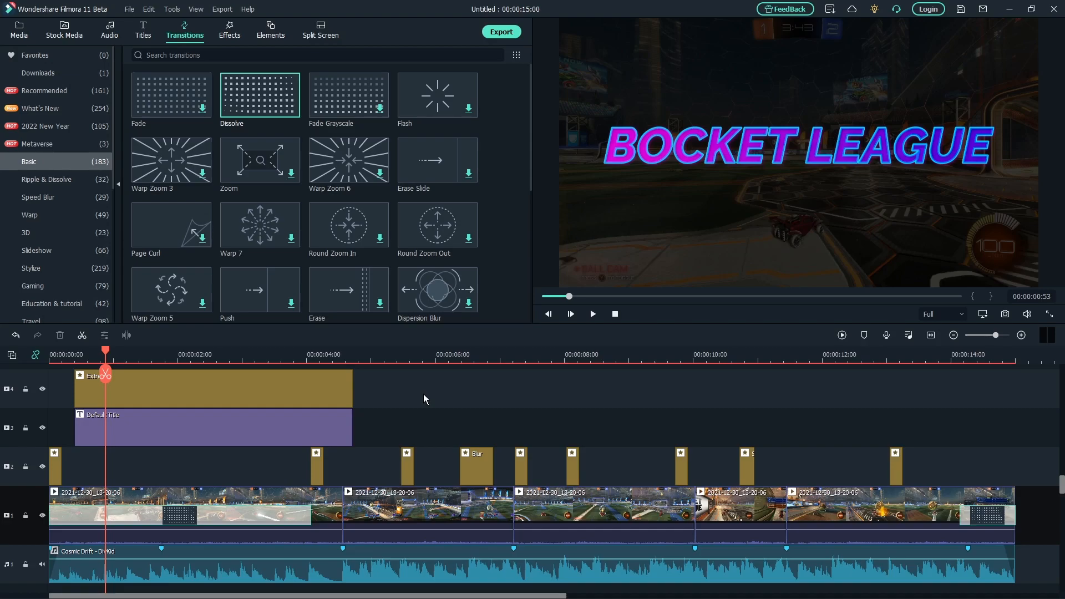
left_click(143, 580)
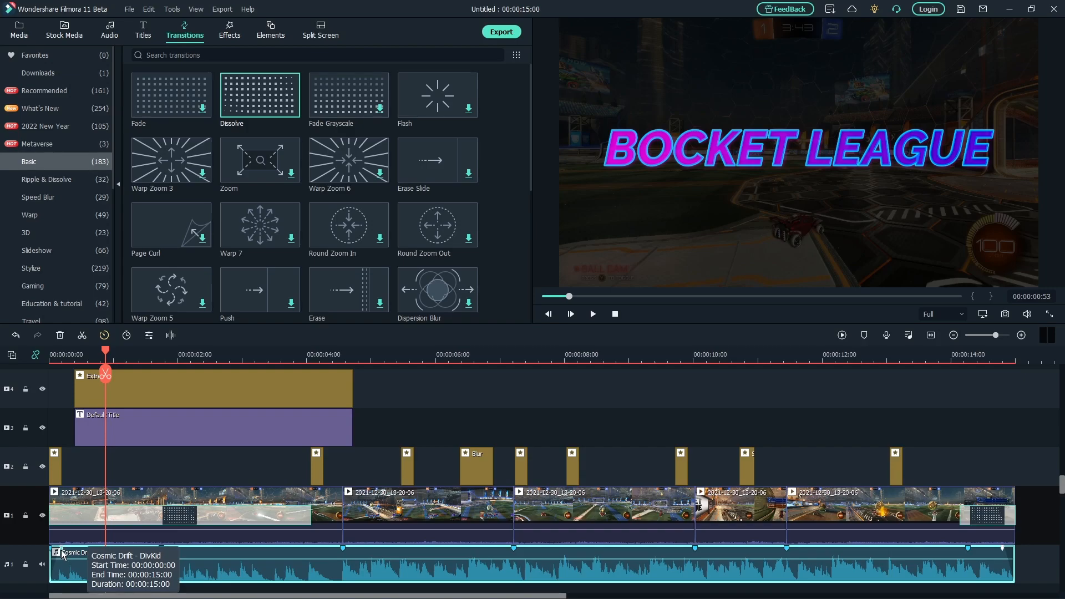
left_click_drag(109, 556, 343, 557)
left_click_drag(343, 356, 28, 387)
left_click(444, 405)
key("space")
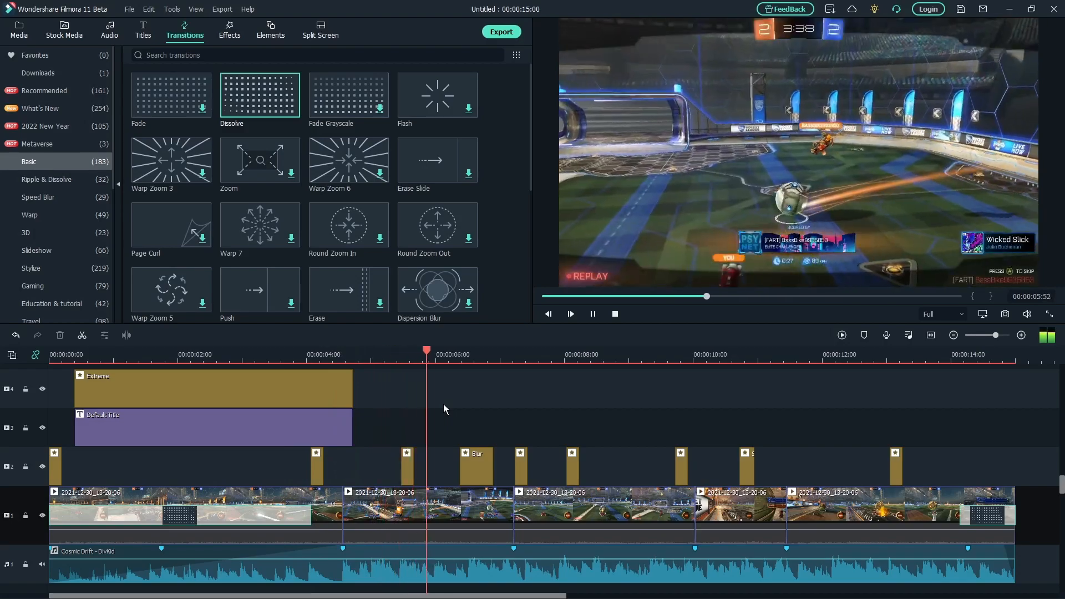
- Mute the original audio of all five gameplay clips on track 1
left_click(299, 495)
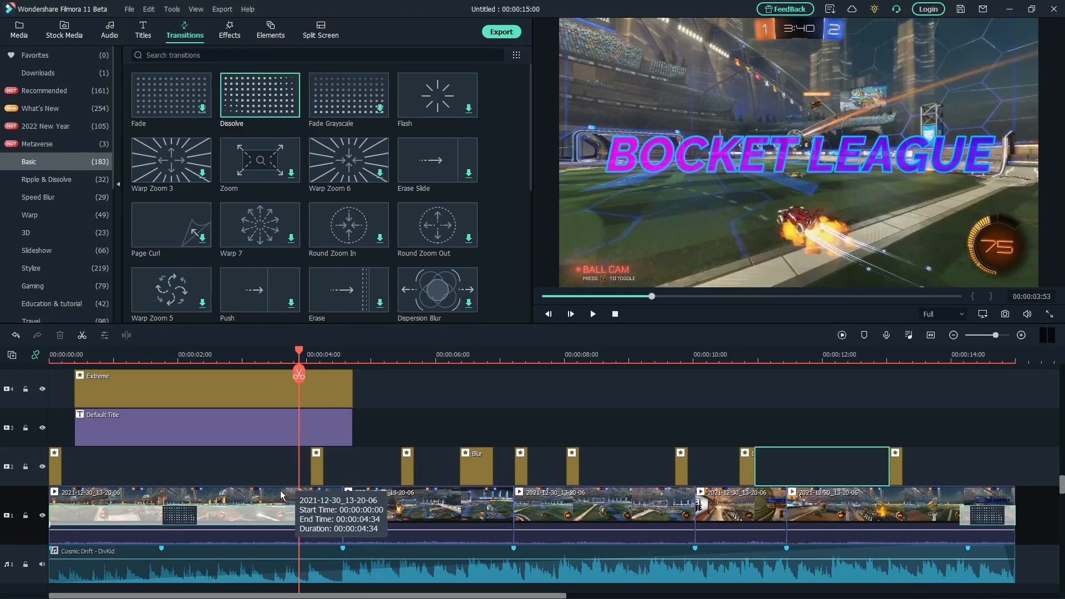
left_click(820, 507, "shift")
right_click(820, 507)
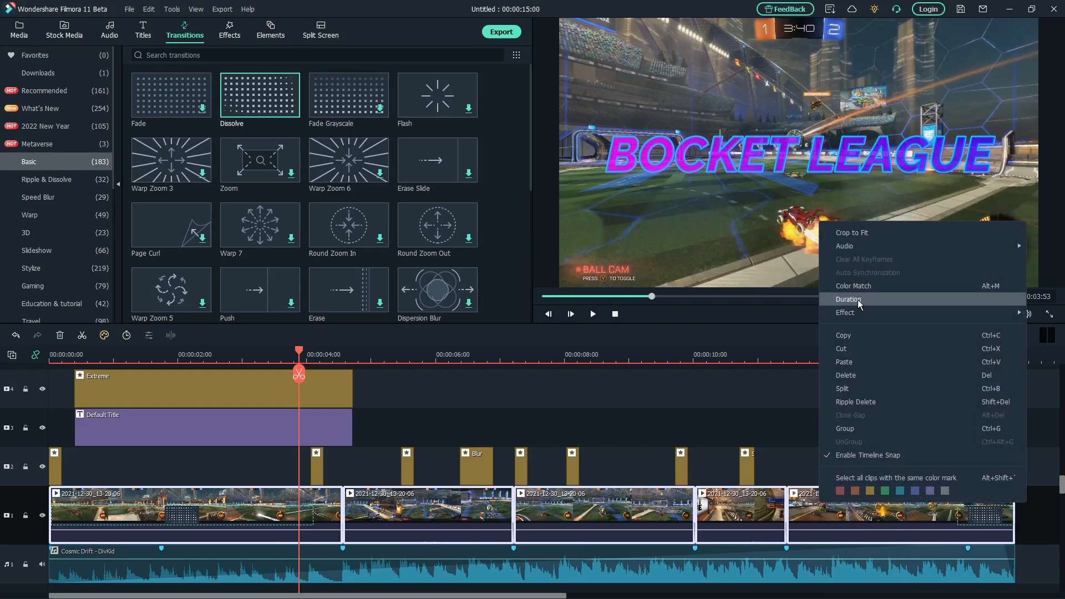
mouse_move(841, 246)
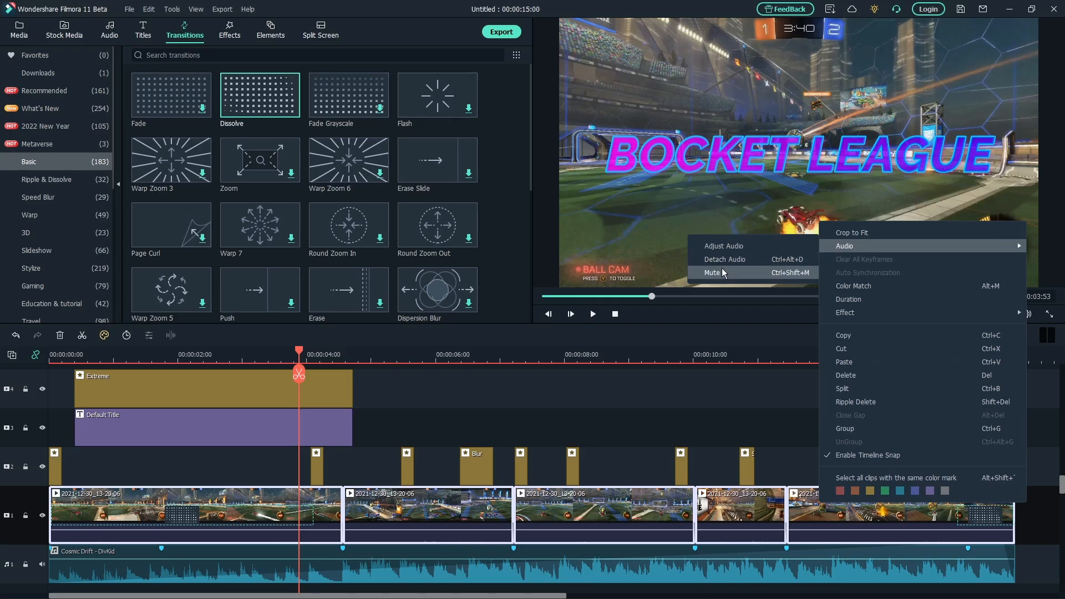
left_click(740, 269)
- Play the last part of the montage and fade out the music from about 00:00:13:06 to its end
left_click(744, 353)
key("space")
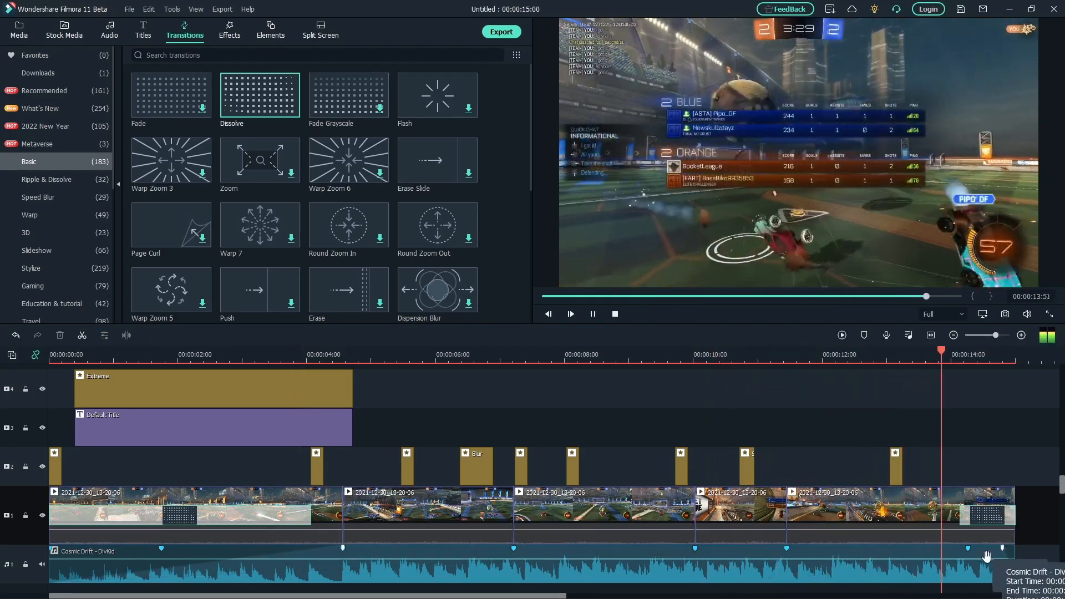
left_click_drag(1033, 353, 894, 354)
left_click(985, 577)
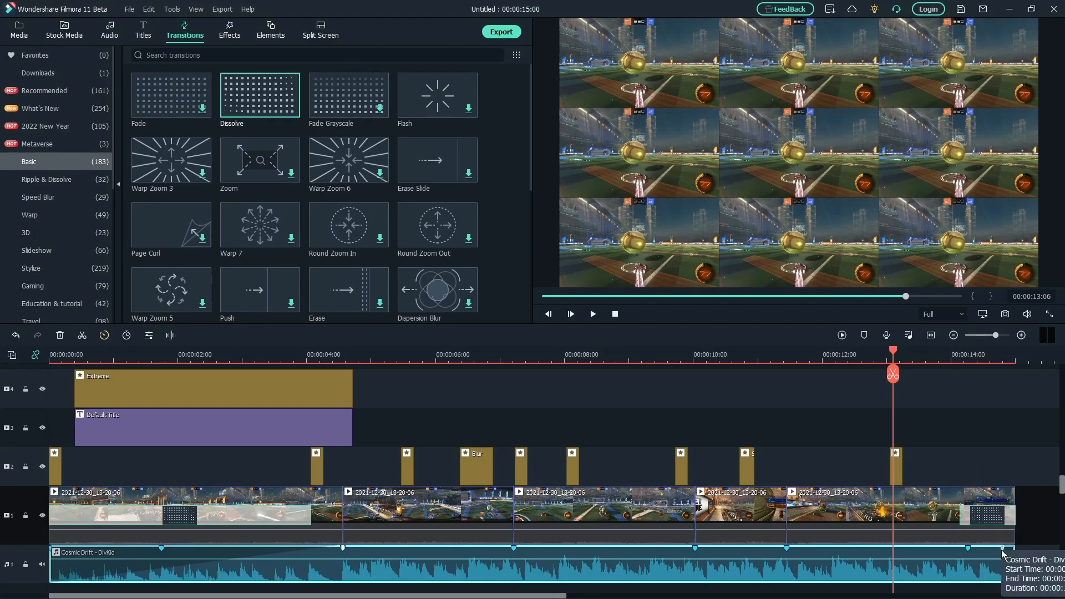
left_click_drag(1003, 549, 894, 549)
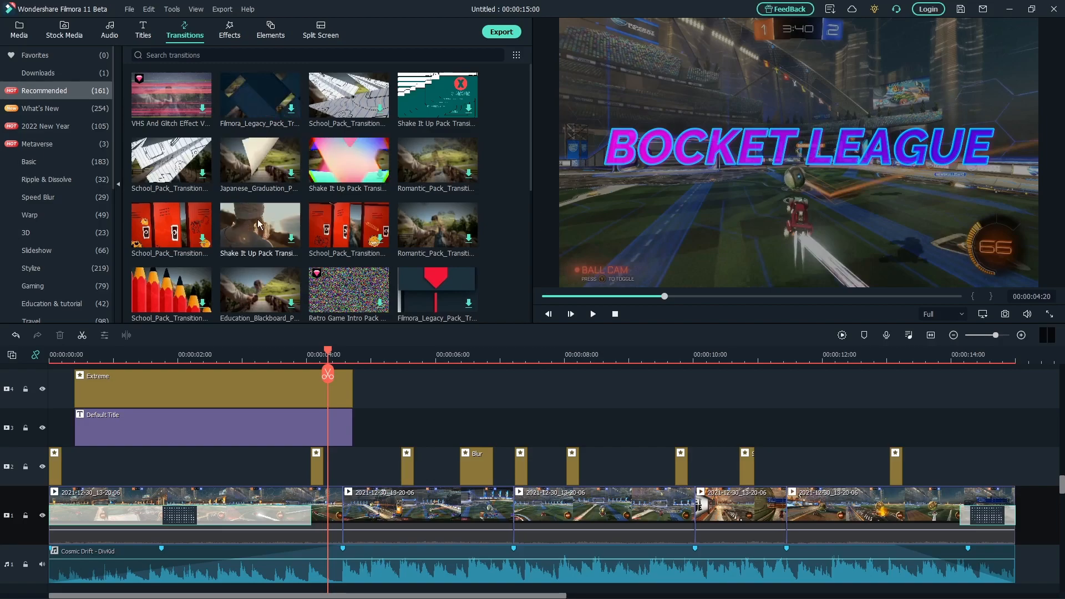
- Filter the recommended transitions to the free ones, browse them, and clear the filter
left_click(517, 55)
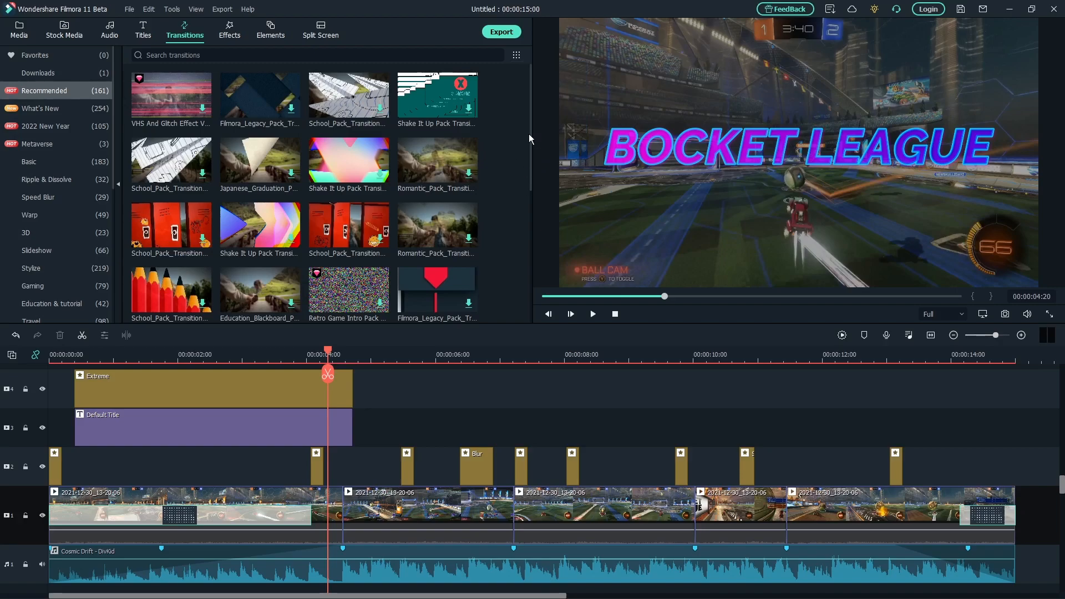
left_click(530, 139)
scroll(278, 161, "down", 5)
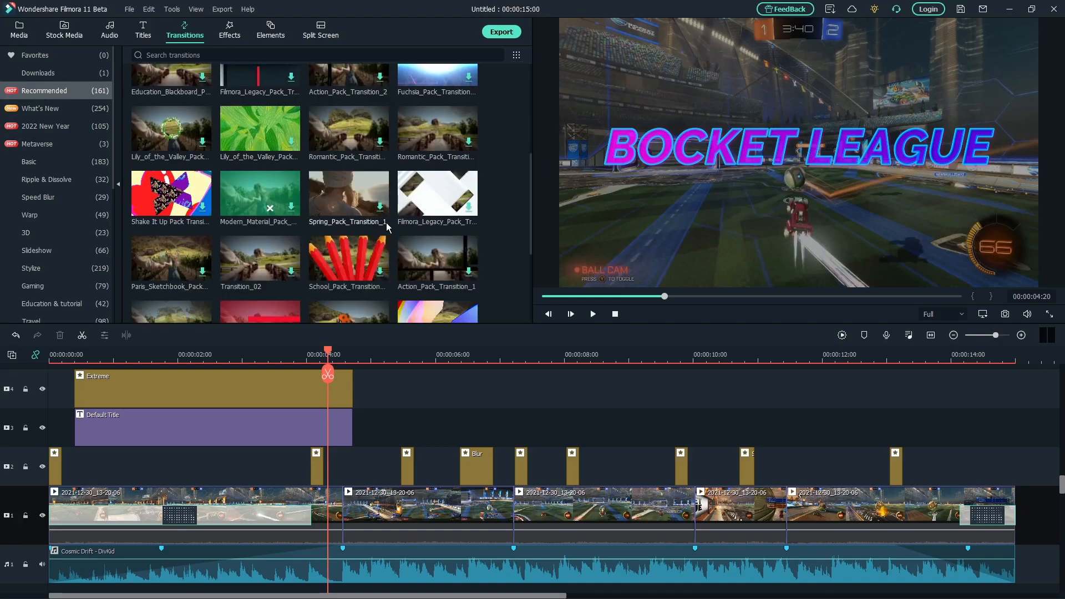
scroll(386, 222, "down", 3)
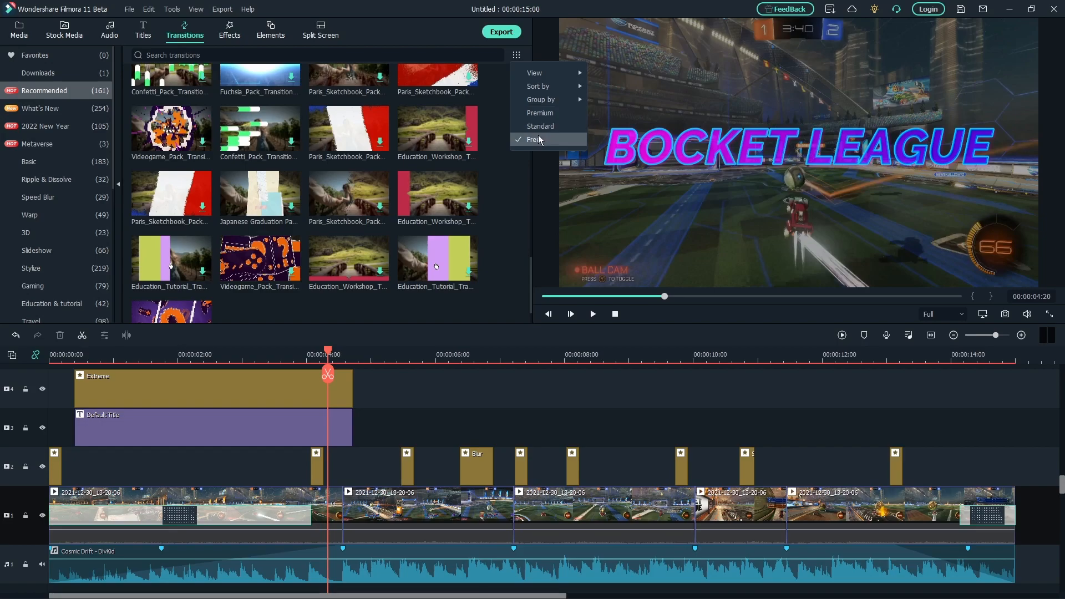
left_click(537, 138)
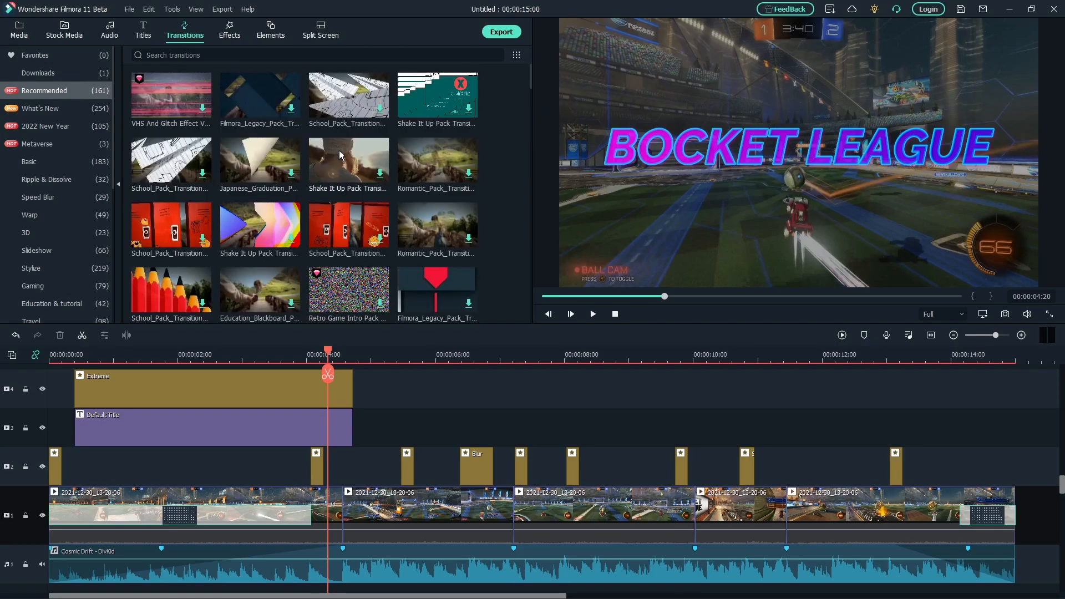
- Browse the Warp transitions and add Warp Zoom 4 at the cut between the first and second gameplay clips
left_click(39, 215)
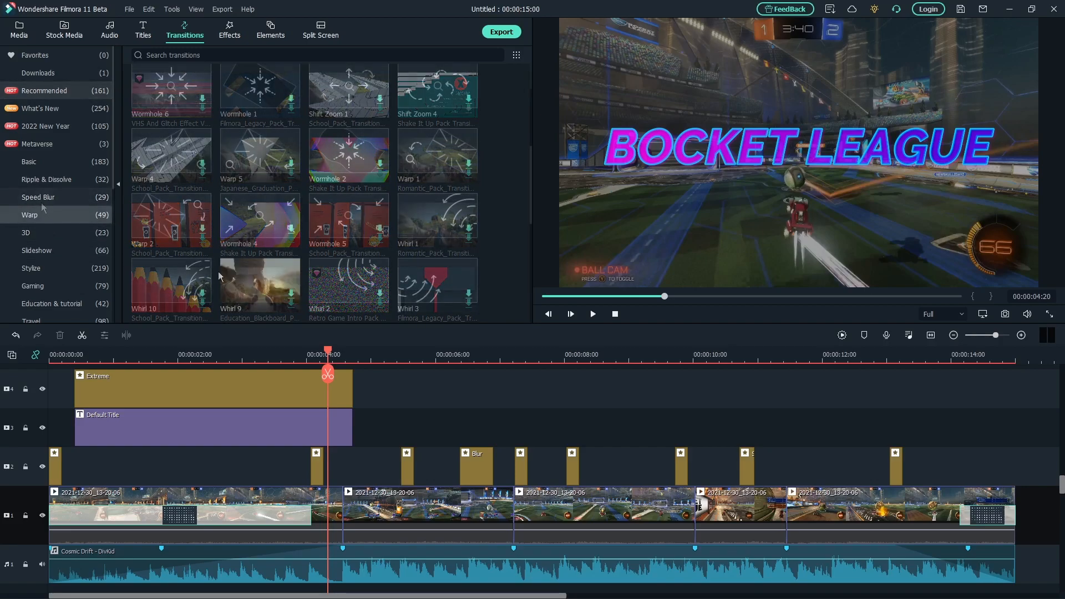
scroll(268, 233, "down", 3)
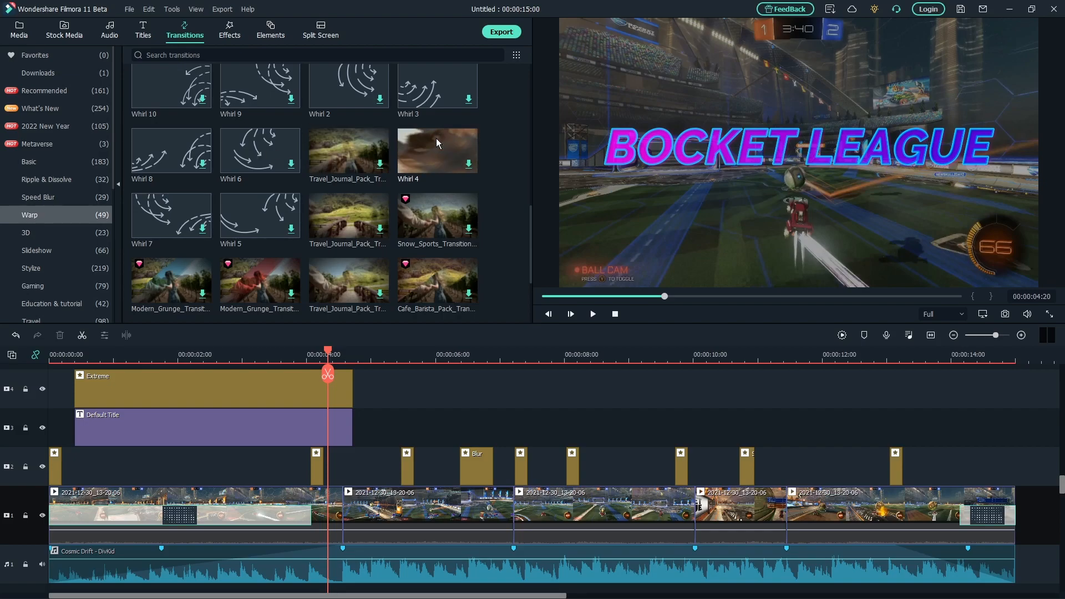
scroll(297, 158, "up", 6)
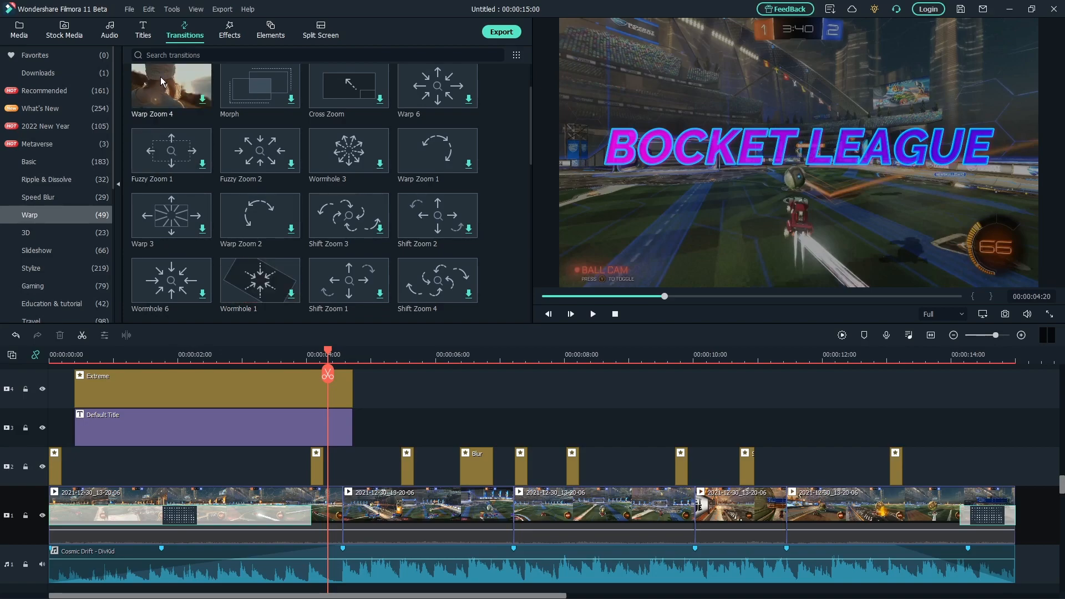
left_click_drag(161, 77, 340, 506)
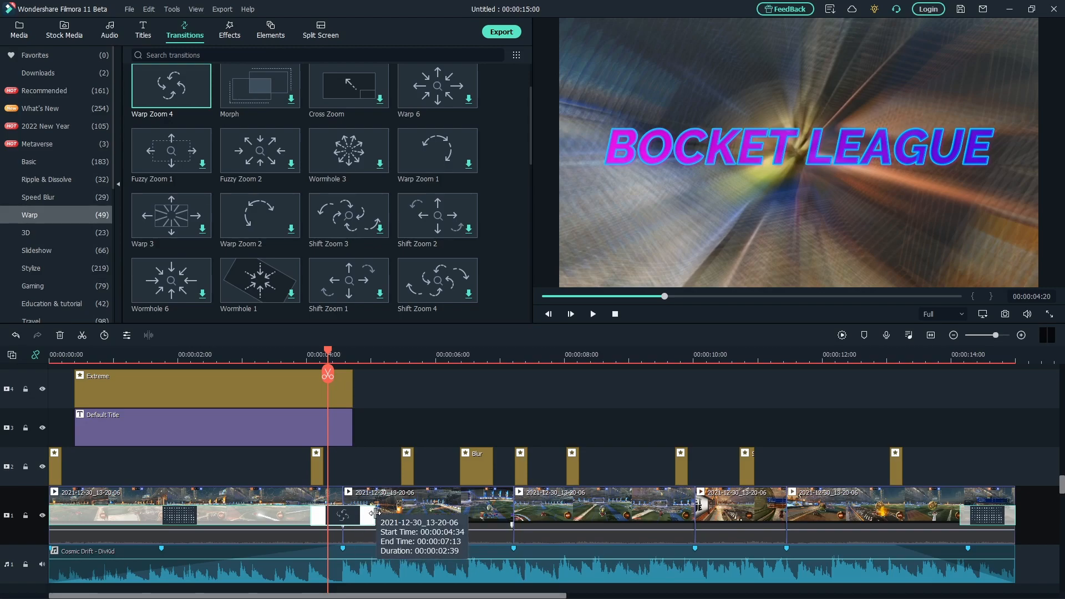
- Shorten the Warp Zoom 4 transition to a brief span around the first cut and play across it from about 00:00:04:20
mouse_move(365, 520)
left_mouse_down()
mouse_move(353, 520)
mouse_move(376, 522)
left_mouse_up()
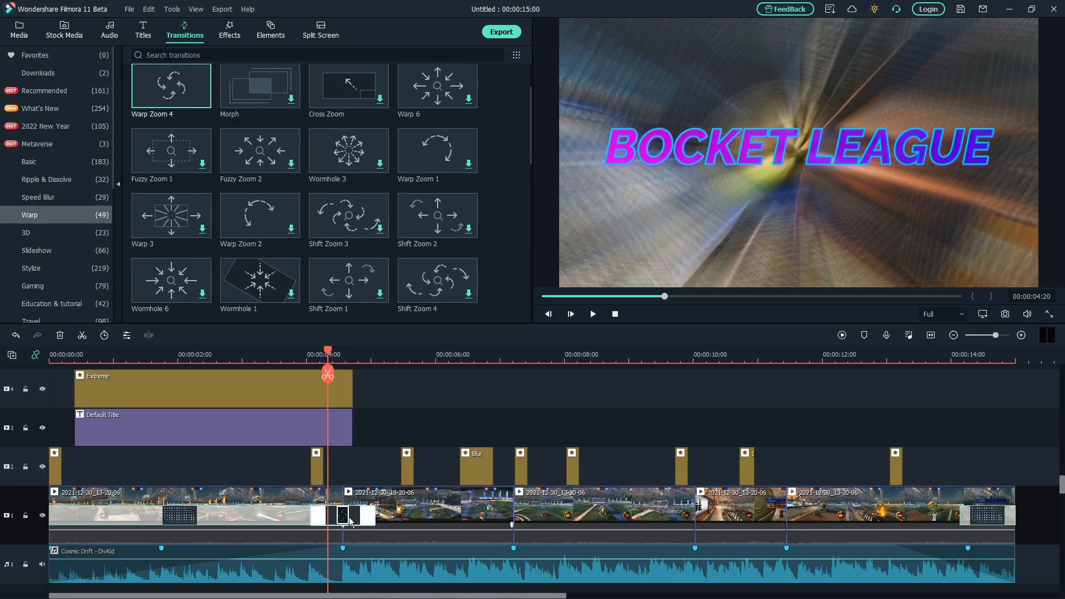
left_click_drag(348, 518, 348, 518)
left_click(407, 410)
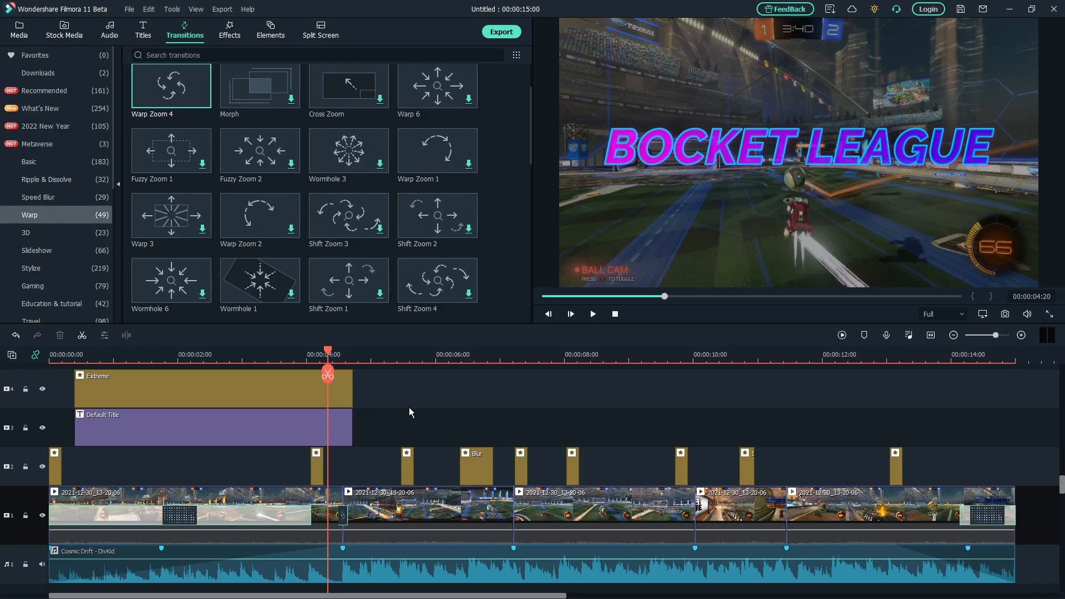
key("space")
key("space")
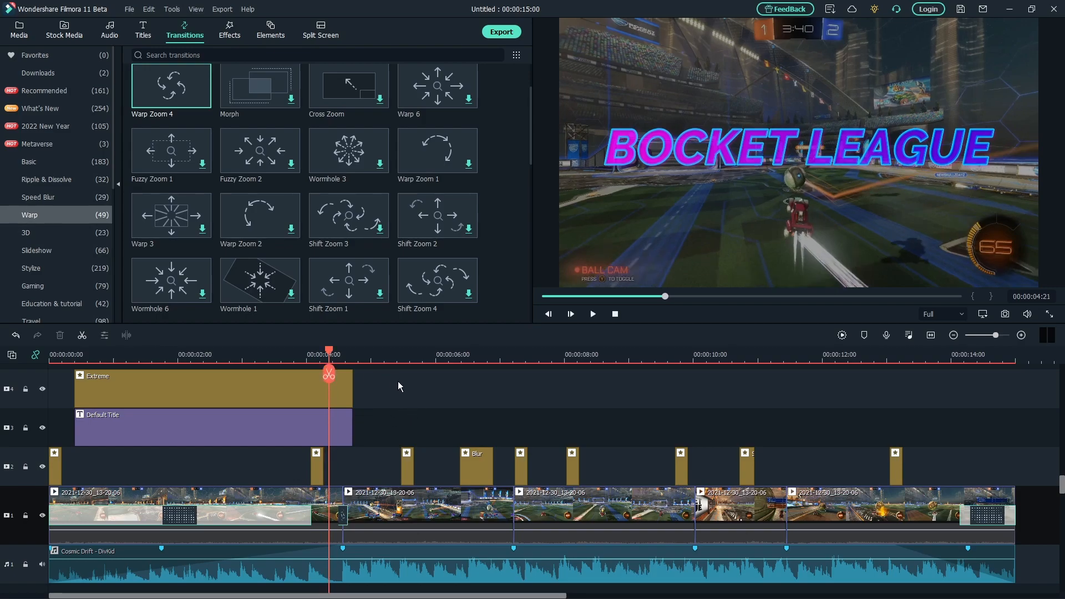
key("space")
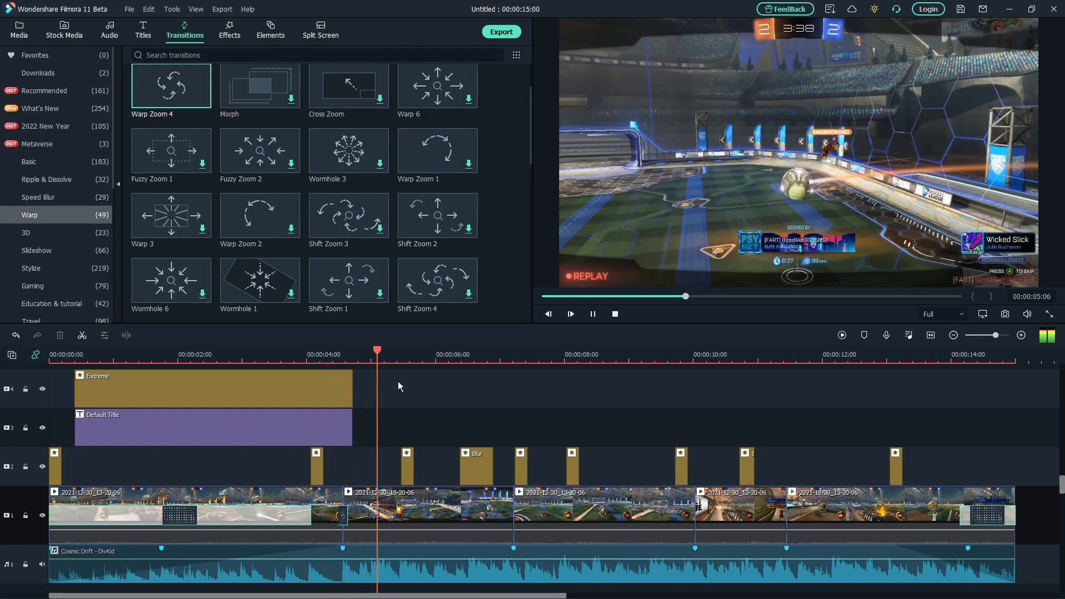
key("space")
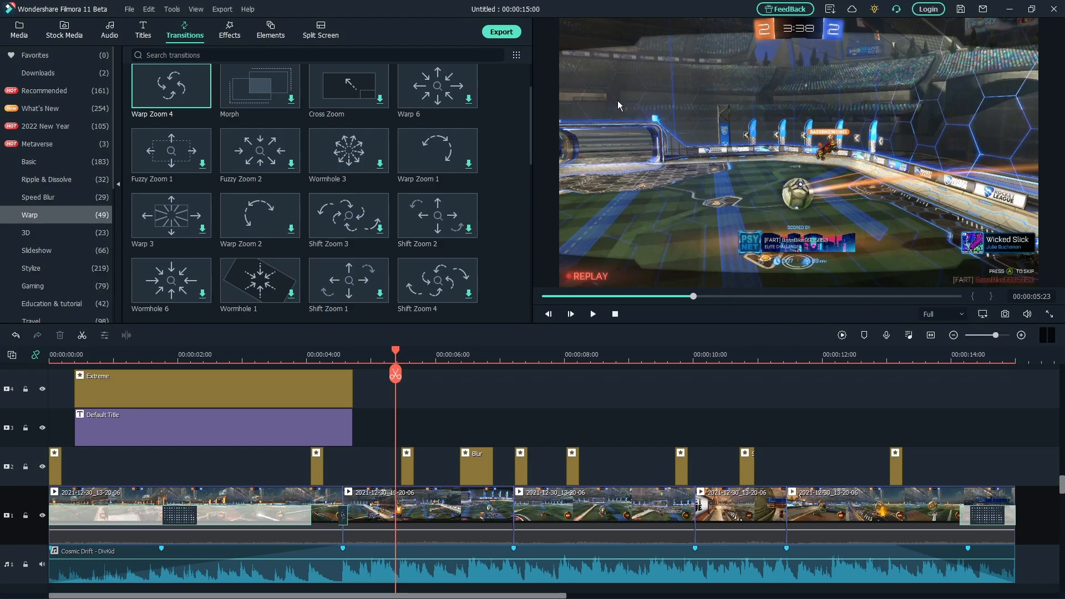
- View the preview playback quality options and move the playhead back to just after the first cut
left_click(945, 316)
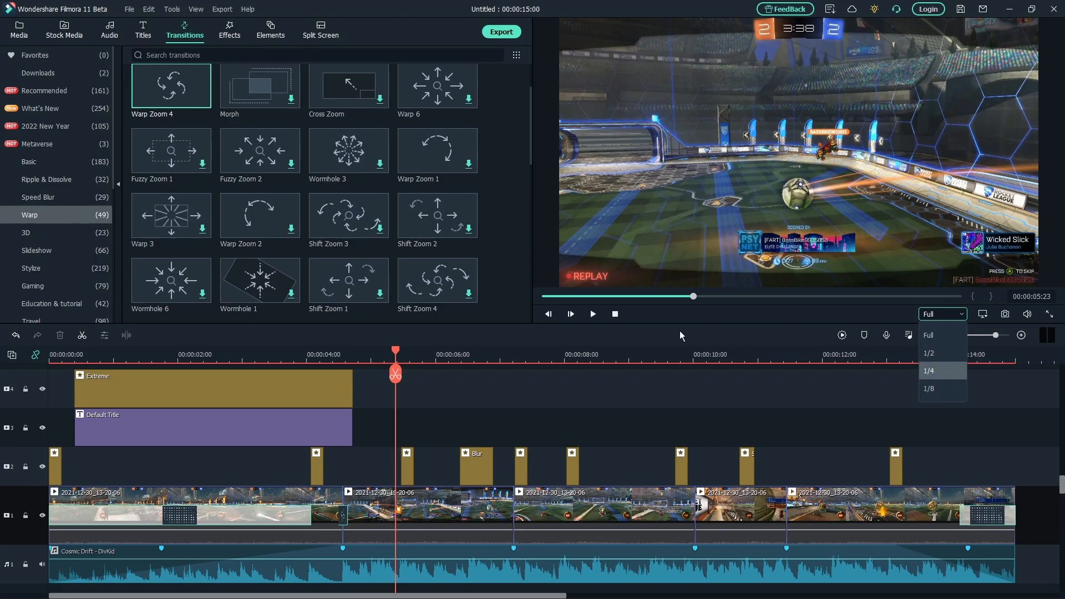
left_click(416, 341)
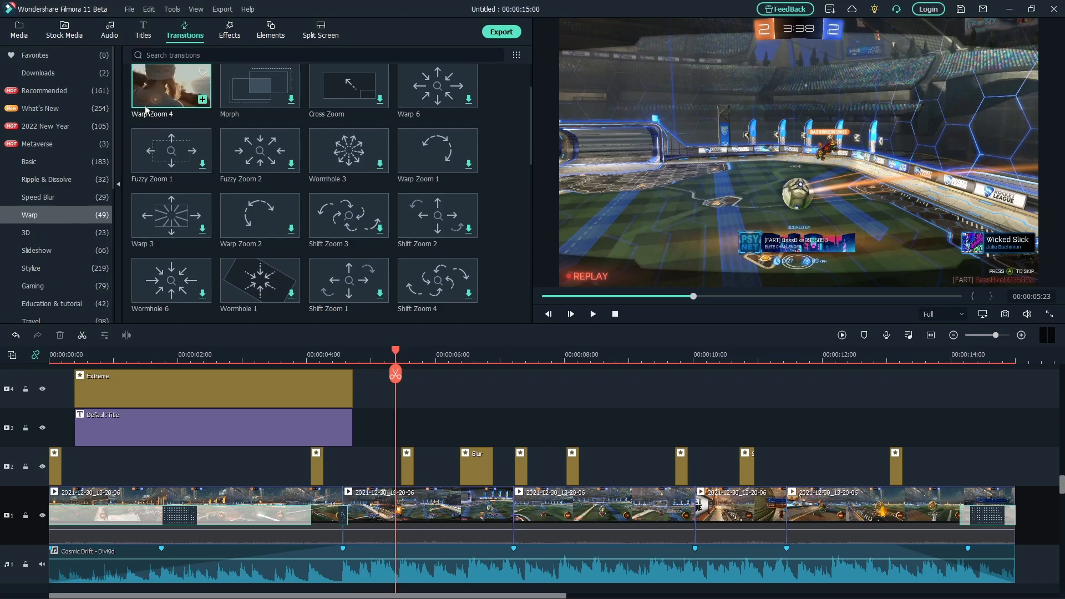
left_click_drag(396, 354, 348, 348)
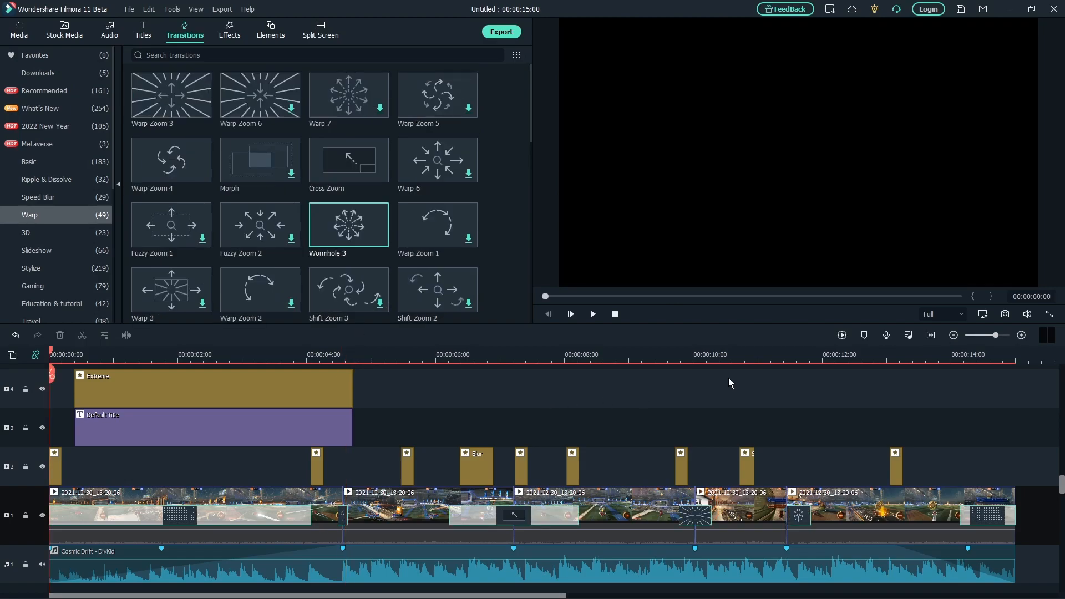
- Play the whole montage in full screen from the beginning and return to the editing view
left_click(1049, 315)
key("space")
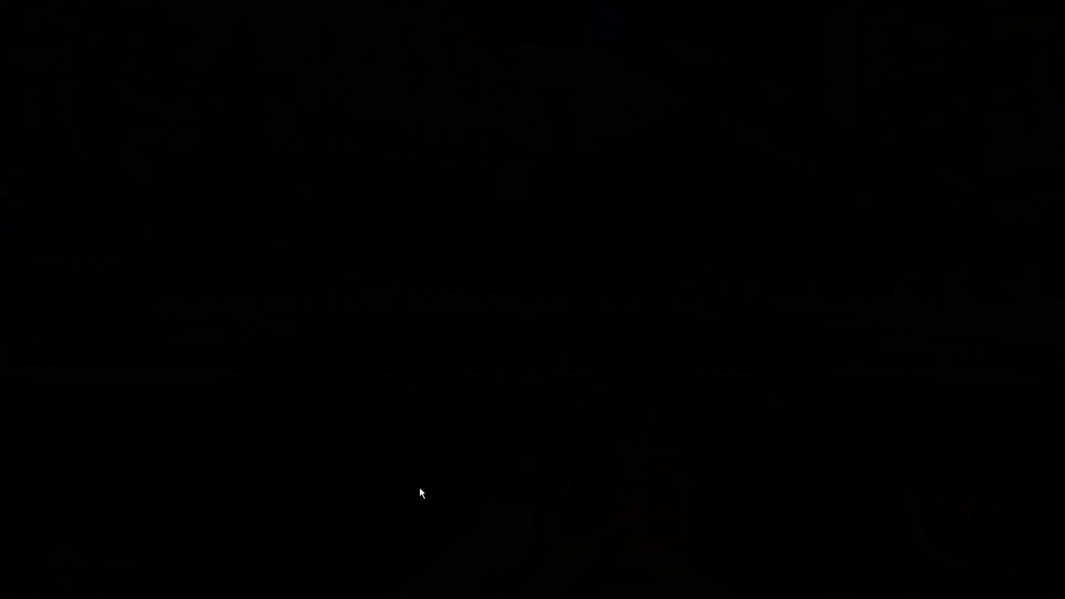
mouse_move(1055, 587)
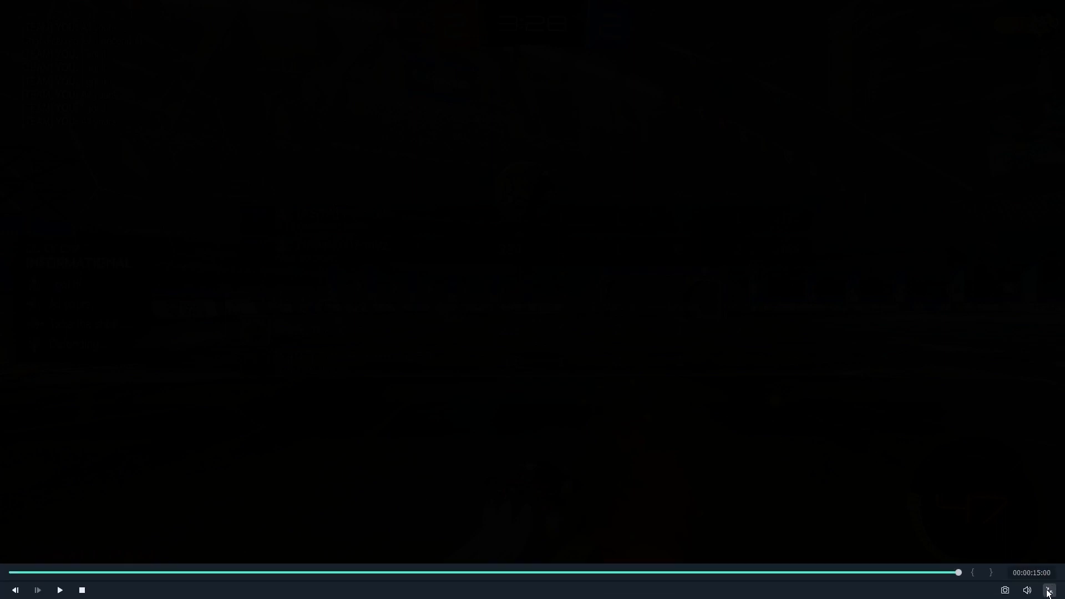
left_click(1048, 591)
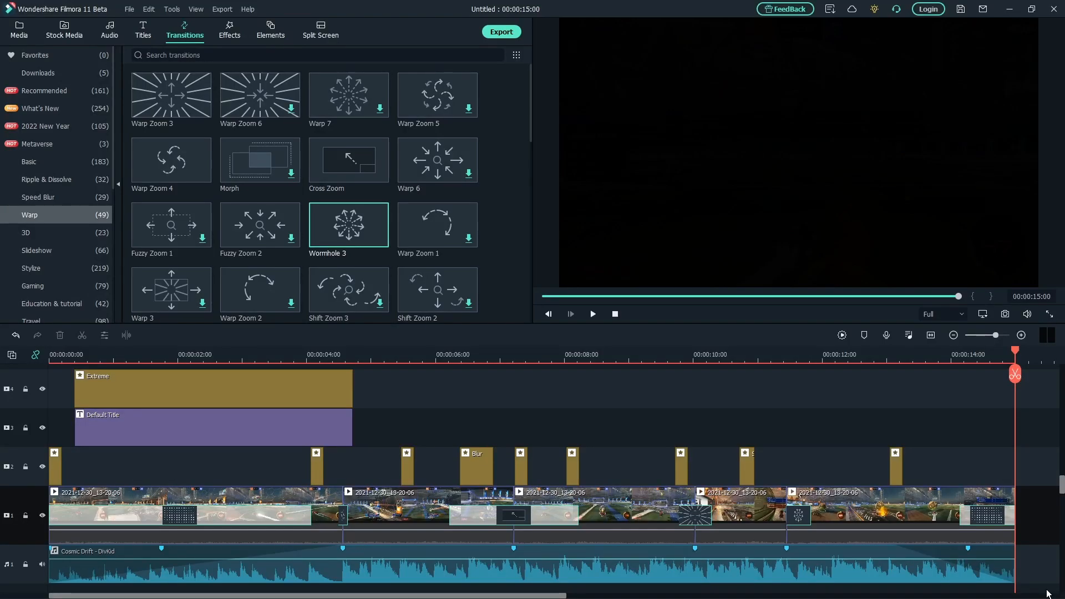
- View the available export options and move the playhead back to 00:00:07:00
left_click(658, 351)
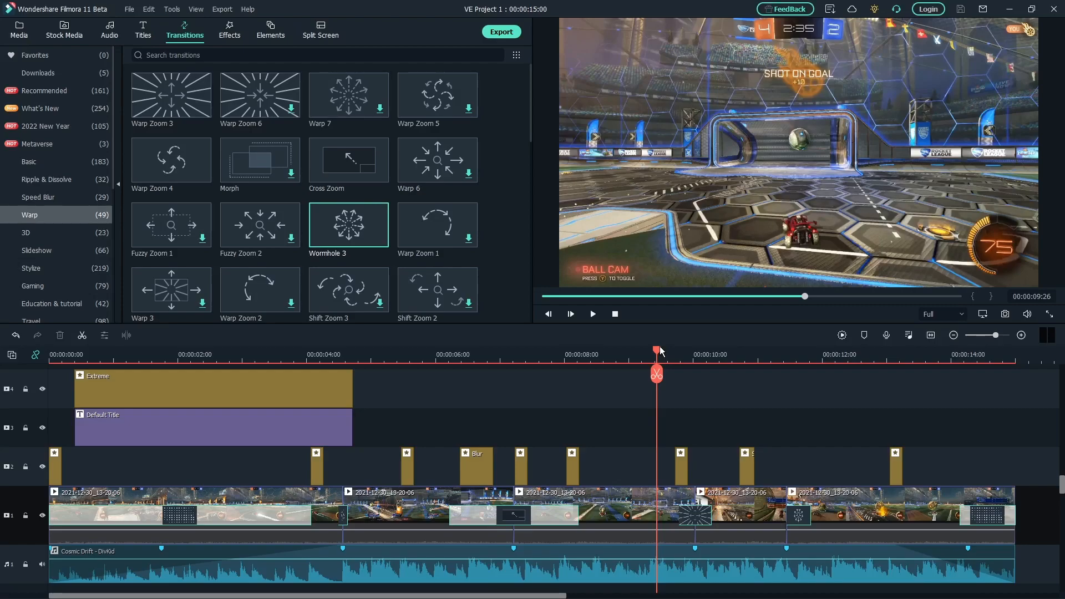
left_click(222, 10)
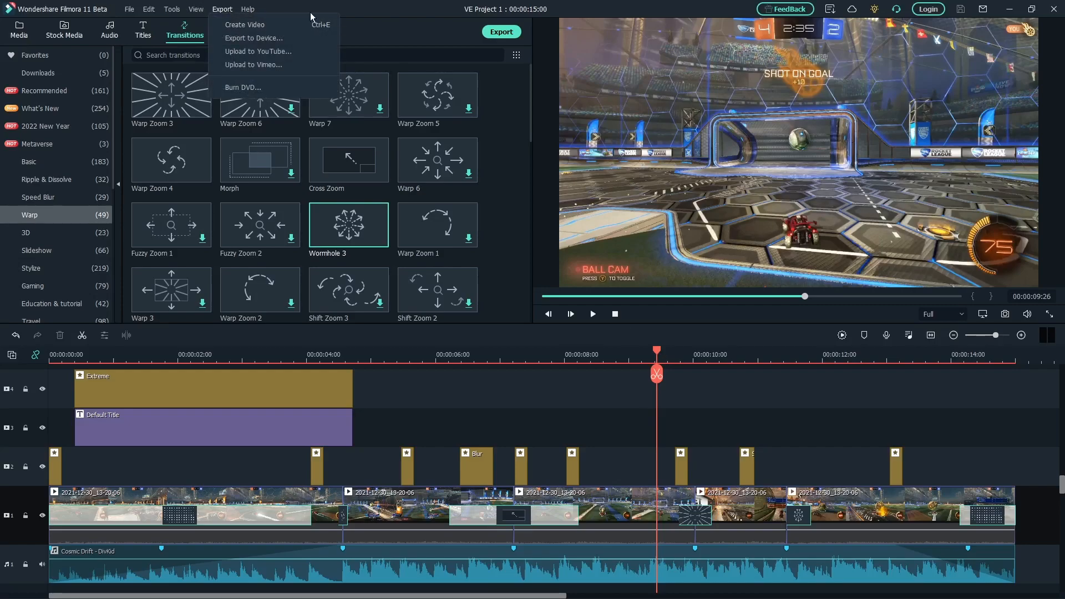
left_click(391, 5)
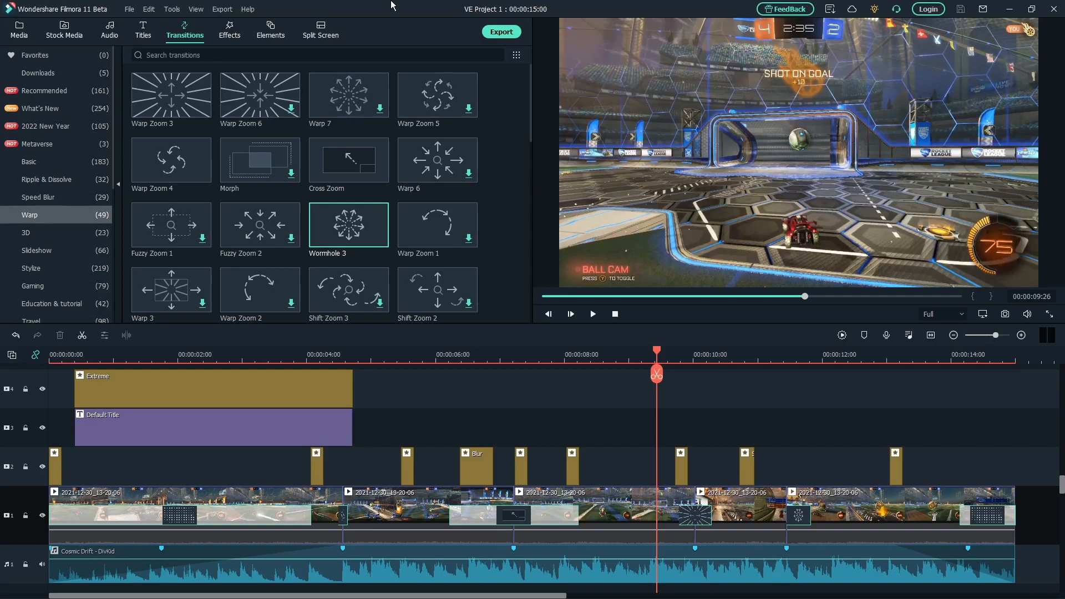
left_click_drag(657, 354, 500, 354)
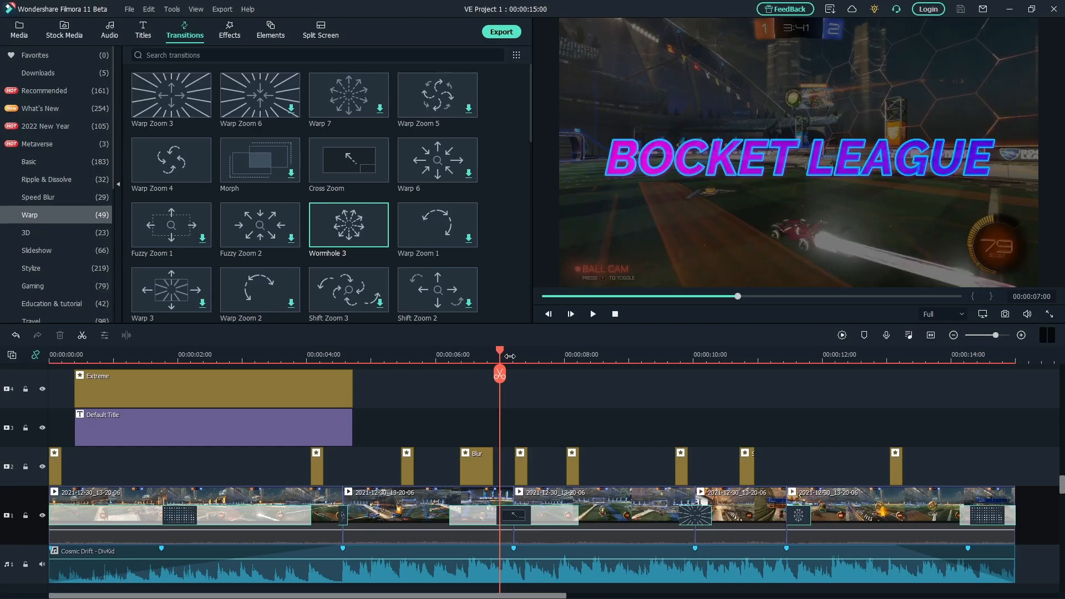